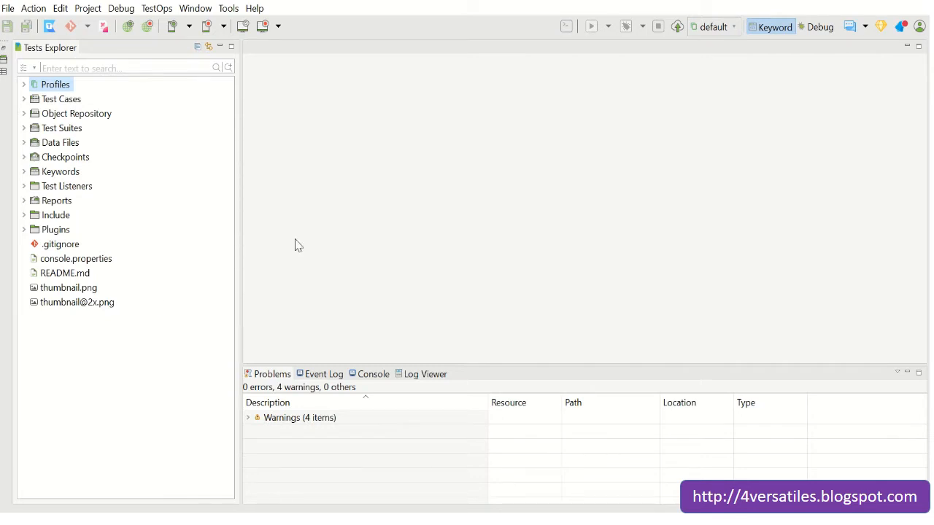
Switch to the browser, follow the "Overview of Katalon Studio" link on the blog page, and return to the topic list
key(alt+Tab)
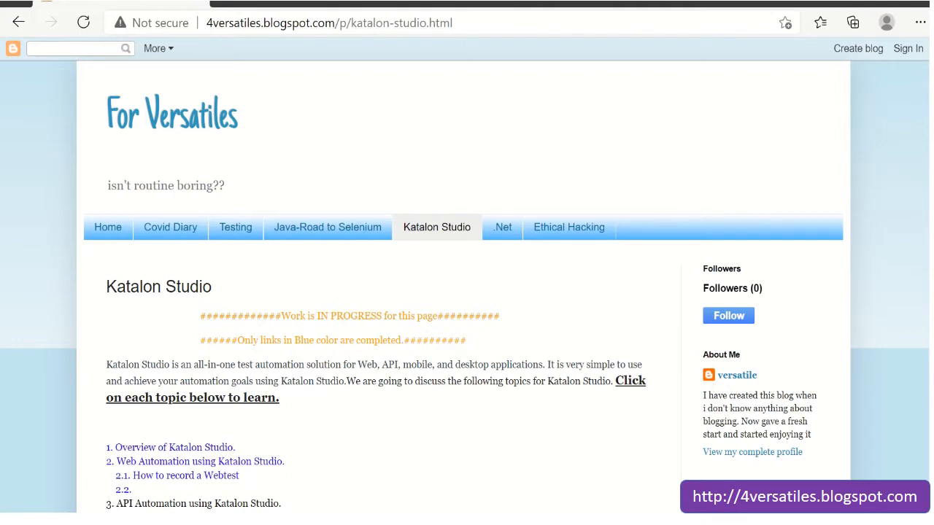
scroll(467, 275, down, 2)
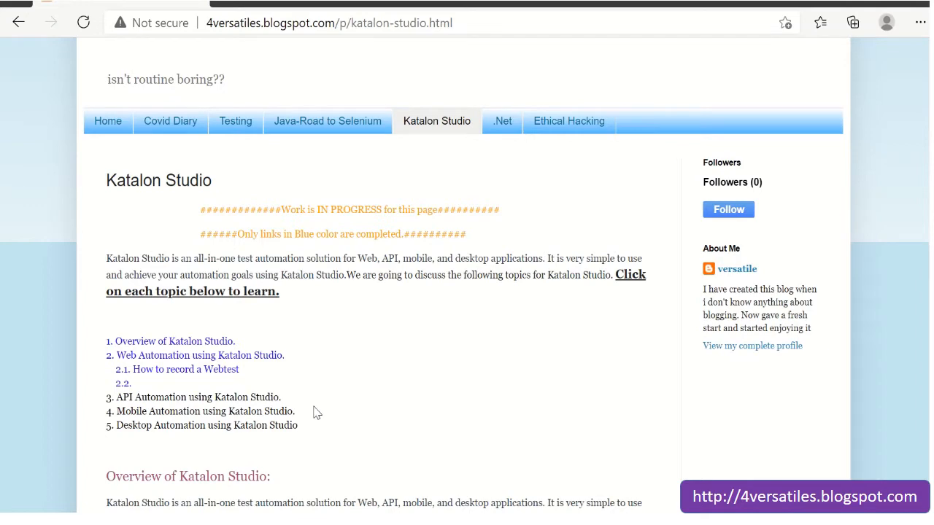
click(209, 341)
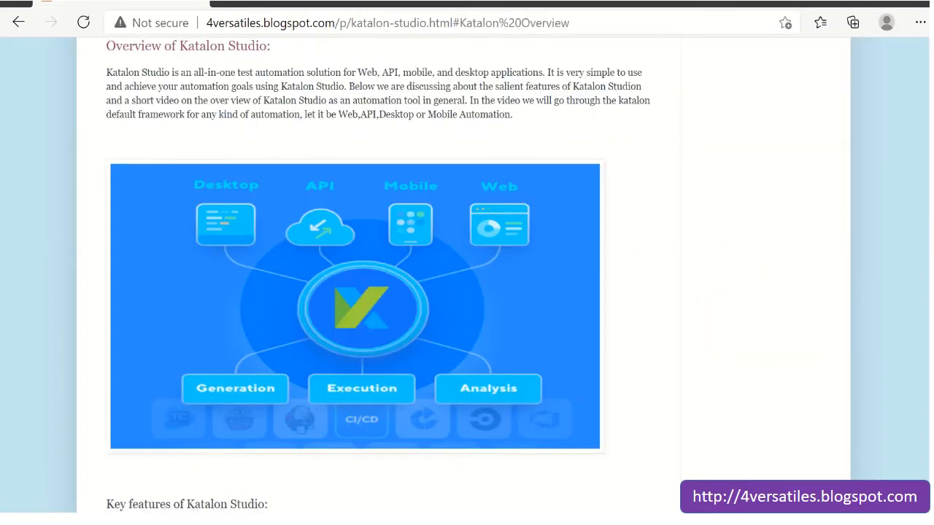
scroll(467, 274, up, 8)
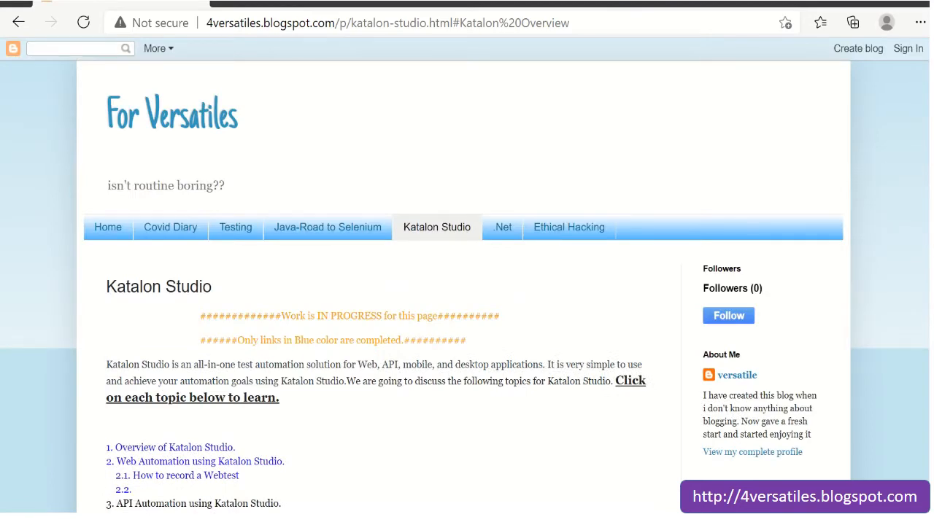
scroll(466, 274, down, 3)
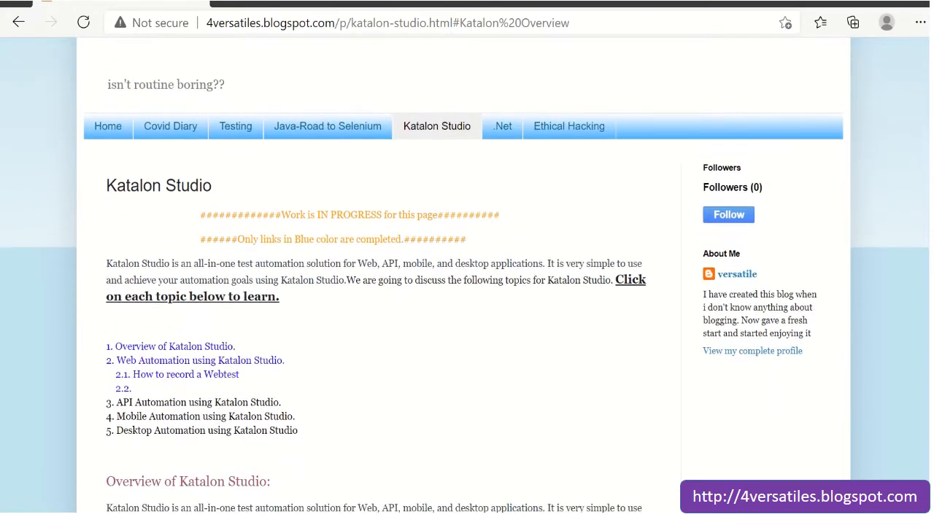
scroll(467, 274, down, 3)
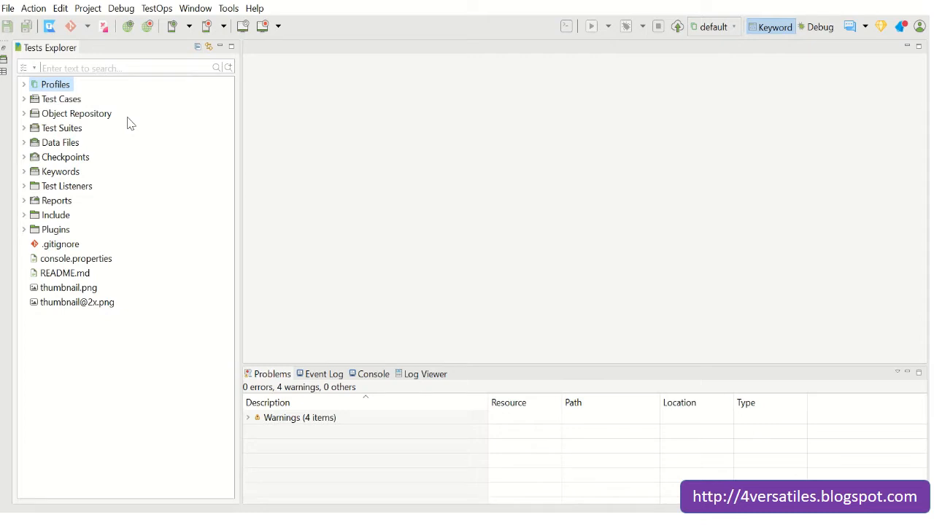
Look over the project's Profiles and Test Cases folders, ending with Test Cases selected
click(61, 99)
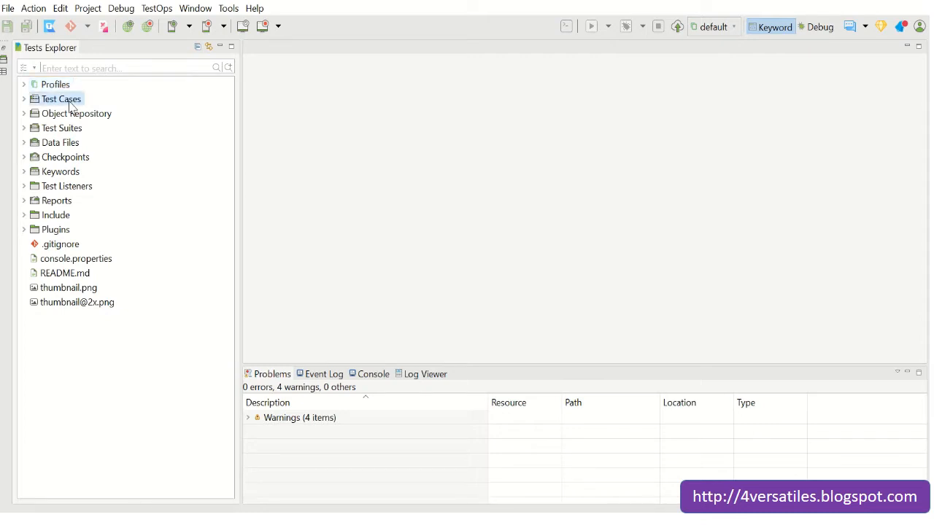
click(58, 86)
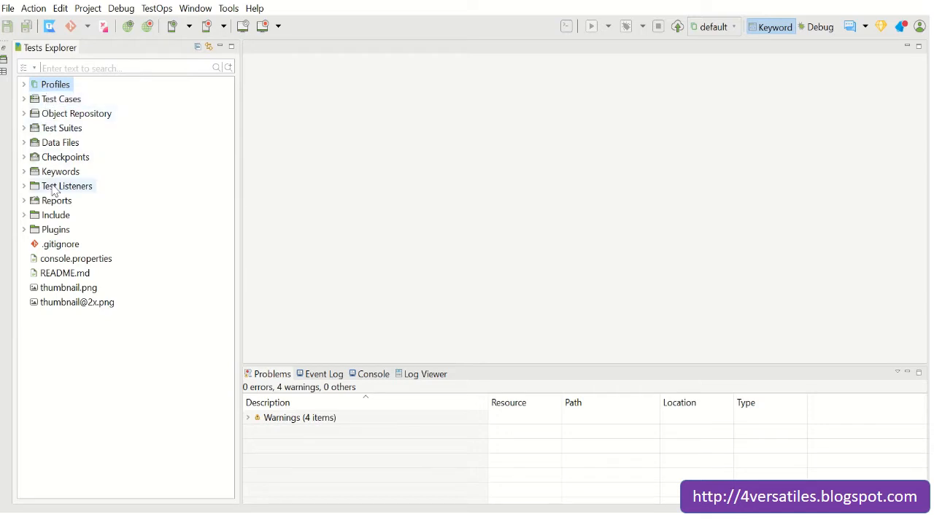
click(62, 102)
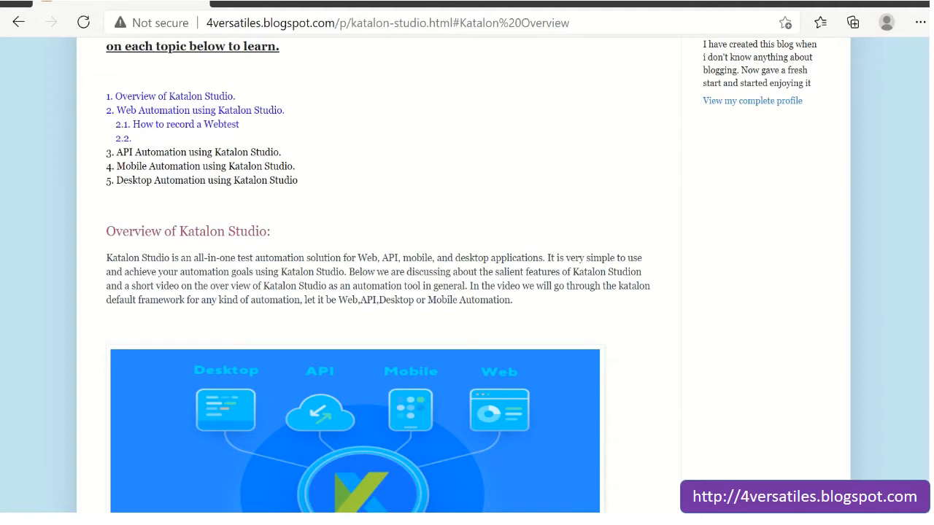
Review the topic list and the Katalon Studio overview section on the blog page
scroll(461, 274, down, 2)
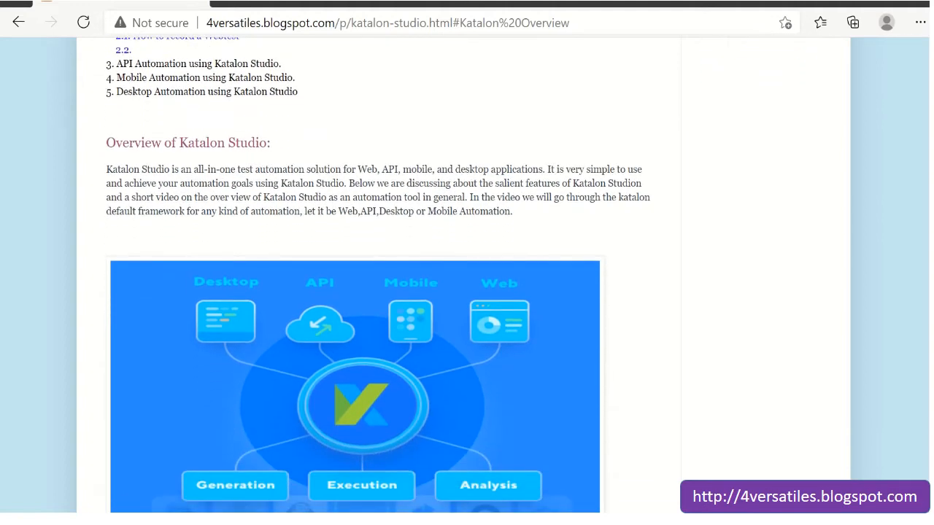
scroll(377, 275, up, 1)
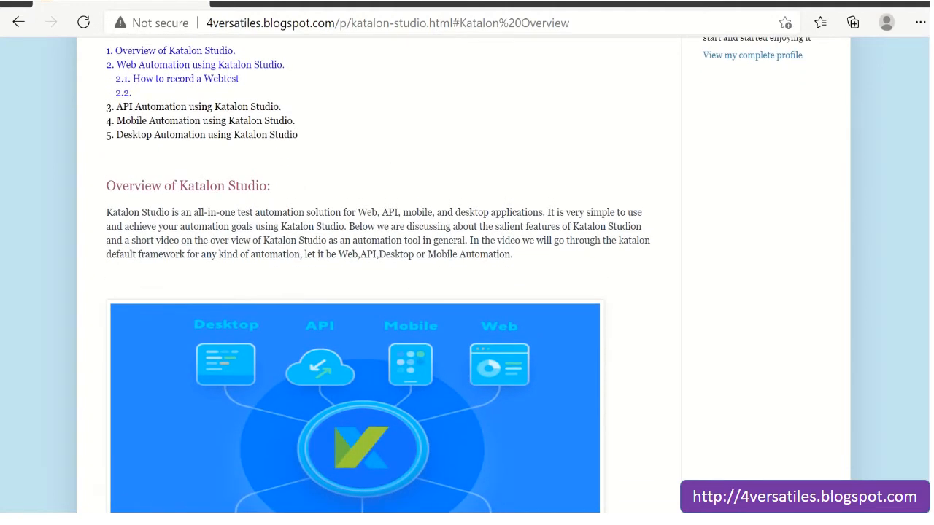
scroll(461, 274, up, 1)
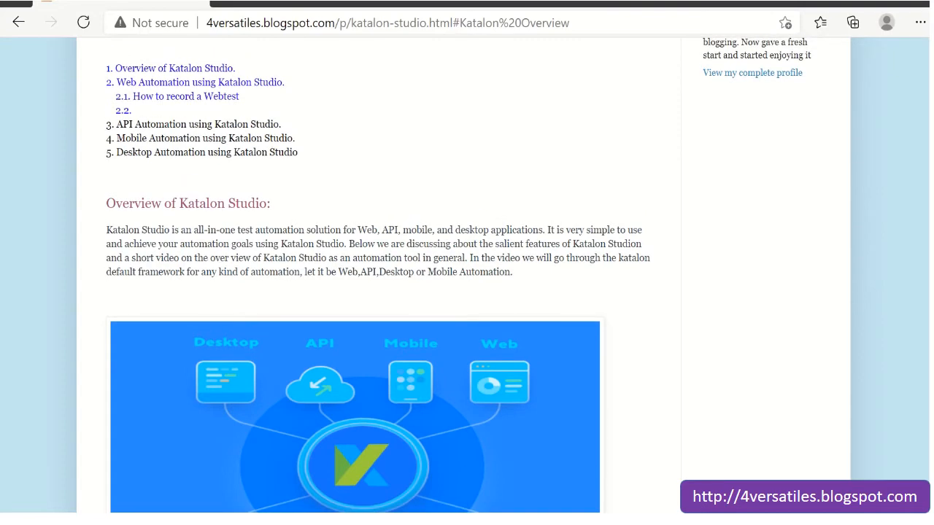
scroll(461, 274, up, 5)
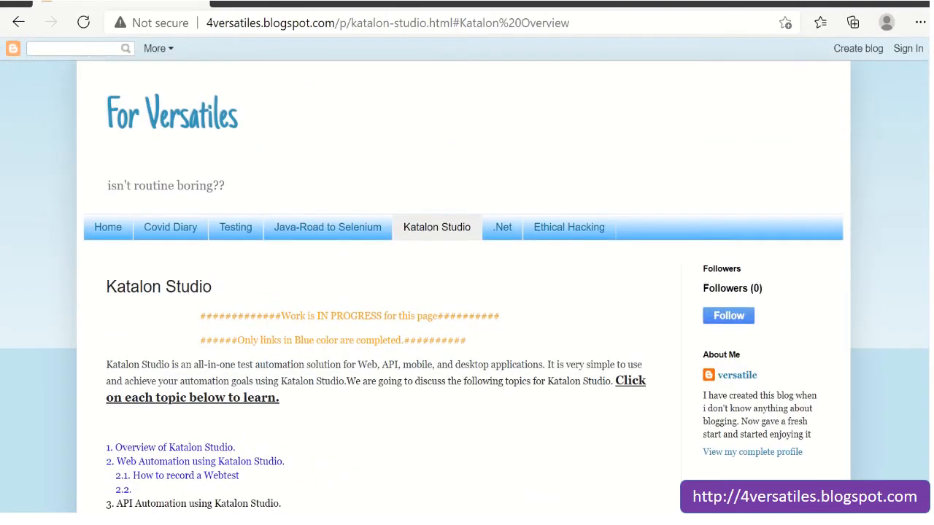
scroll(221, 292, down, 5)
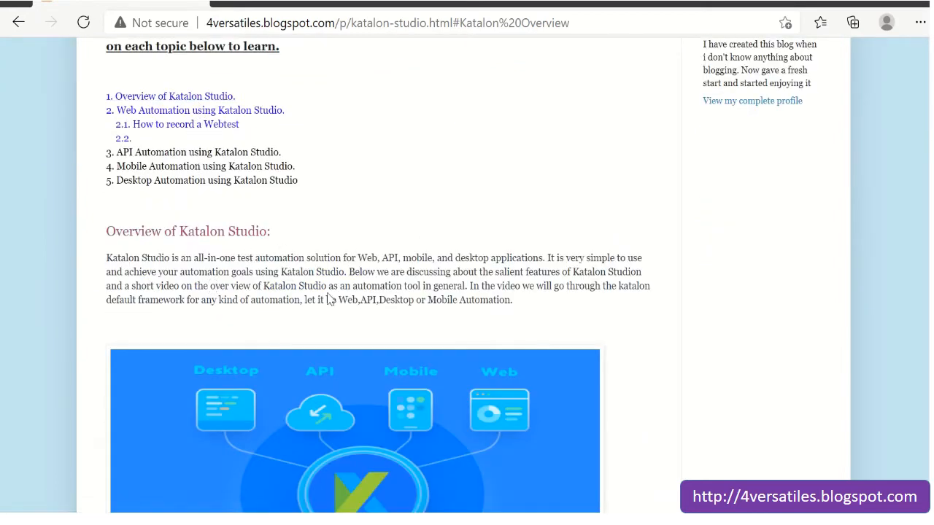
scroll(638, 175, up, 5)
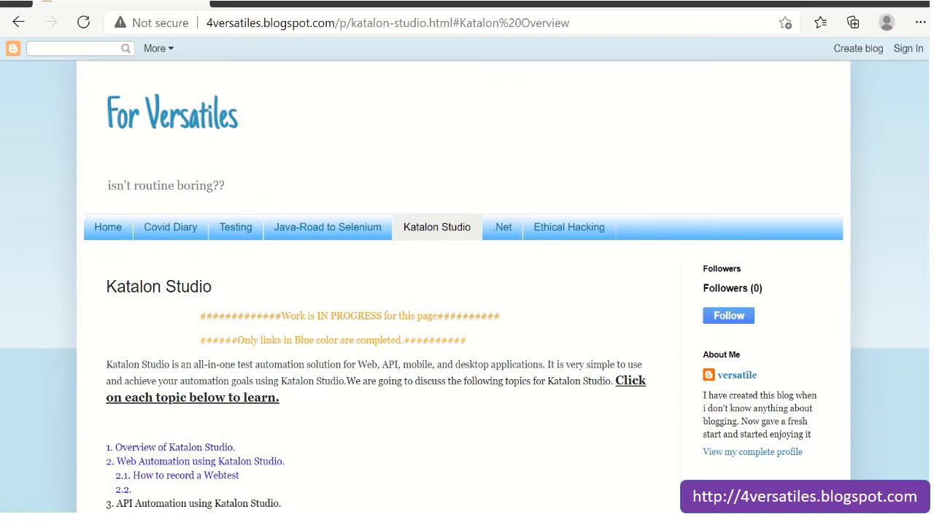
scroll(467, 292, down, 5)
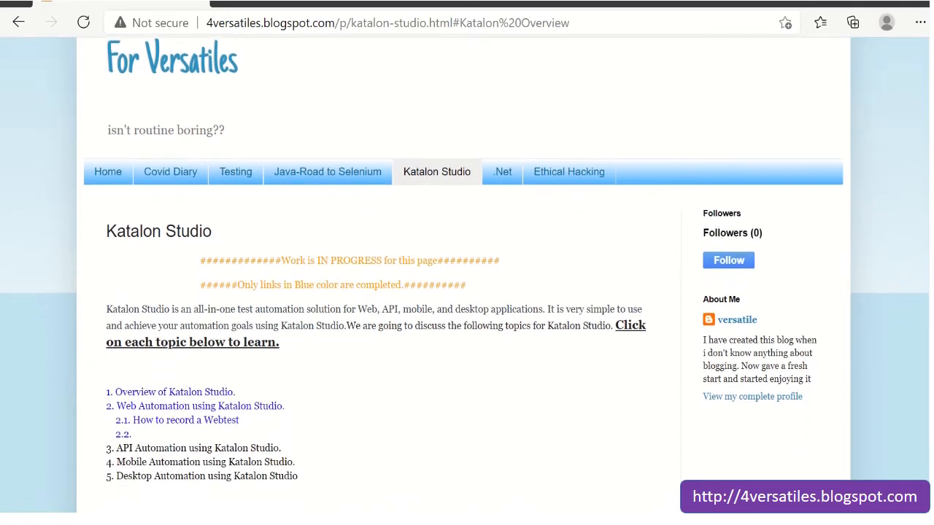
Read the overview diagram and the key features table of Katalon Studio on the blog page
scroll(467, 292, down, 2)
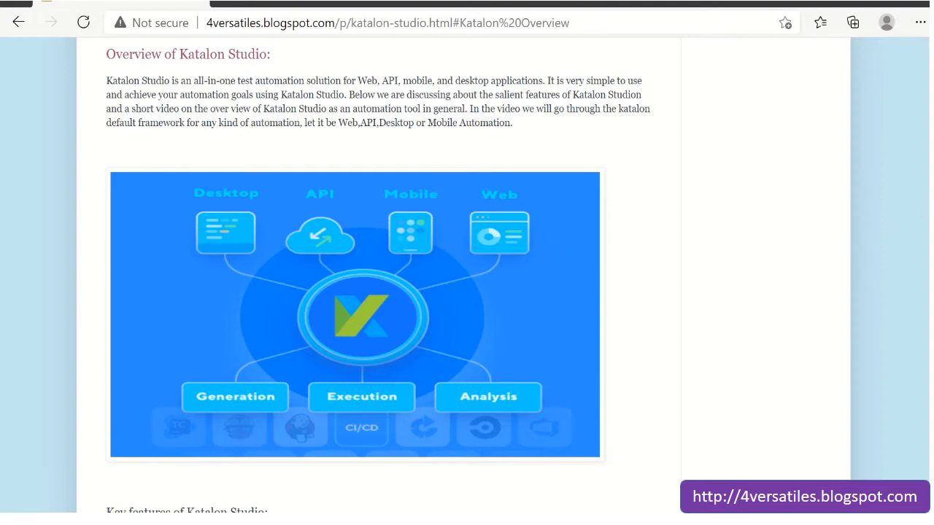
scroll(377, 275, down, 2)
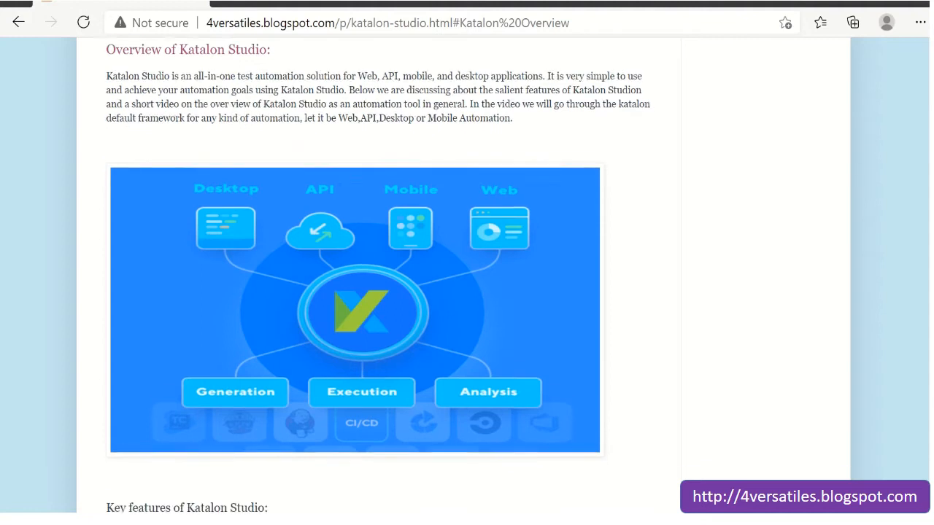
scroll(377, 275, down, 3)
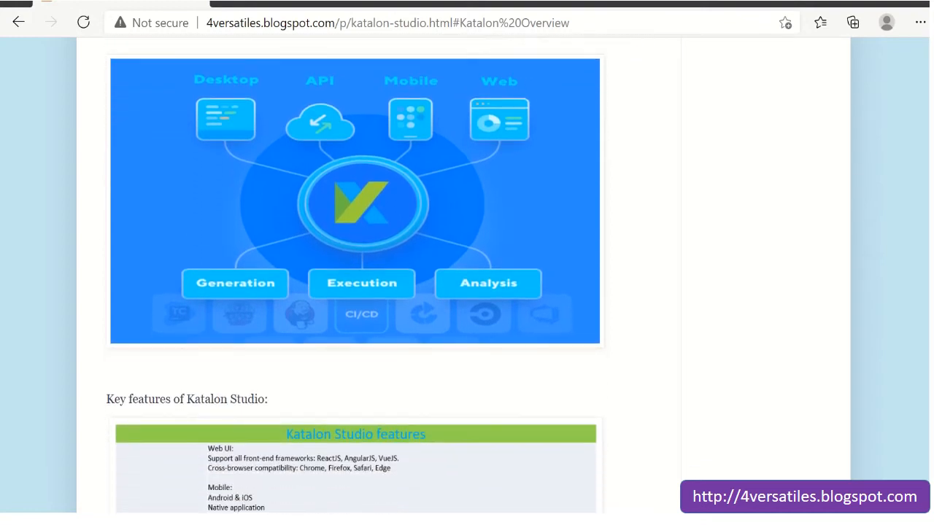
scroll(378, 275, down, 3)
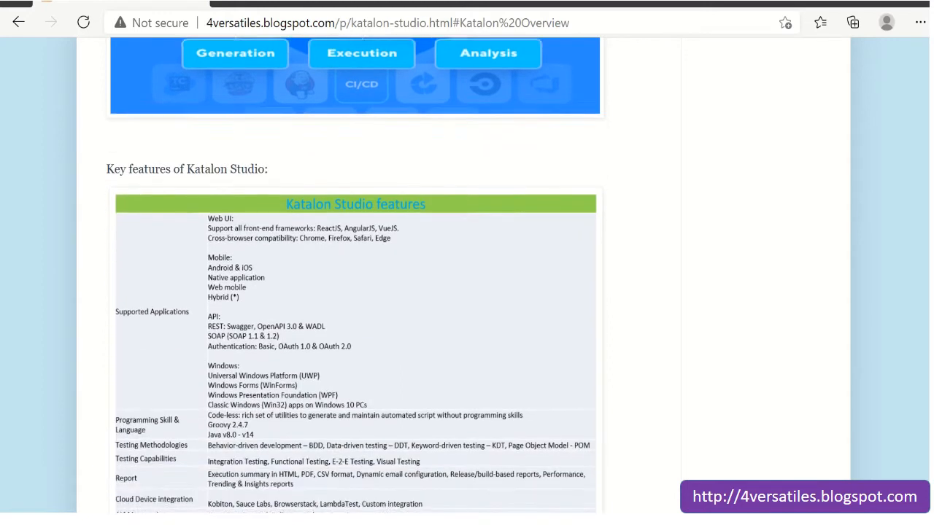
scroll(377, 275, up, 1)
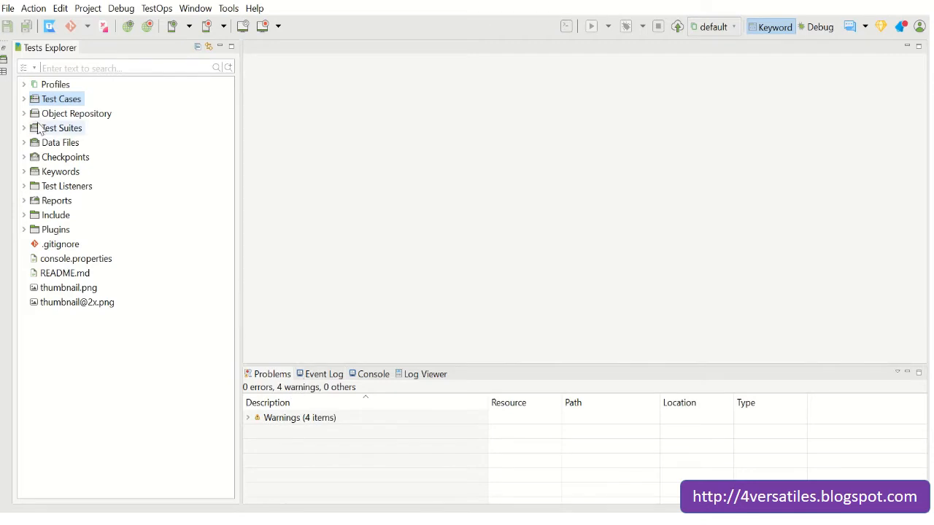
Expand the common folder under Test Cases and open the Check result test case
click(25, 99)
click(35, 114)
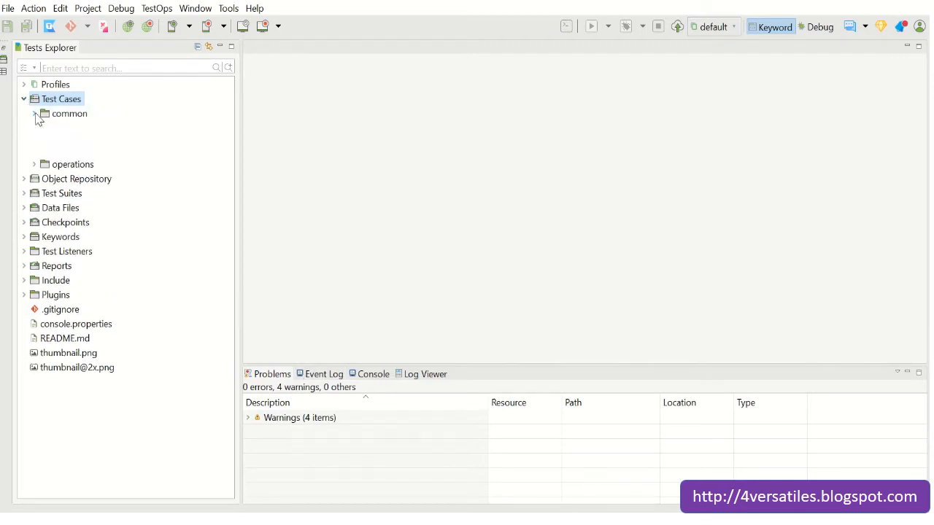
click(84, 133)
double_click(84, 134)
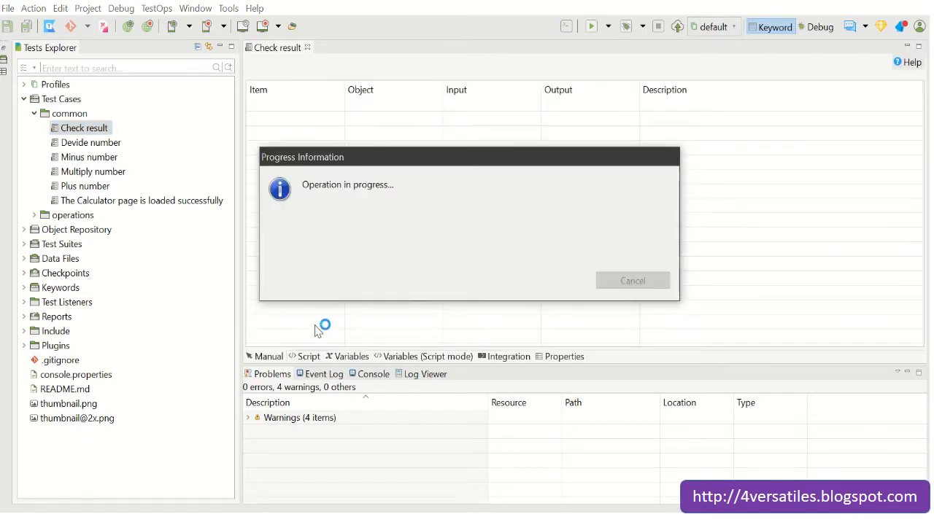
Inspect the Check result test case in script and manual views, including the kinds of steps that can be added
click(309, 356)
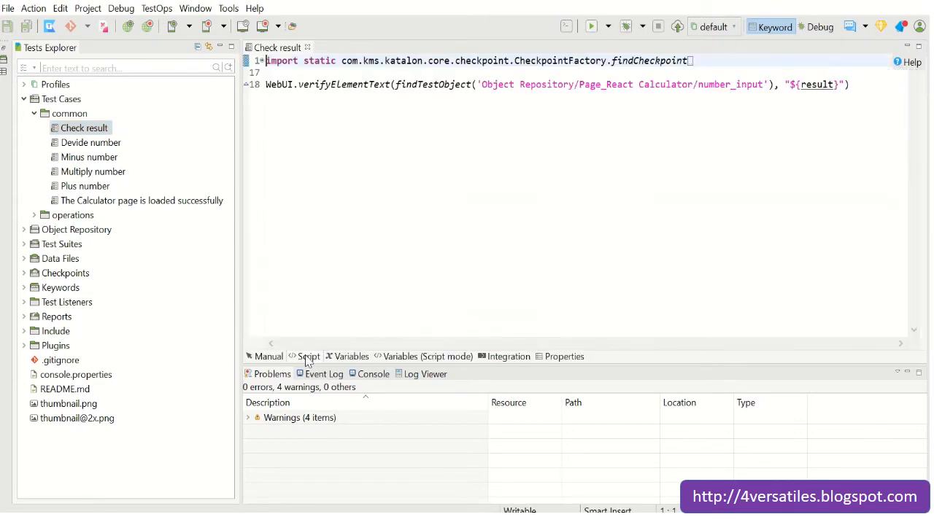
click(269, 357)
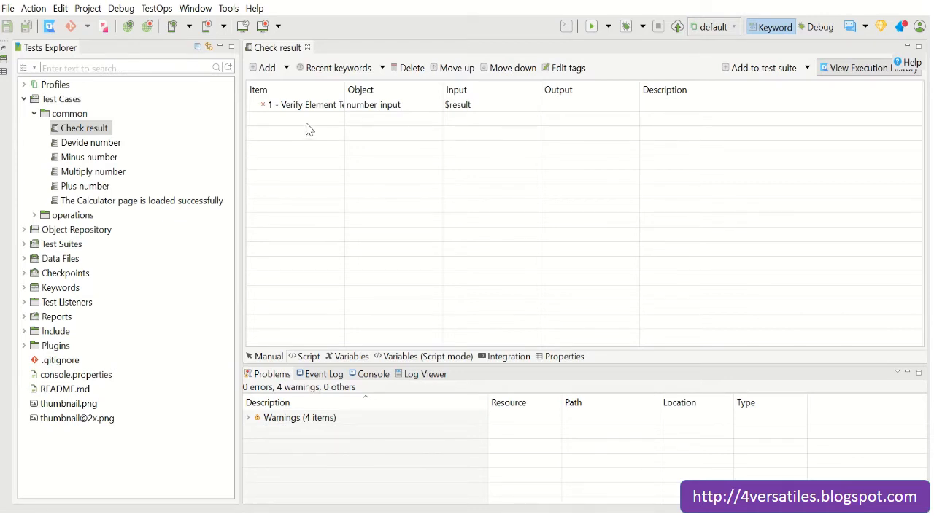
click(286, 67)
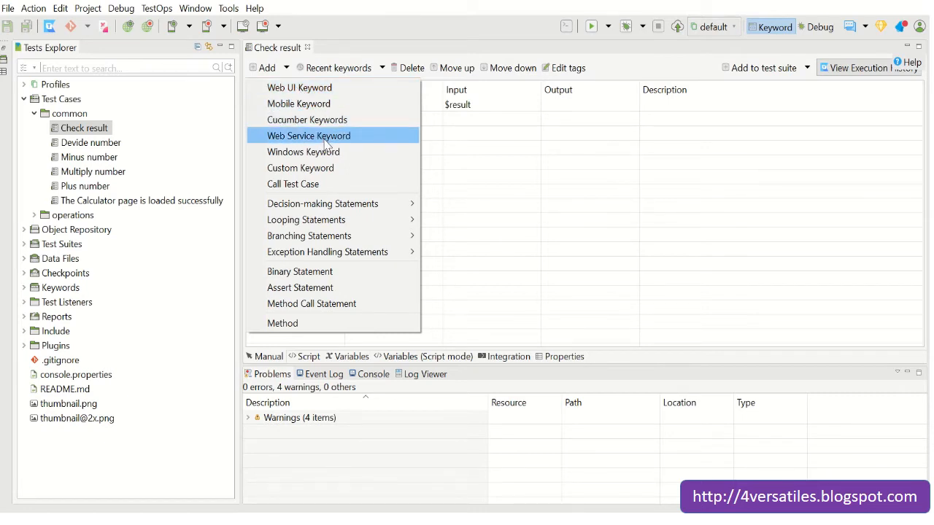
click(501, 176)
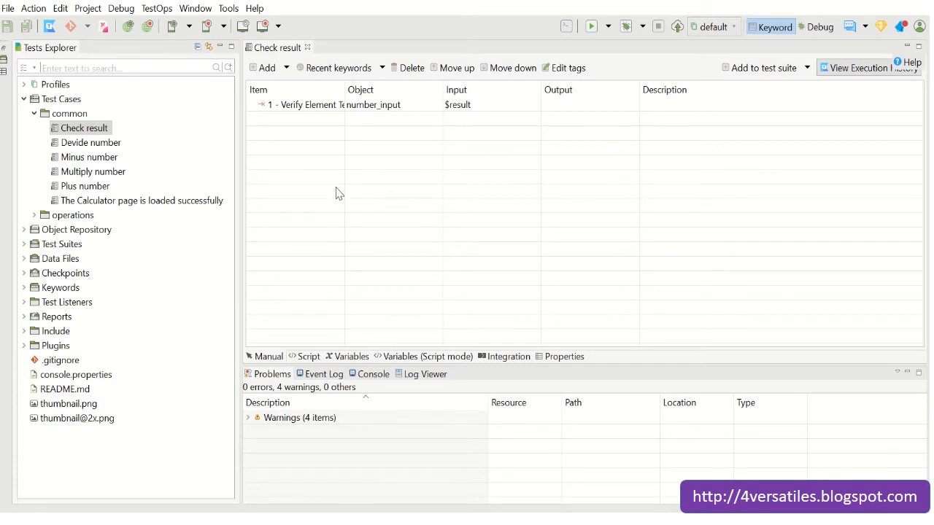
Compare the blog's key features table with the script view of the Check result test case in Katalon Studio
key(alt+Tab)
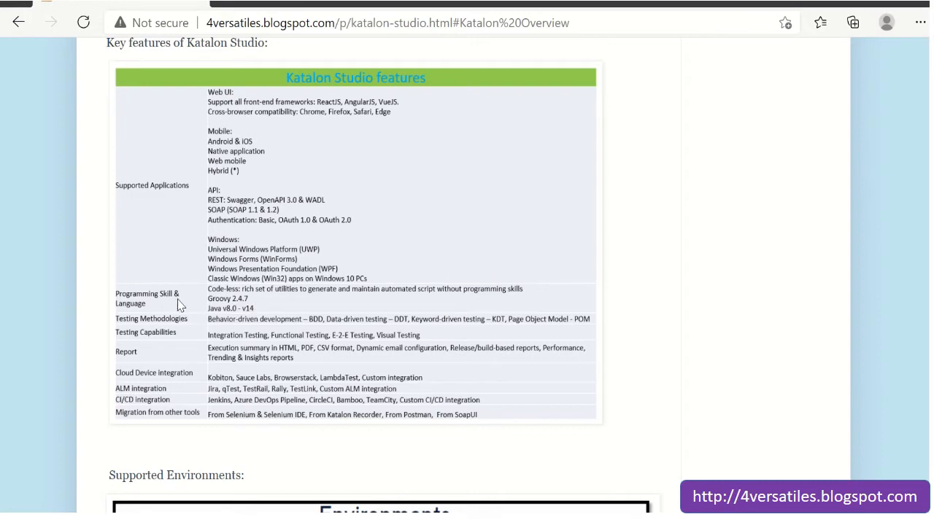
key(alt+Tab)
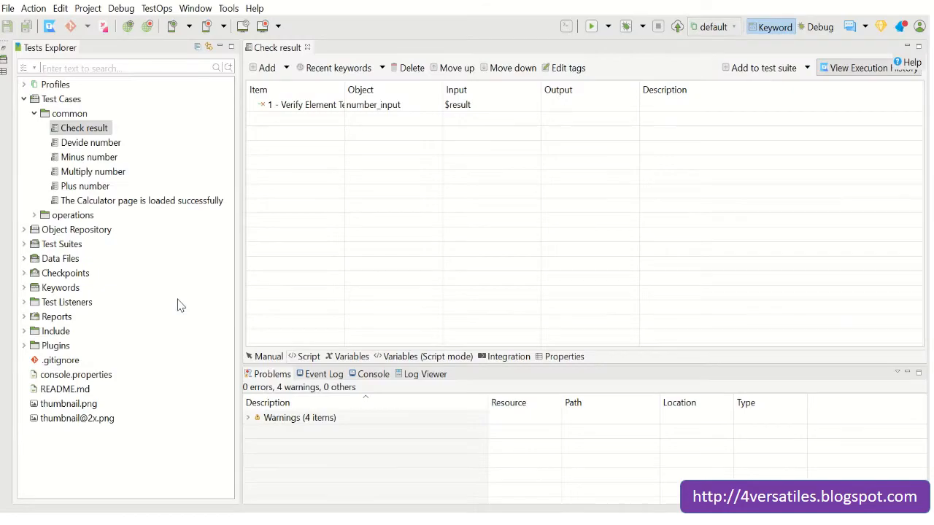
click(310, 356)
key(alt+Tab)
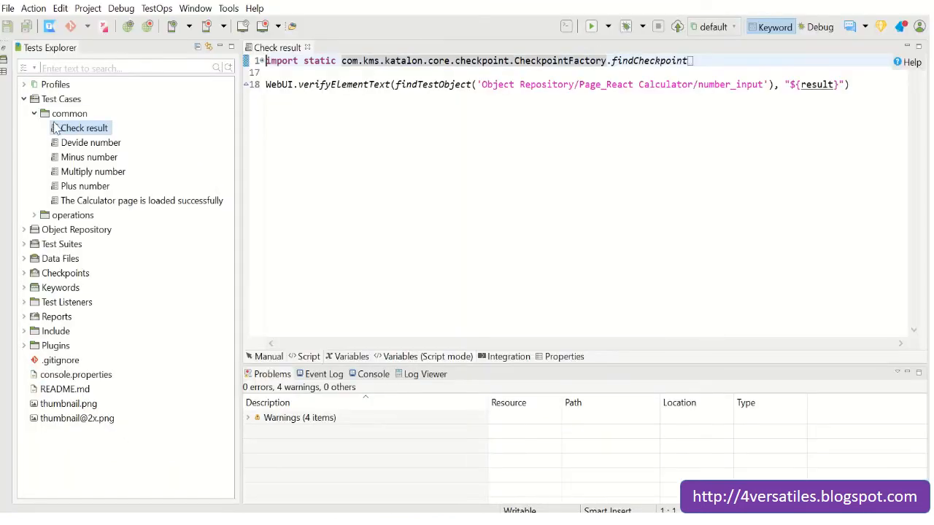
Collapse the common folder, inspect the Email page of the project settings, and return to the features table in the browser
click(35, 114)
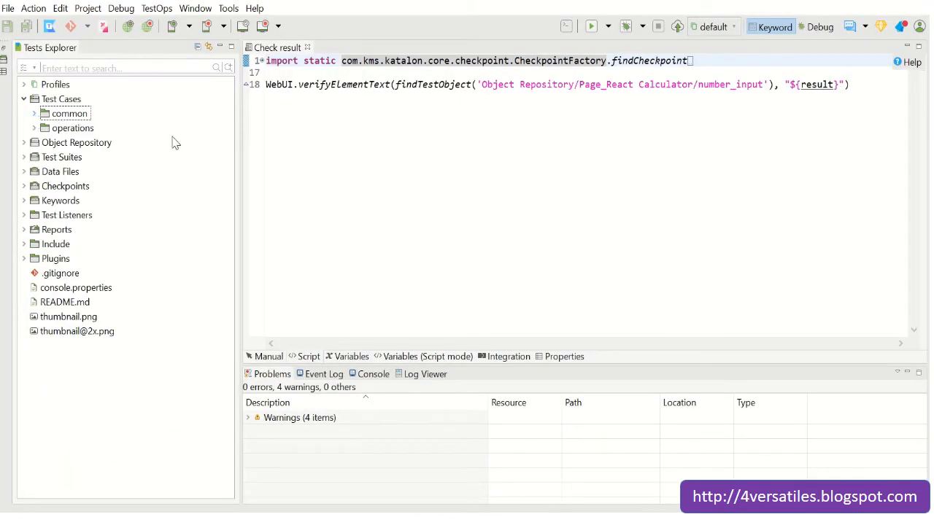
click(89, 8)
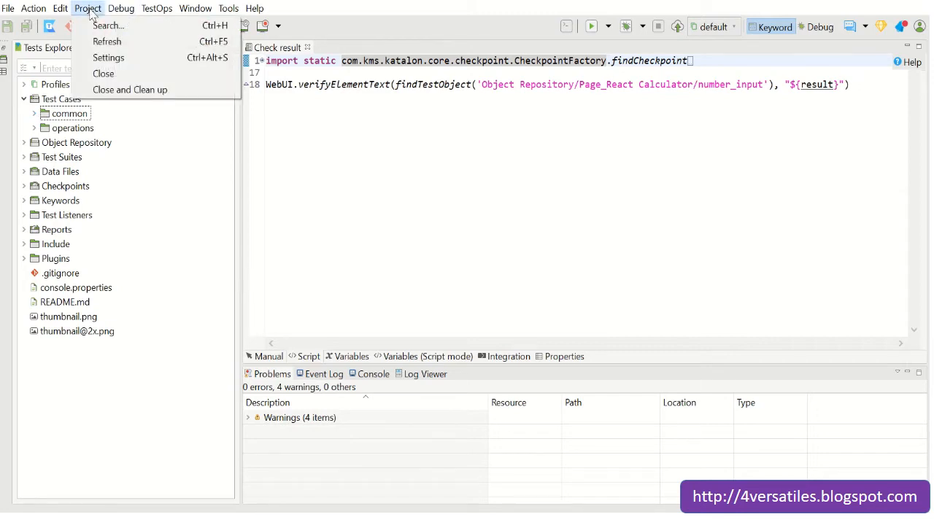
click(117, 62)
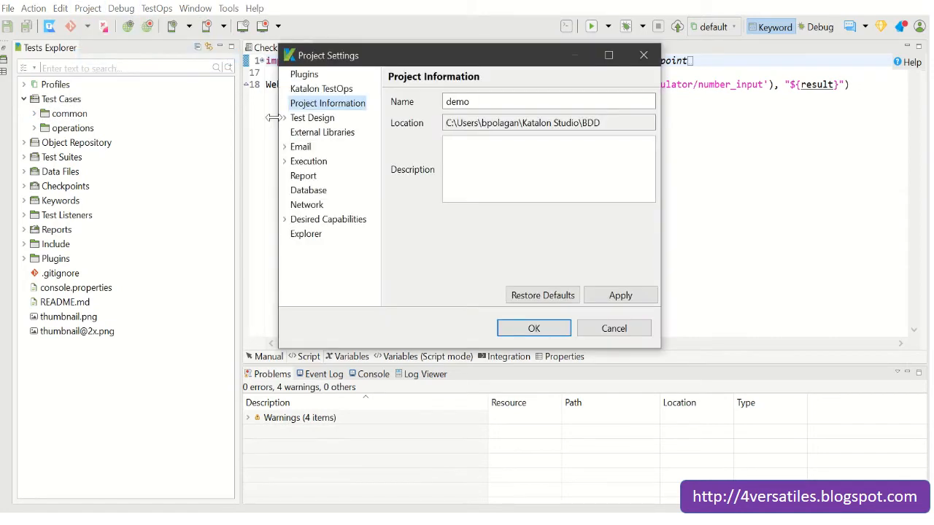
click(301, 147)
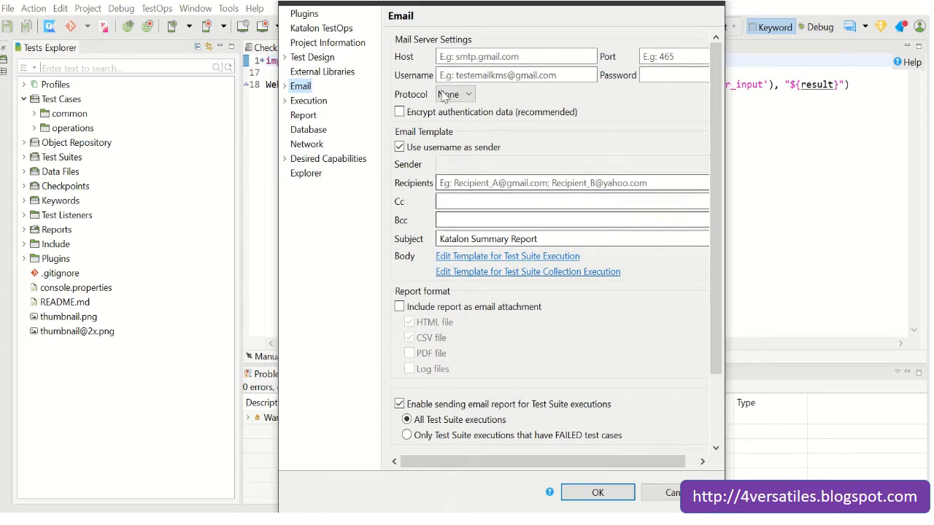
click(710, 3)
key(alt+Tab)
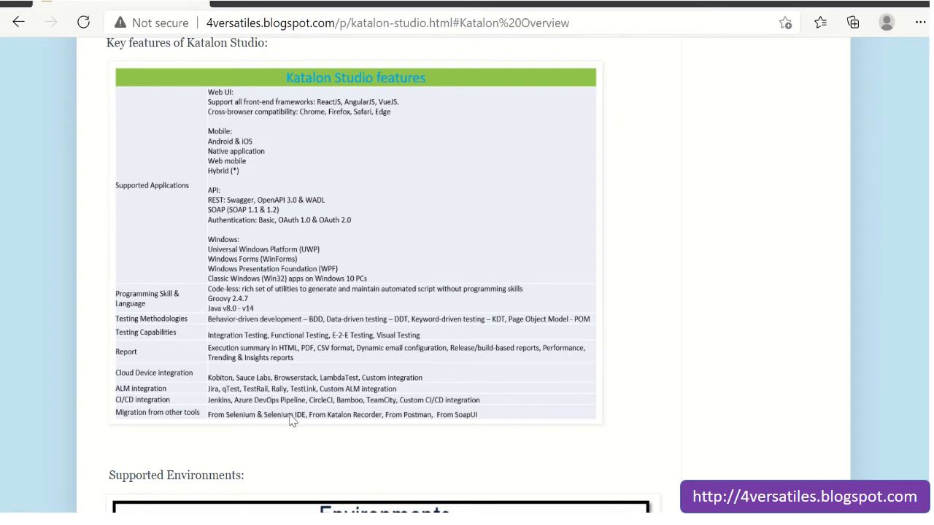
Switch to Katalon Studio and inspect the Include folder's Groovy scripts, including the default package, and collapse the folder again
key(alt+Tab)
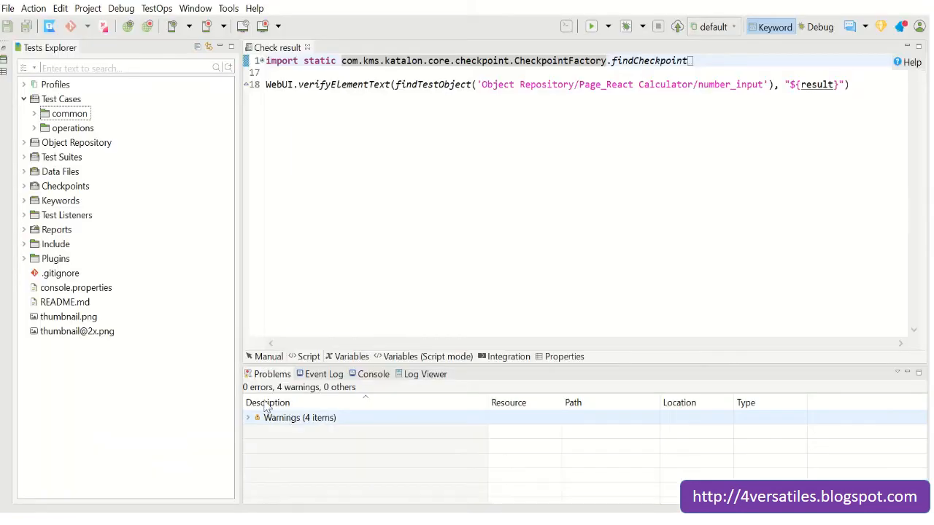
click(25, 246)
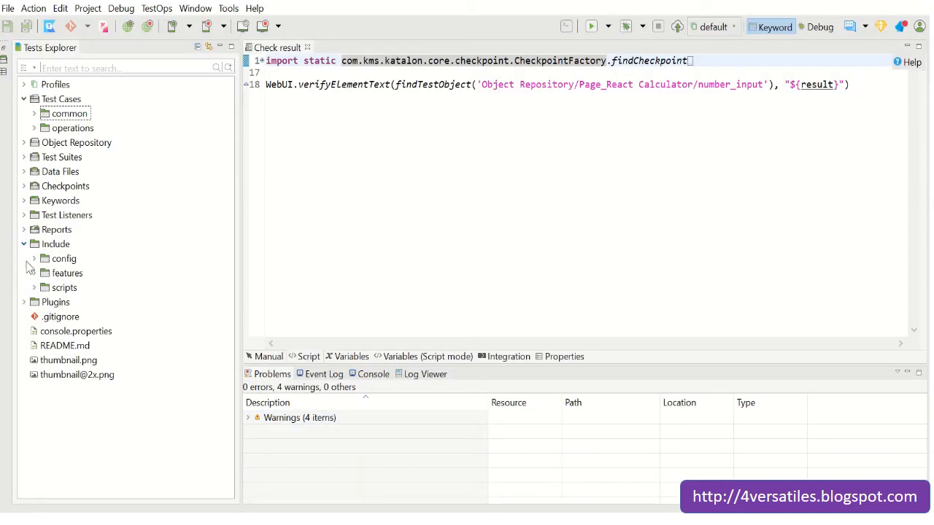
click(34, 273)
click(35, 274)
click(34, 288)
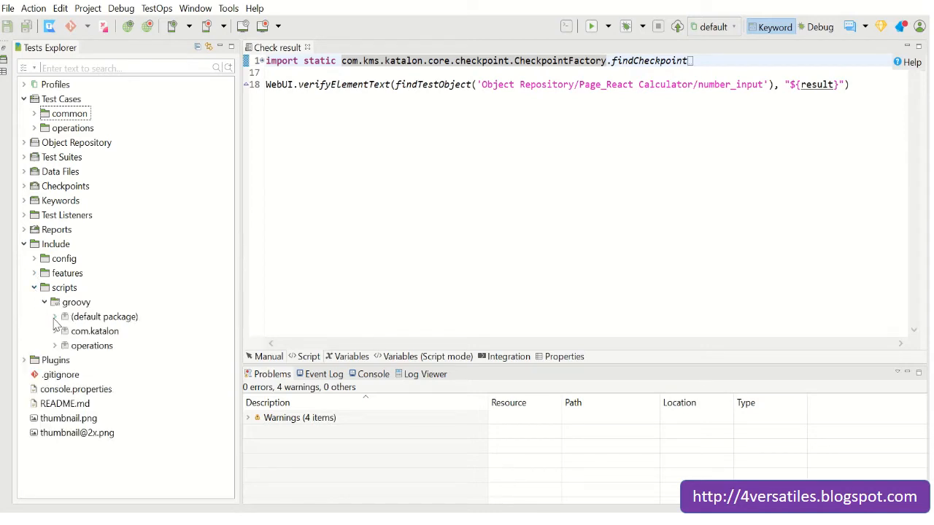
click(55, 317)
click(55, 318)
click(54, 317)
click(44, 303)
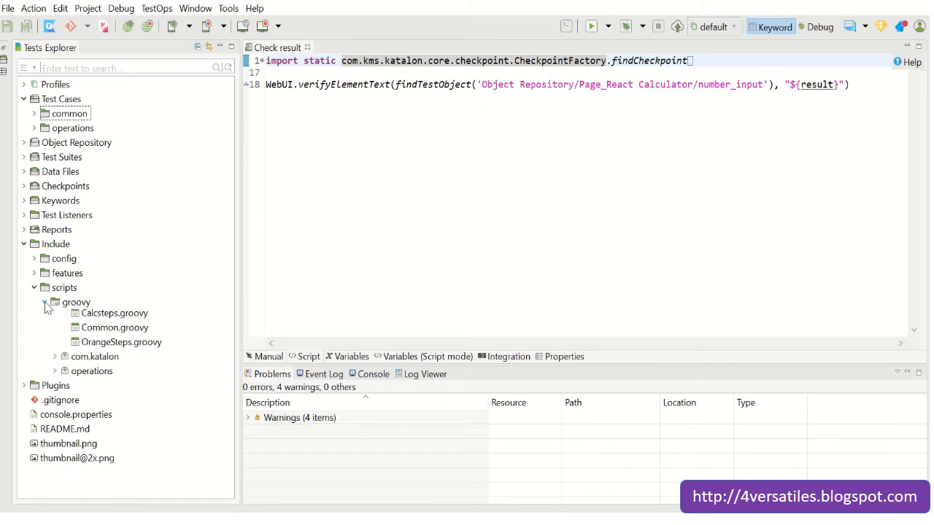
click(34, 288)
click(24, 244)
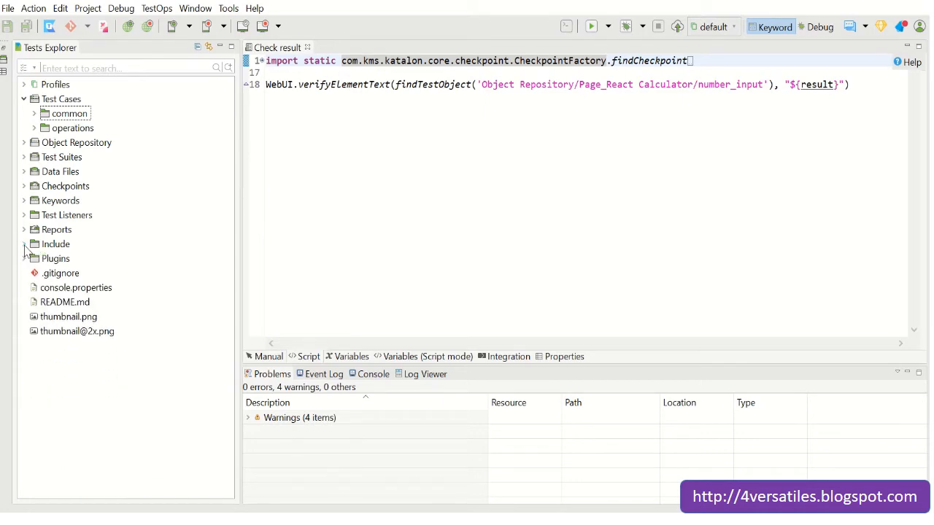
Review the lower rows of the blog's features table and compare them with the test cases in Katalon Studio's common folder
key(alt+Tab)
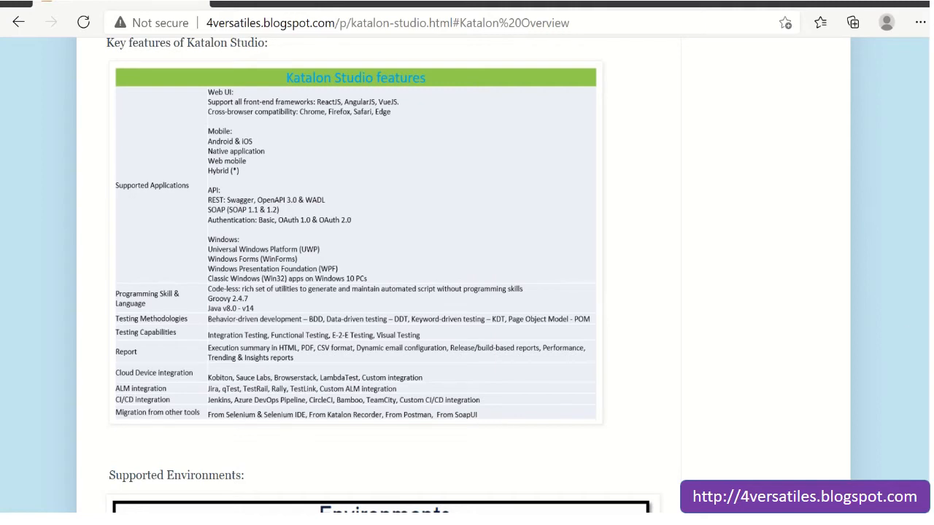
scroll(384, 274, down, 2)
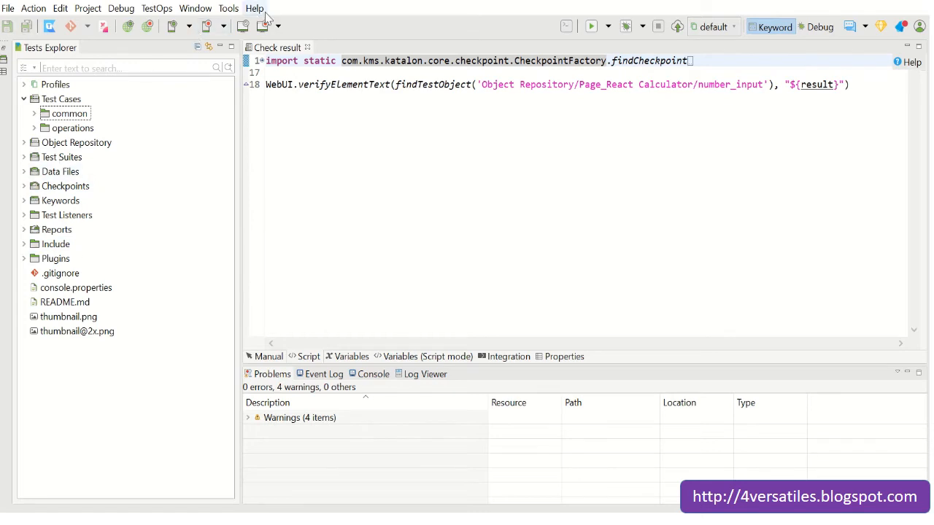
click(35, 115)
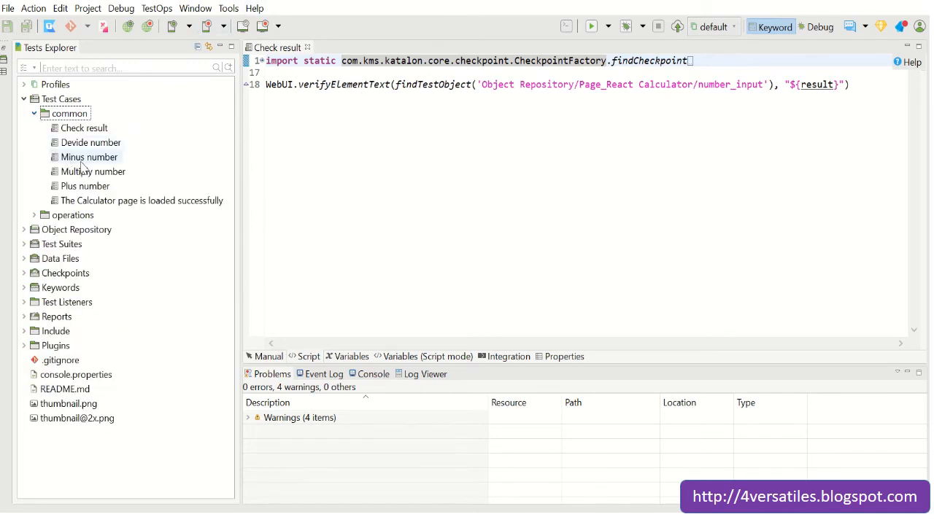
click(35, 115)
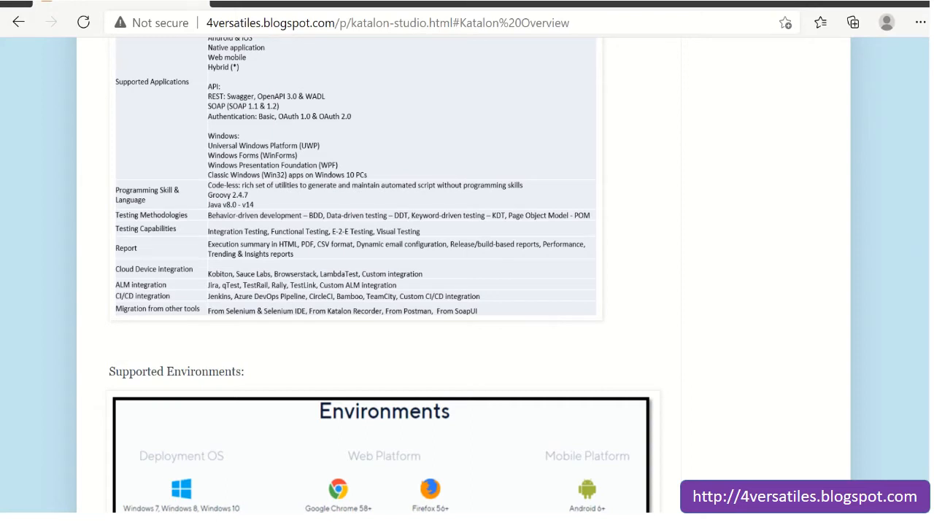
Review the Supported Environments chart on the blog page, along with the topic list, overview and key features sections
scroll(520, 299, down, 3)
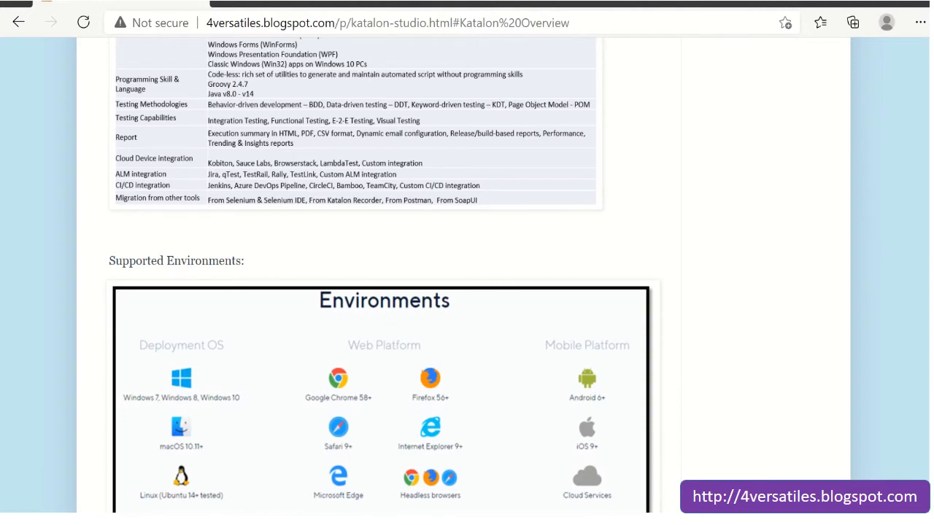
scroll(175, 218, down, 3)
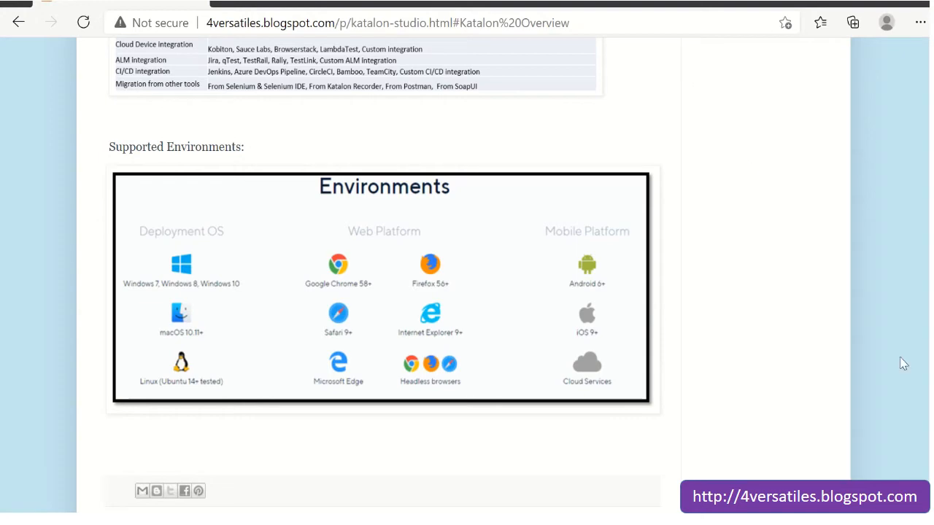
scroll(379, 277, up, 8)
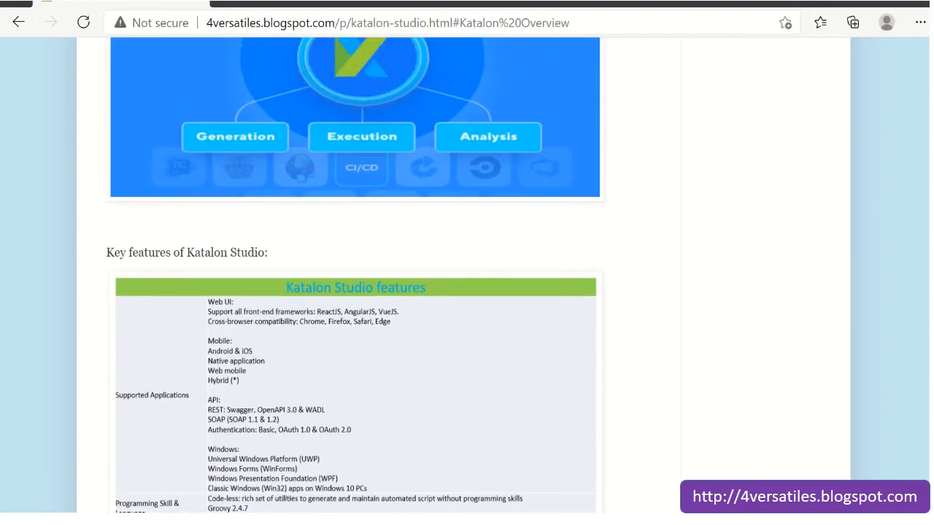
scroll(356, 277, up, 3)
scroll(356, 277, up, 3)
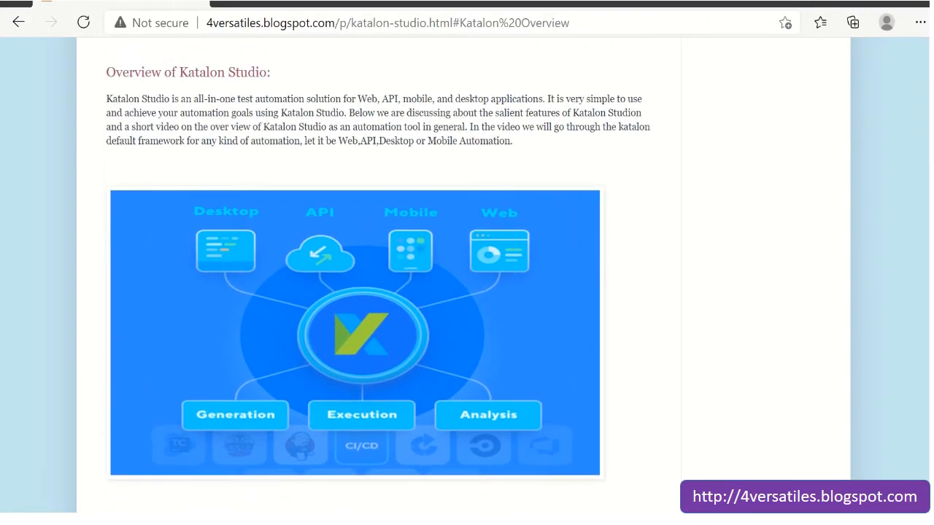
scroll(356, 277, up, 3)
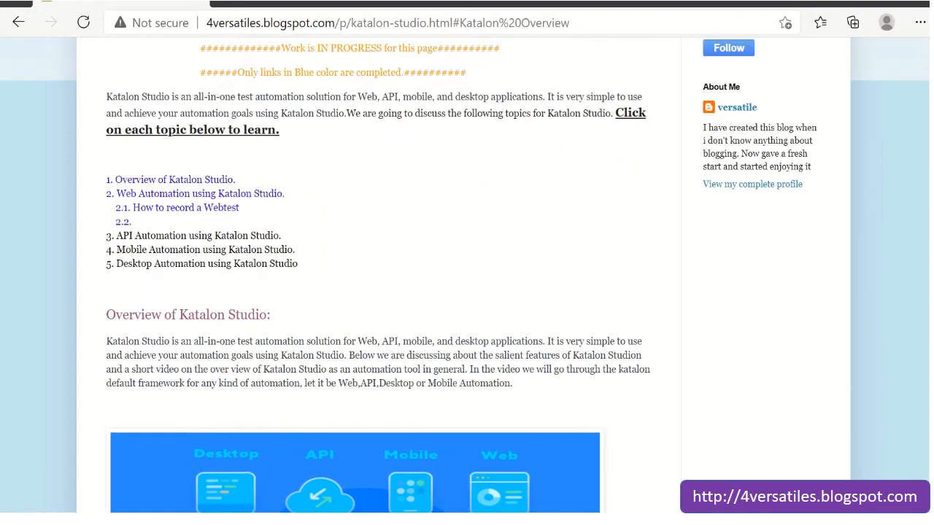
scroll(356, 278, down, 1)
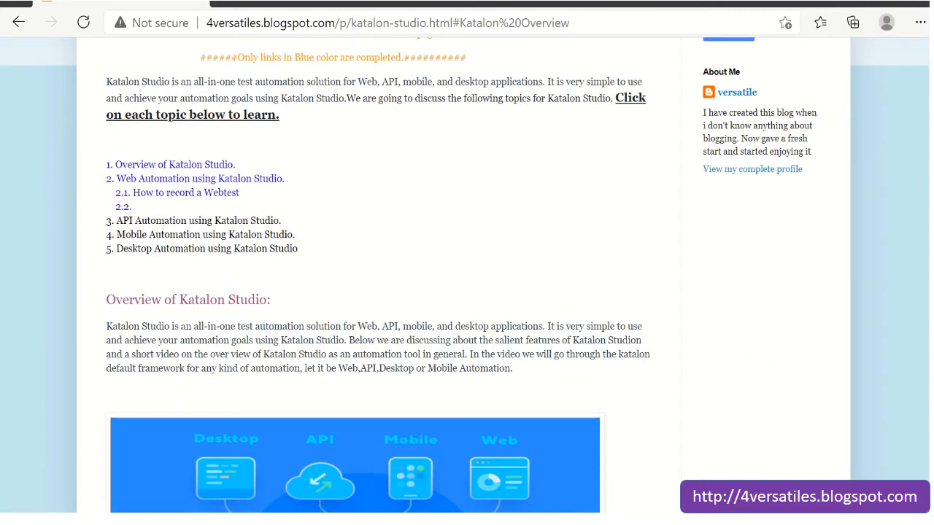
scroll(356, 277, down, 7)
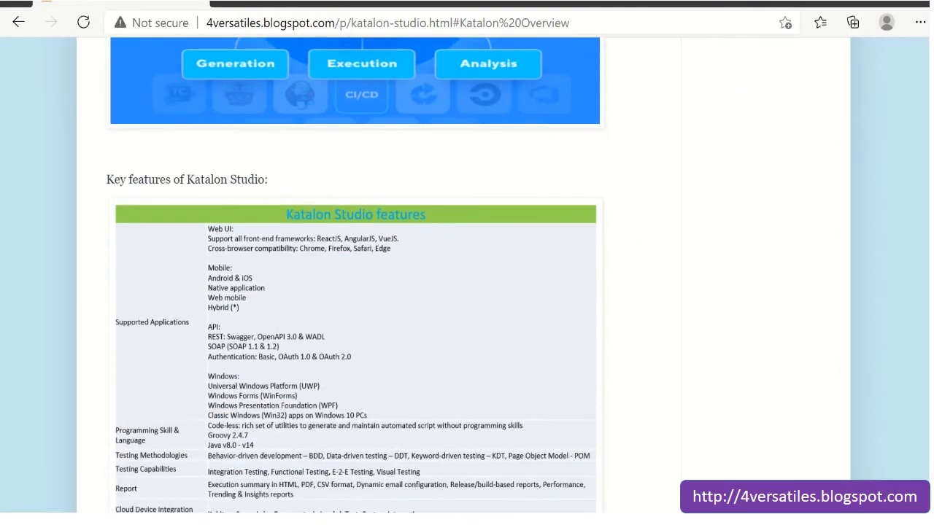
scroll(385, 275, down, 5)
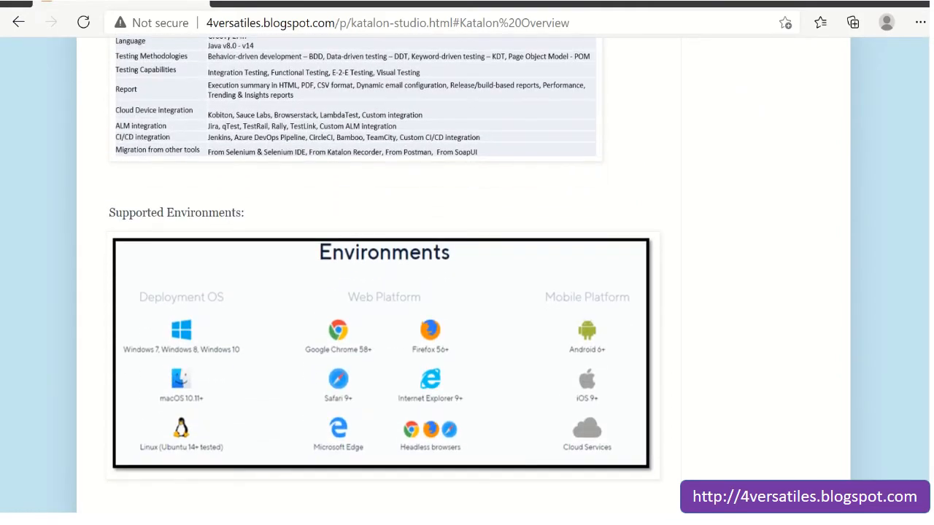
scroll(354, 278, up, 13)
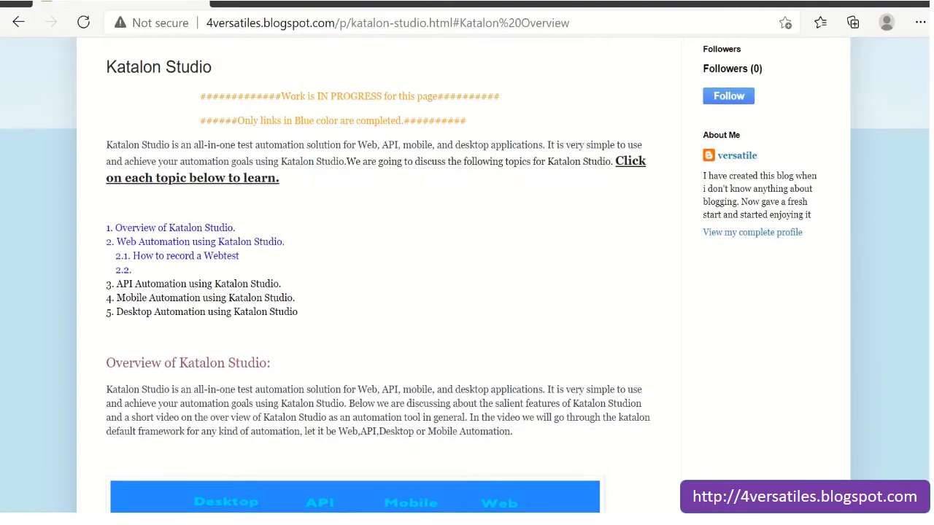
scroll(467, 292, up, 1)
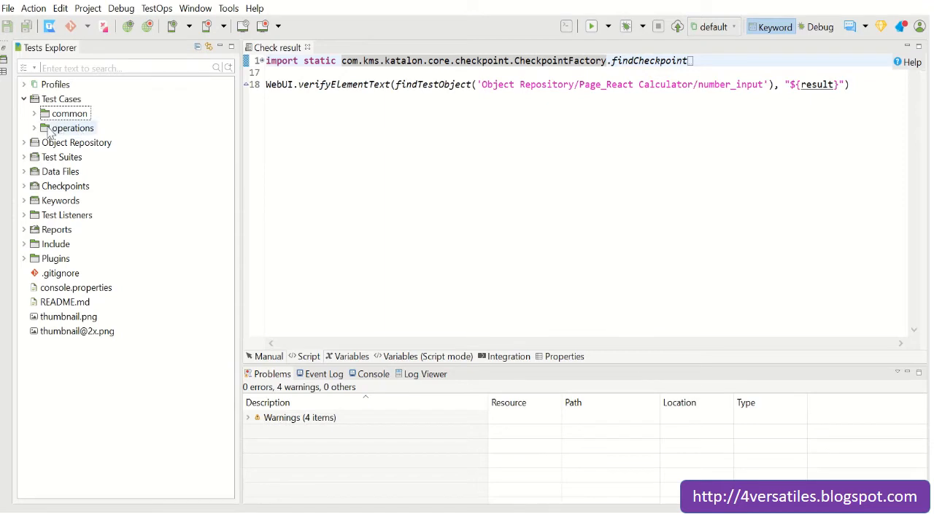
Back in Katalon Studio, close the Check result test case and collapse the Test Cases folder
click(307, 47)
click(24, 100)
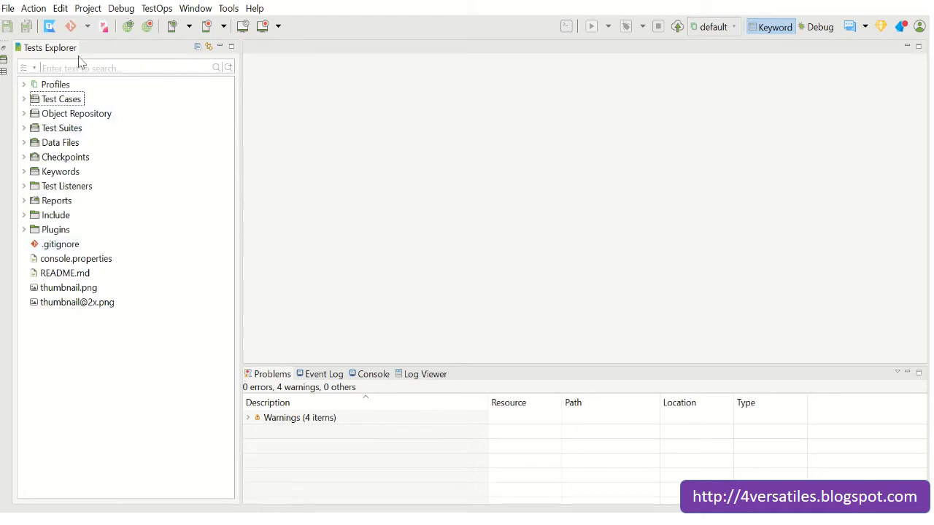
Examine the item types that can be created and the New Project options, and close the dialog without creating a project
click(7, 8)
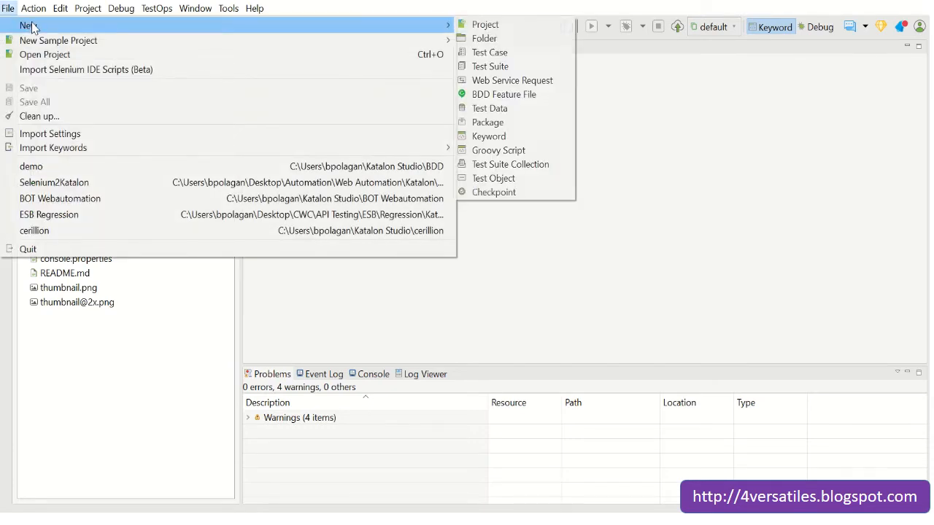
mouse_move(428, 26)
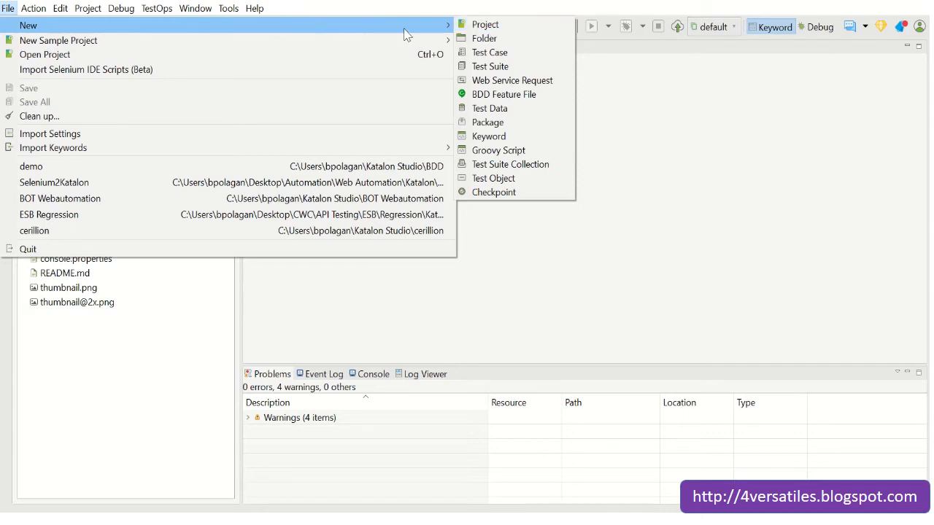
mouse_move(358, 42)
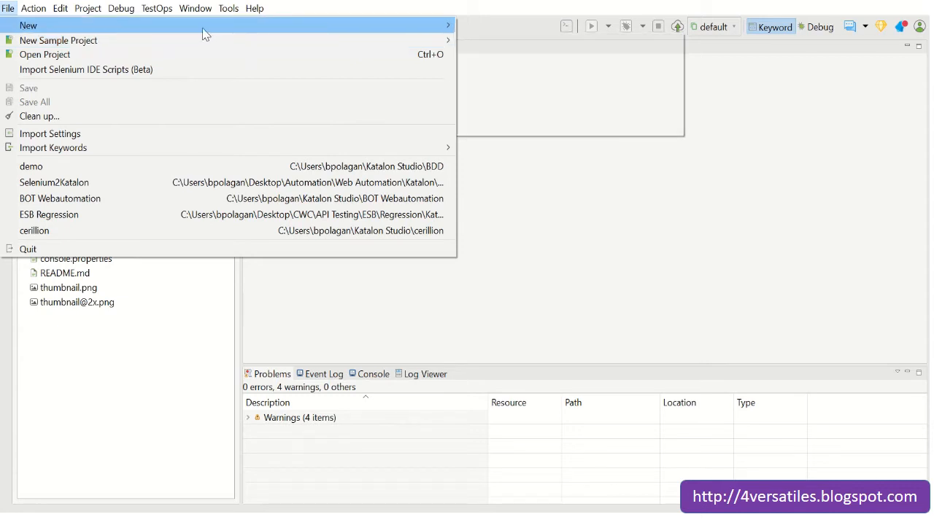
mouse_move(218, 26)
click(485, 25)
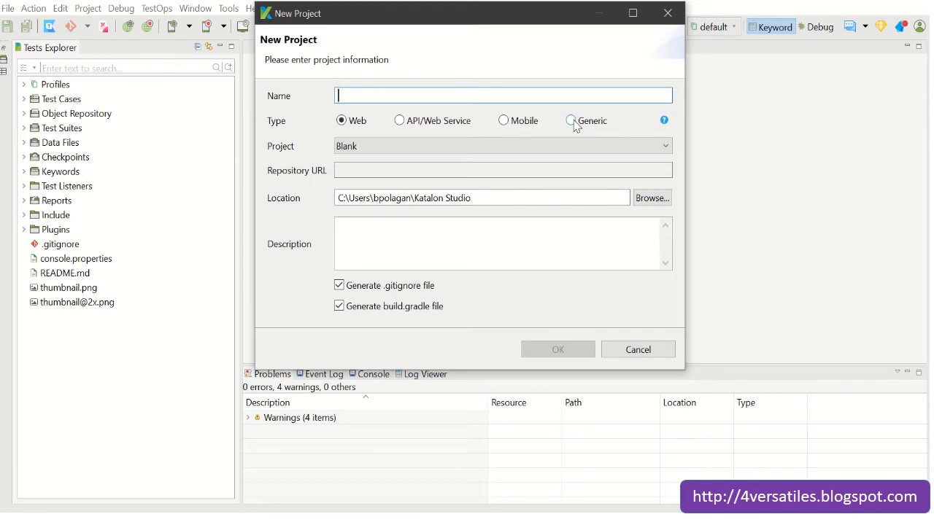
click(668, 13)
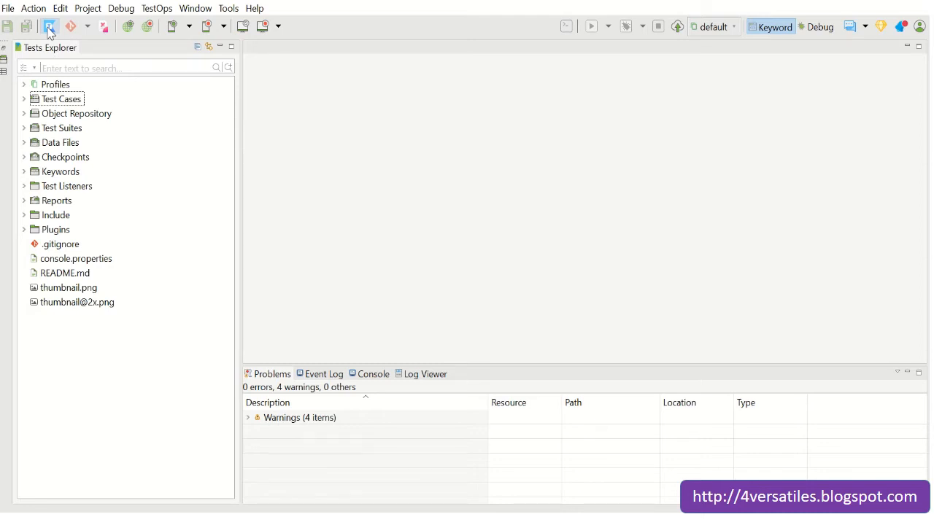
Expand Profiles, check the execution profile selection, and open the default profile to show its variables
click(50, 88)
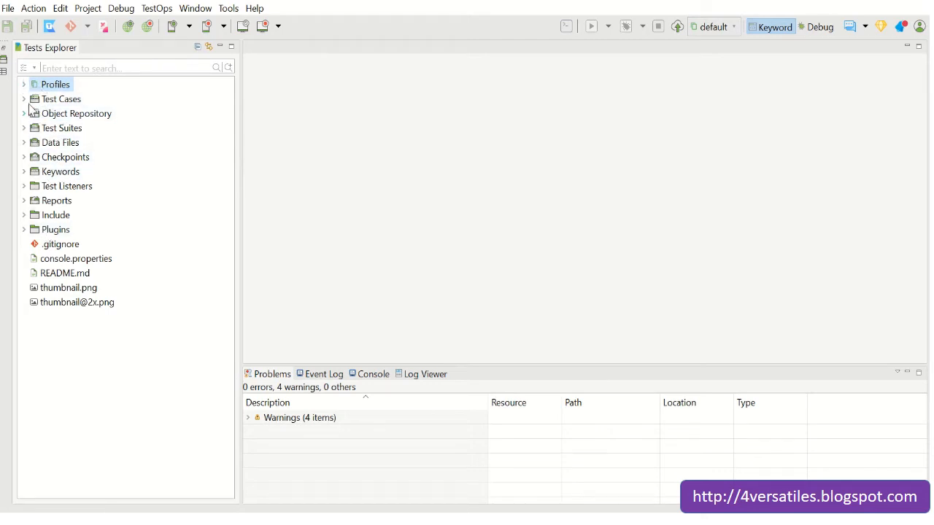
click(25, 85)
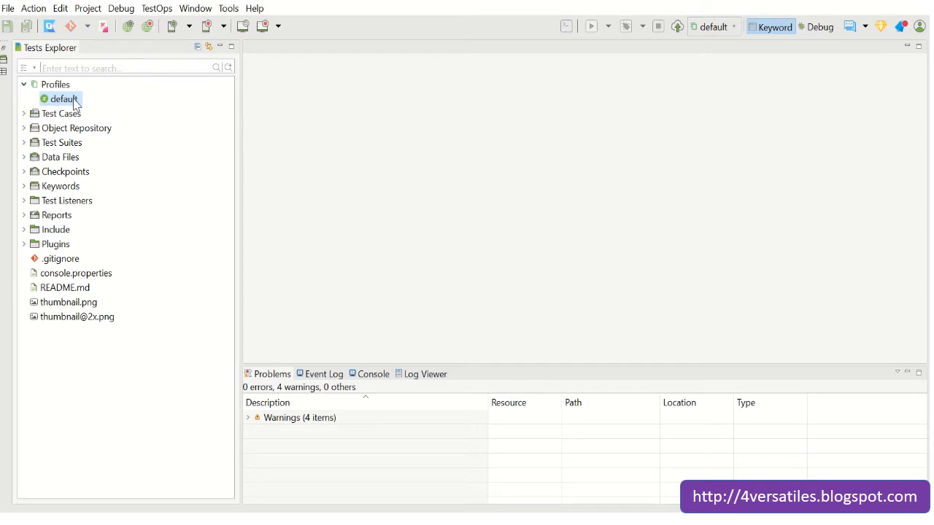
click(720, 34)
click(718, 49)
double_click(76, 101)
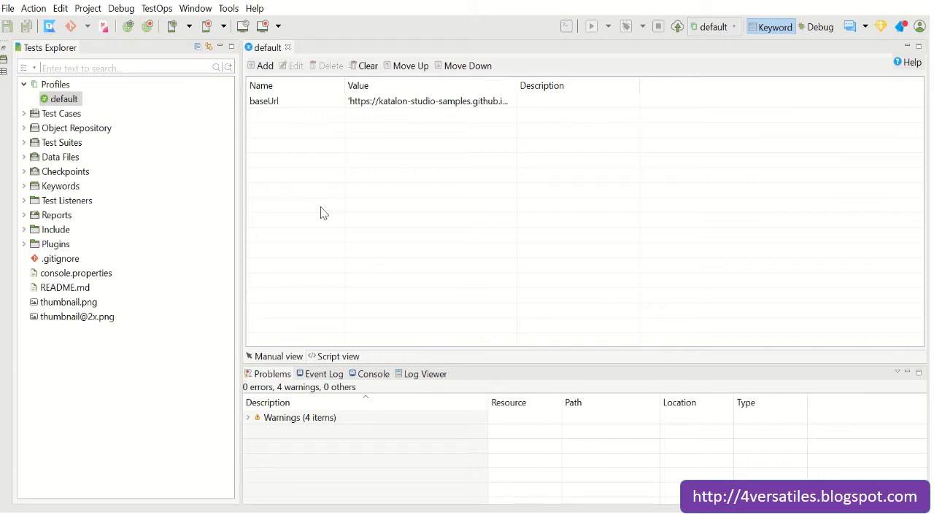
Expand Test Cases and its common folder, and open the Check result test case in manual view
click(24, 115)
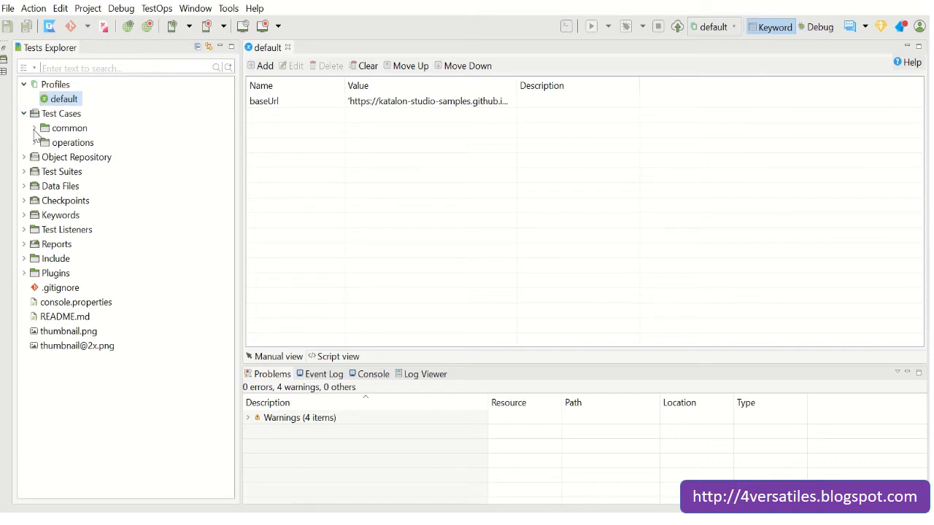
click(34, 130)
click(81, 147)
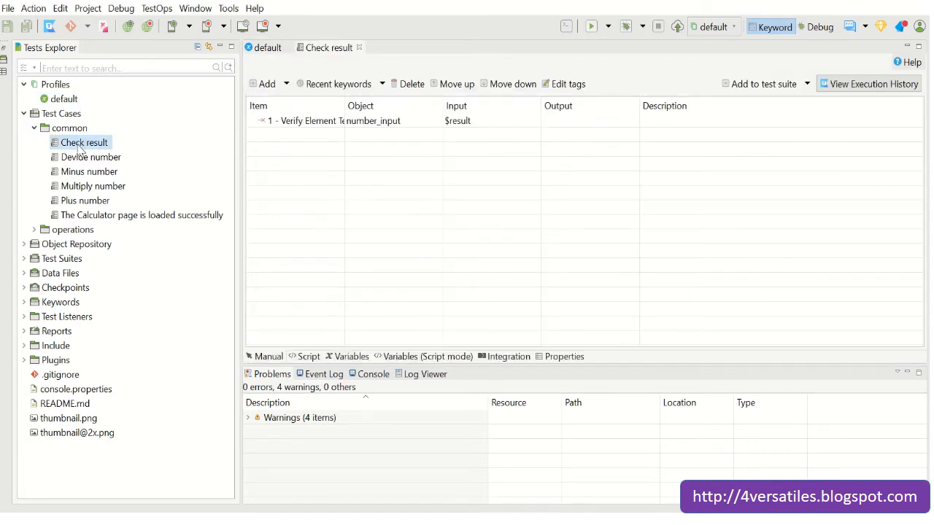
Inspect the dialog for creating a test case under Test Cases, cancel it, and close the Check result test case
click(66, 115)
right_click(66, 117)
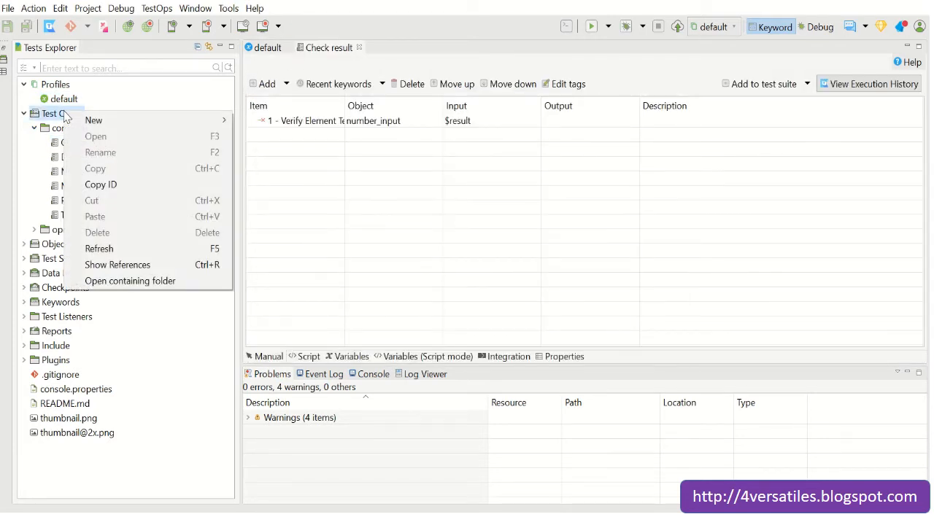
mouse_move(116, 121)
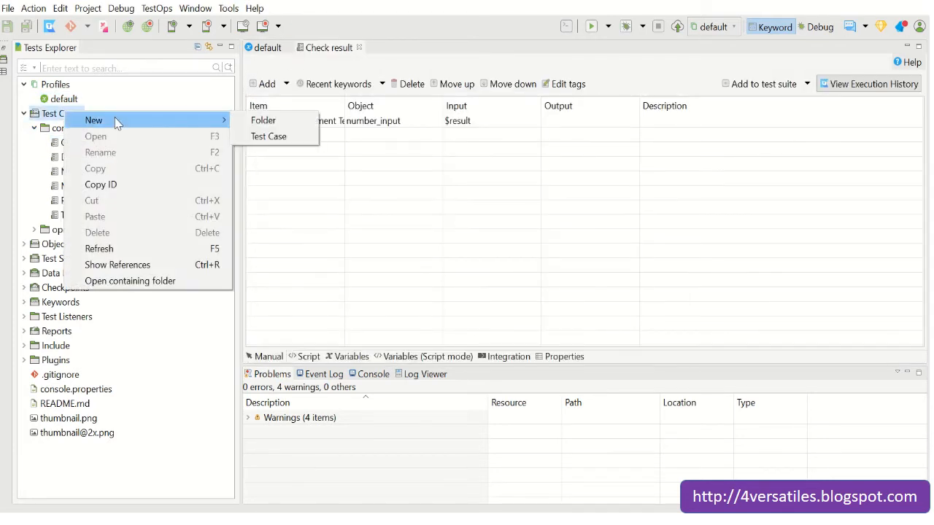
click(270, 136)
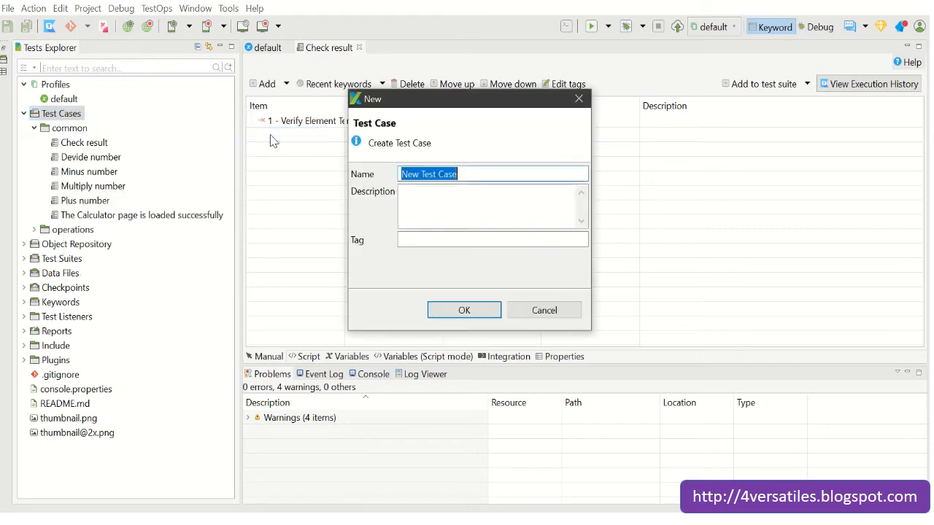
click(429, 198)
click(544, 312)
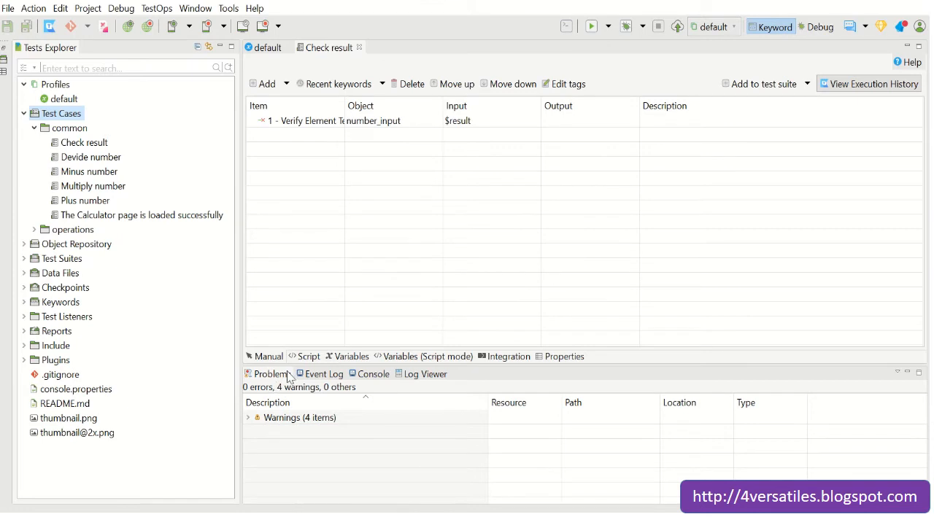
click(359, 48)
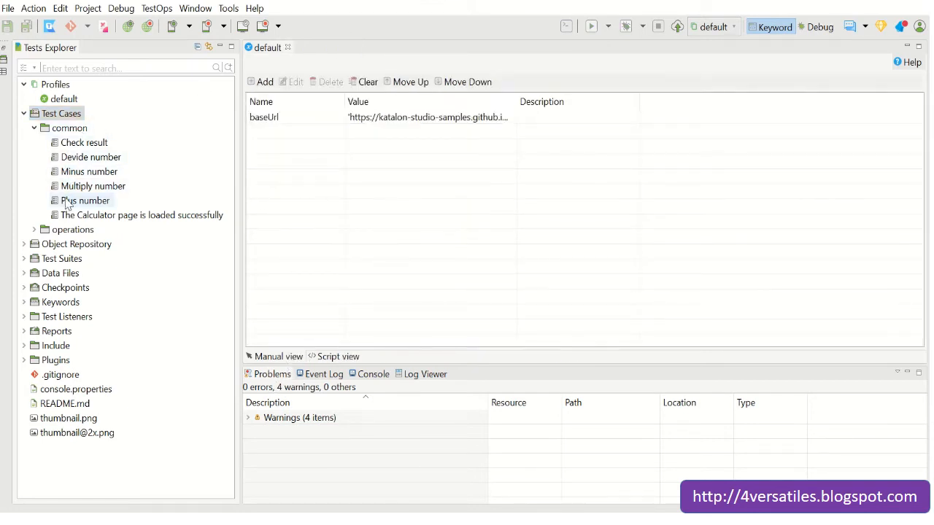
click(35, 129)
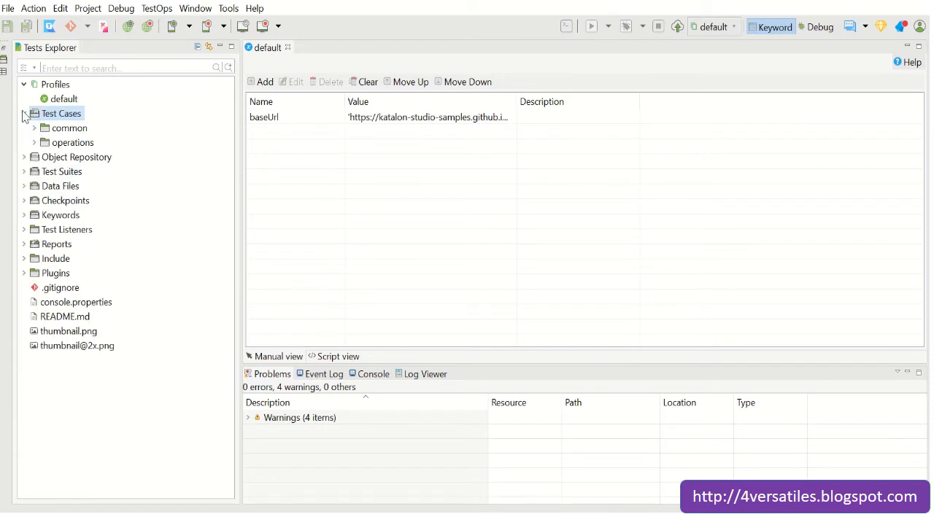
click(24, 114)
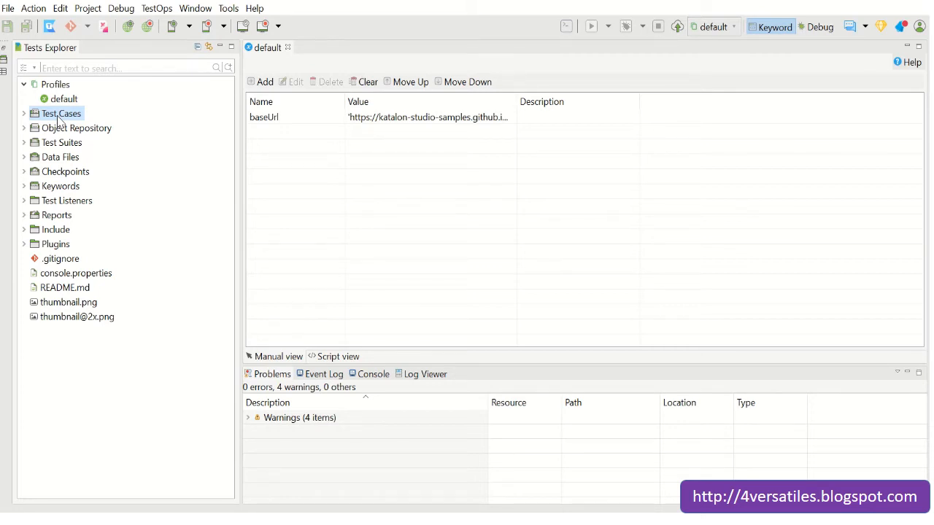
click(24, 114)
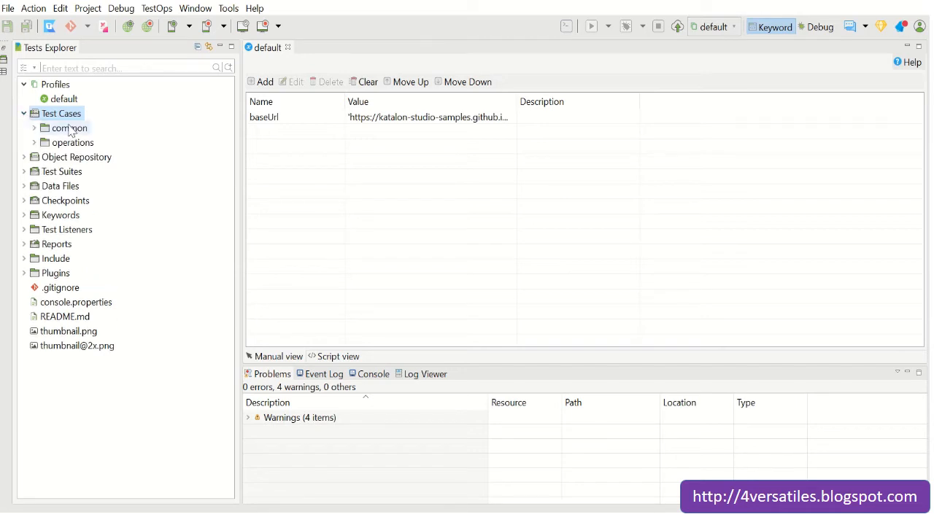
click(35, 128)
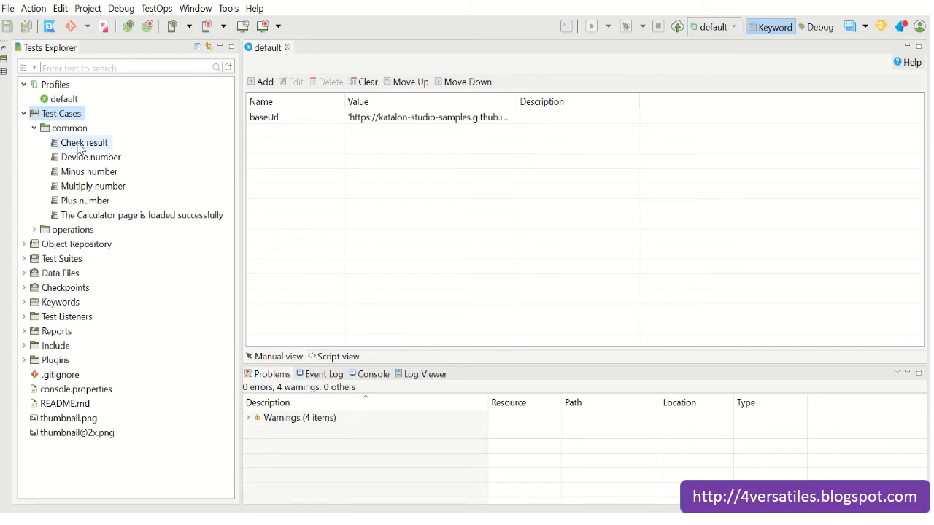
Create a new execution profile named Integration under Profiles
click(69, 101)
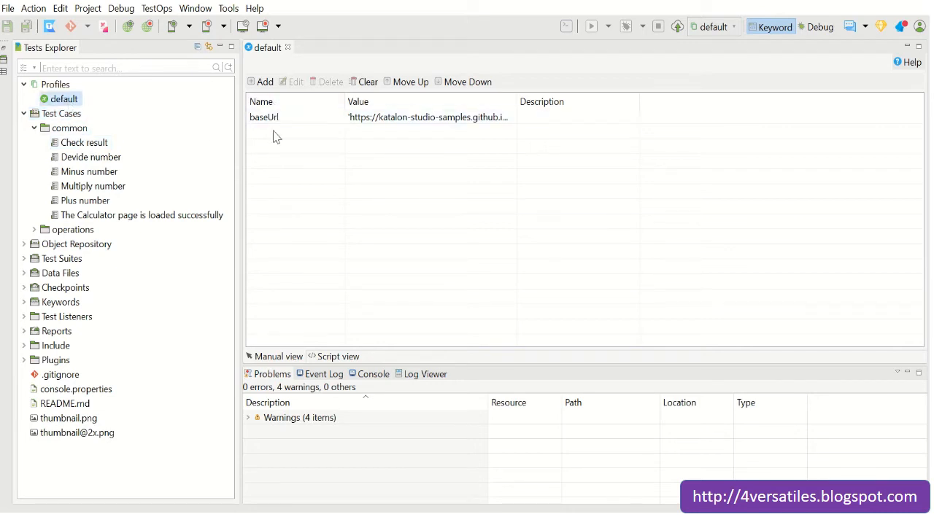
click(56, 84)
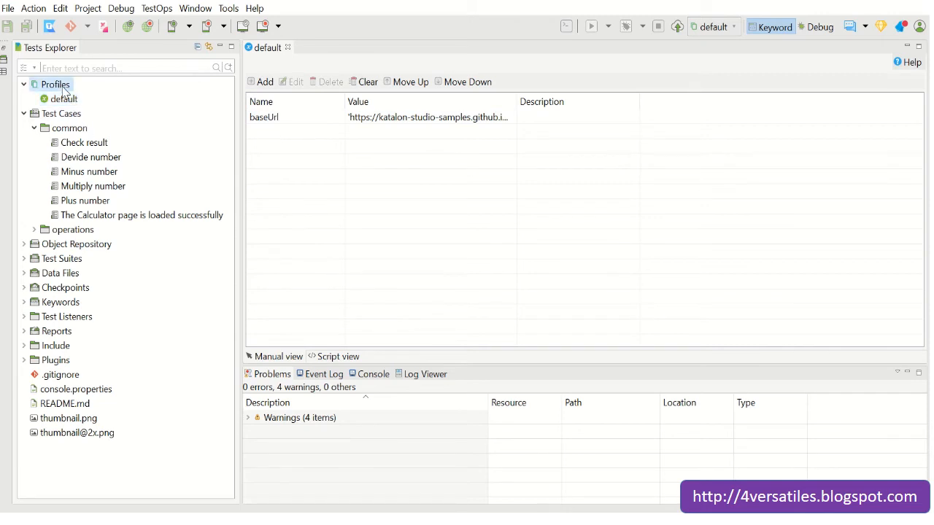
right_click(63, 87)
mouse_move(117, 92)
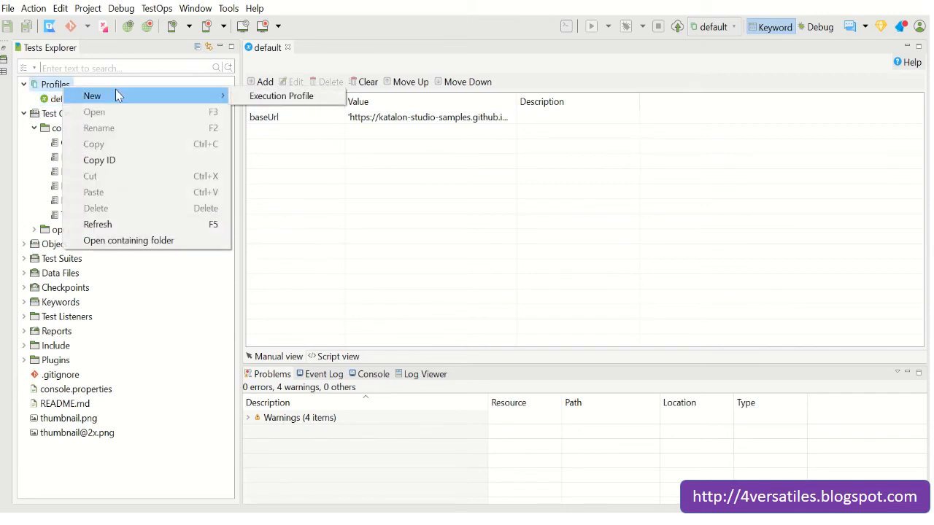
click(292, 96)
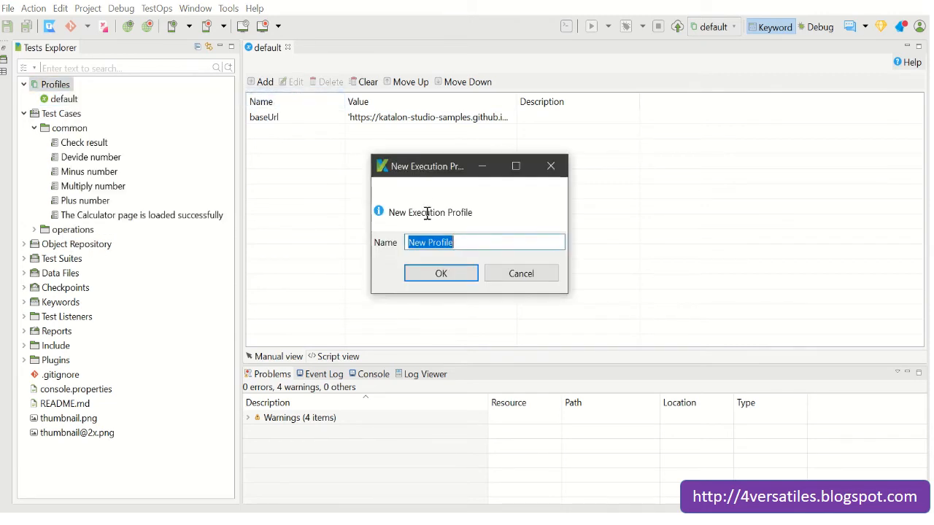
text(U)
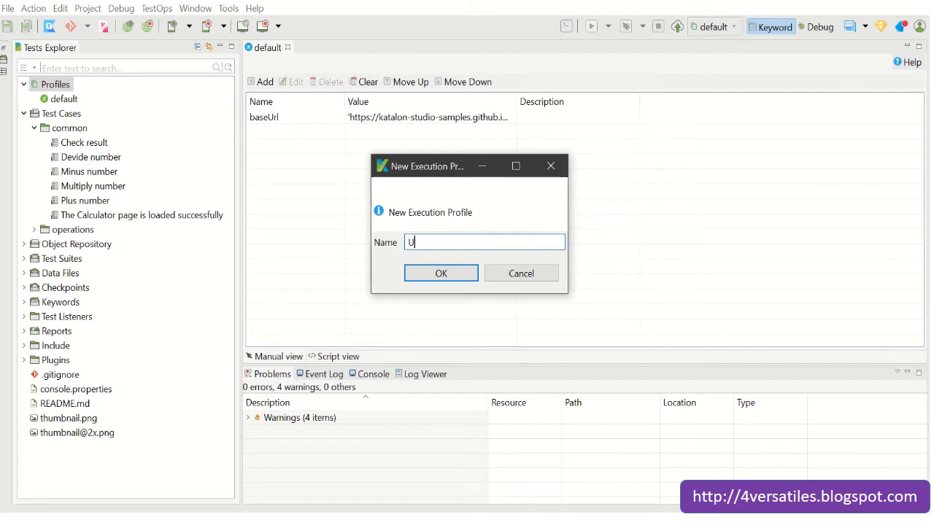
text(TAT)
key(BackSpace)
key(BackSpace)
key(BackSpace)
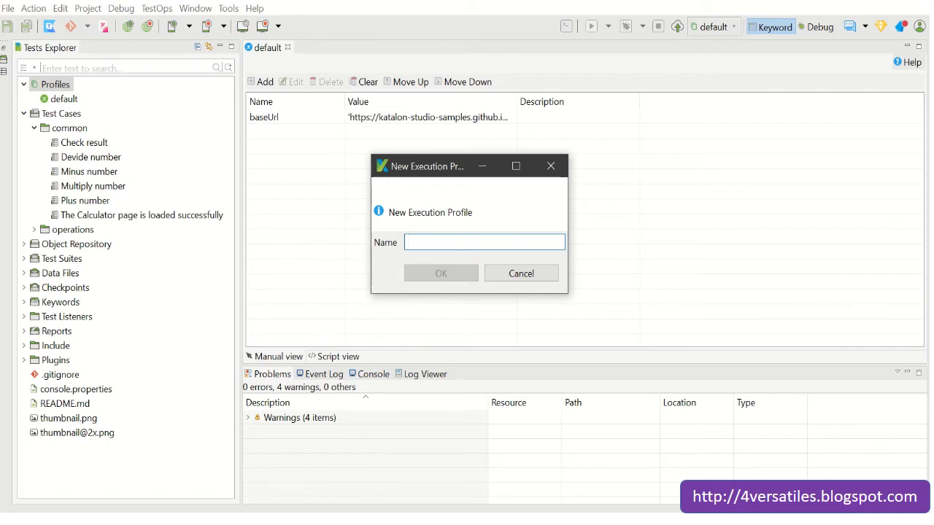
text(Integra)
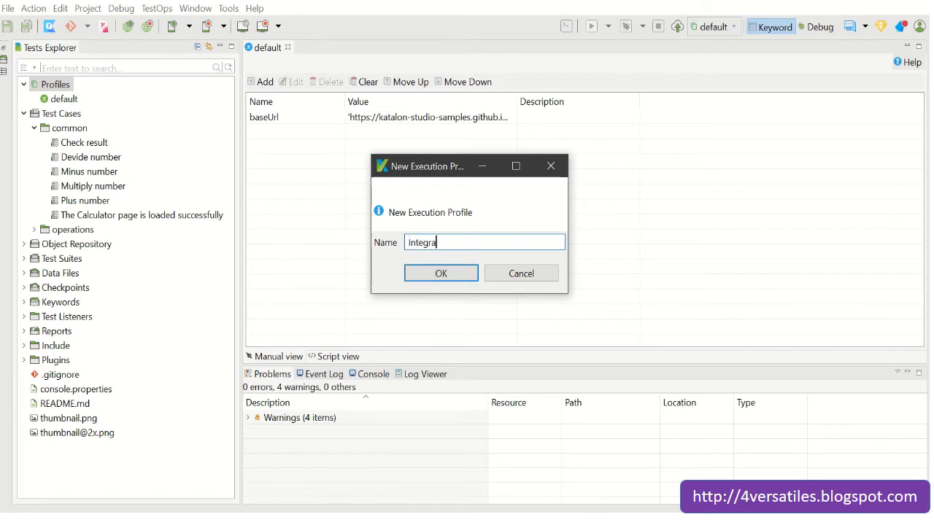
text(tion)
click(435, 278)
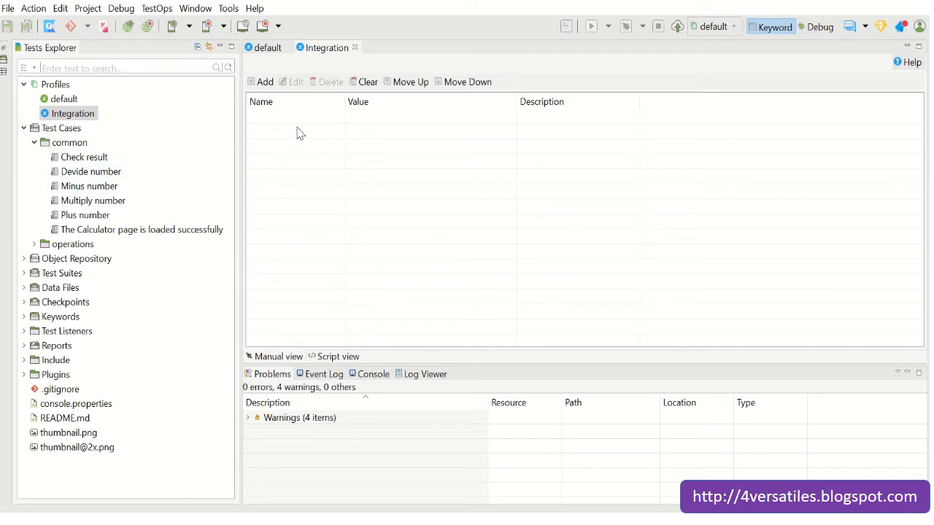
Add a String variable named url with the value google1.com to the Integration profile
click(265, 82)
text(ur)
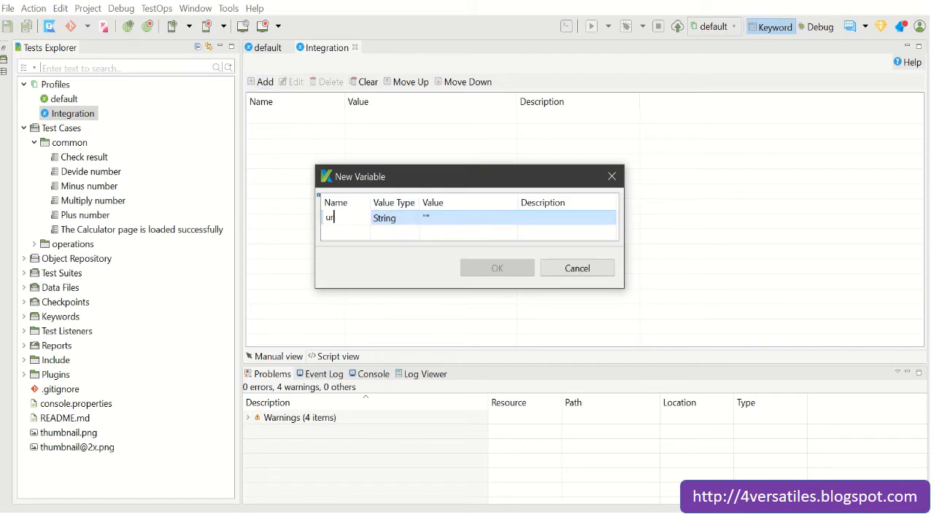
text(l)
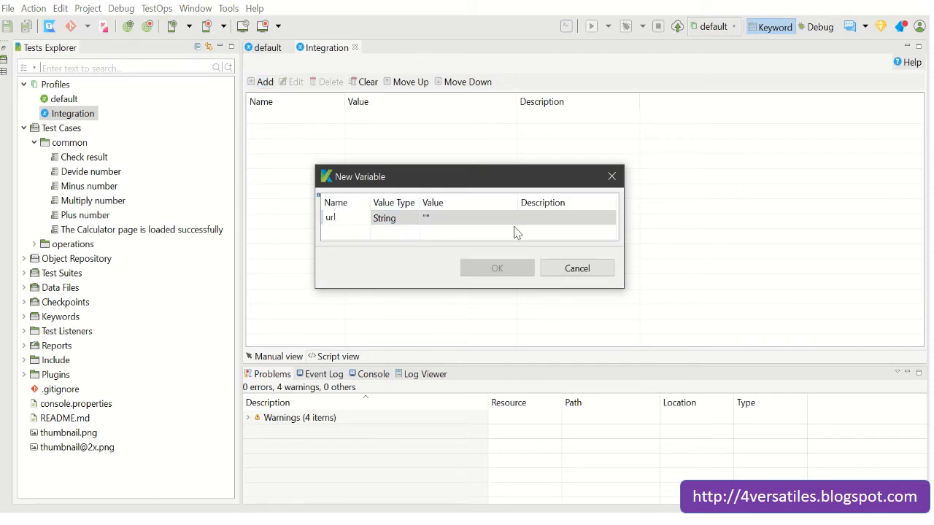
click(502, 216)
text(go)
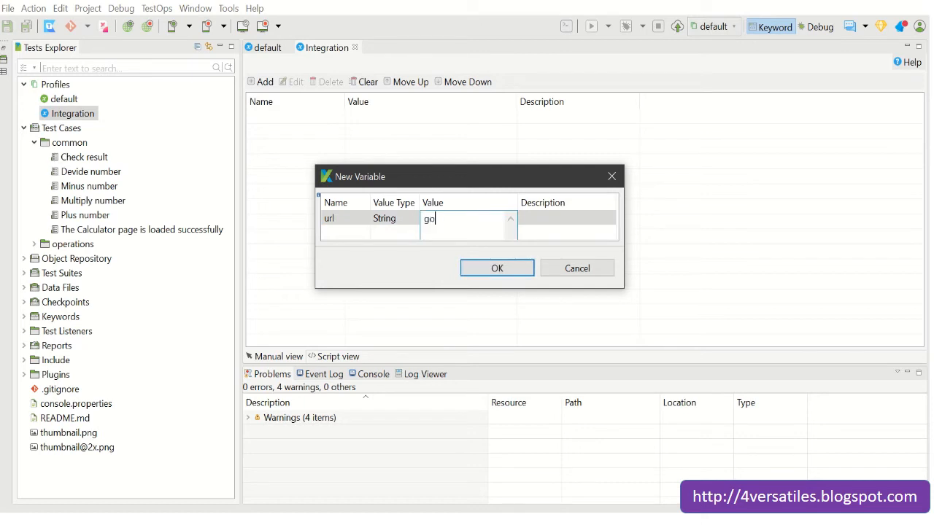
text(ogle.com)
click(453, 218)
key(BackSpace)
text(1)
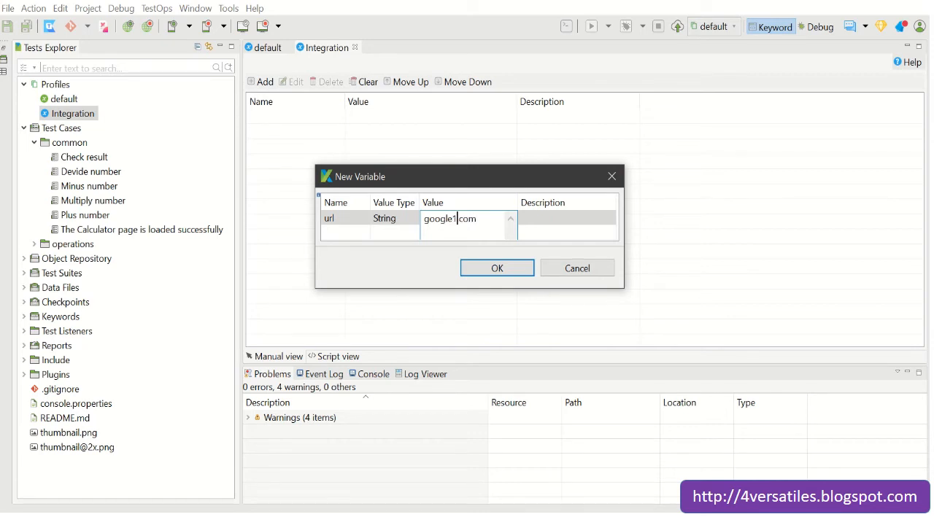
click(501, 267)
Rename the baseUrl variable in the default profile to url
double_click(64, 98)
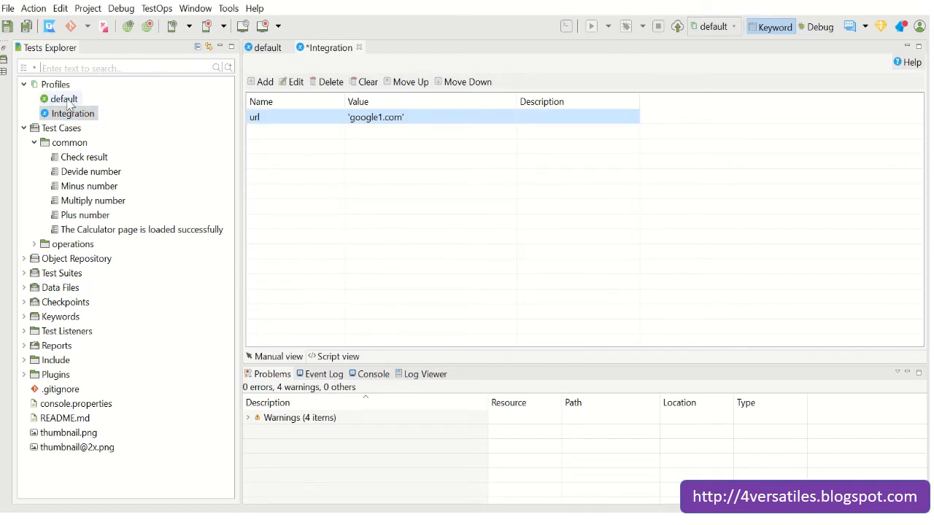
click(289, 126)
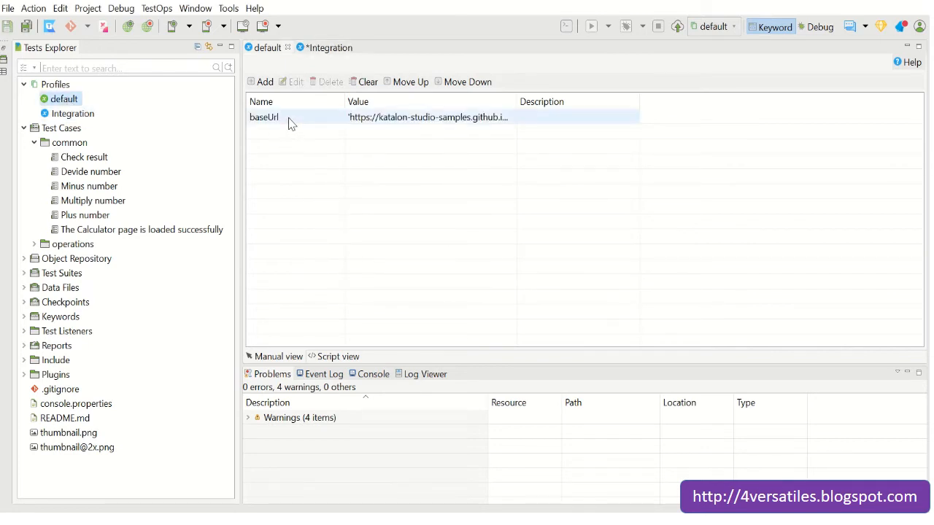
double_click(279, 124)
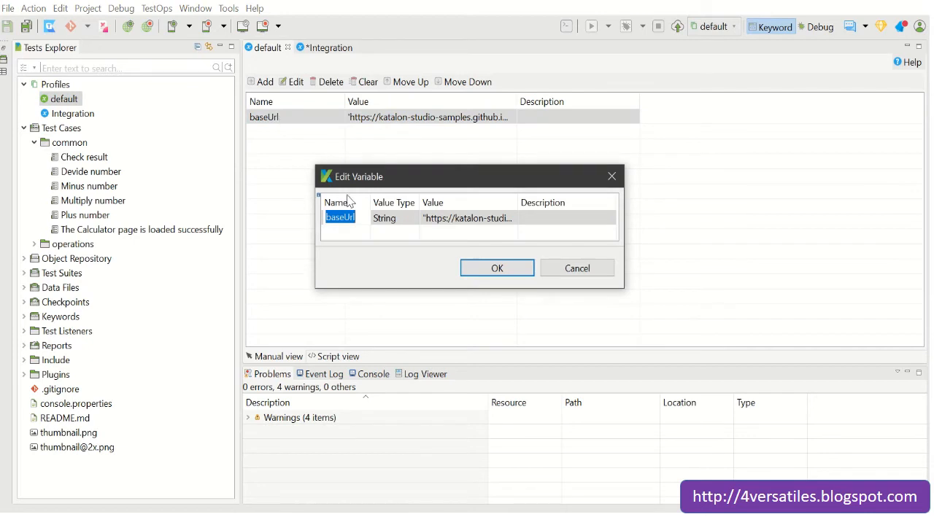
text(url)
click(496, 267)
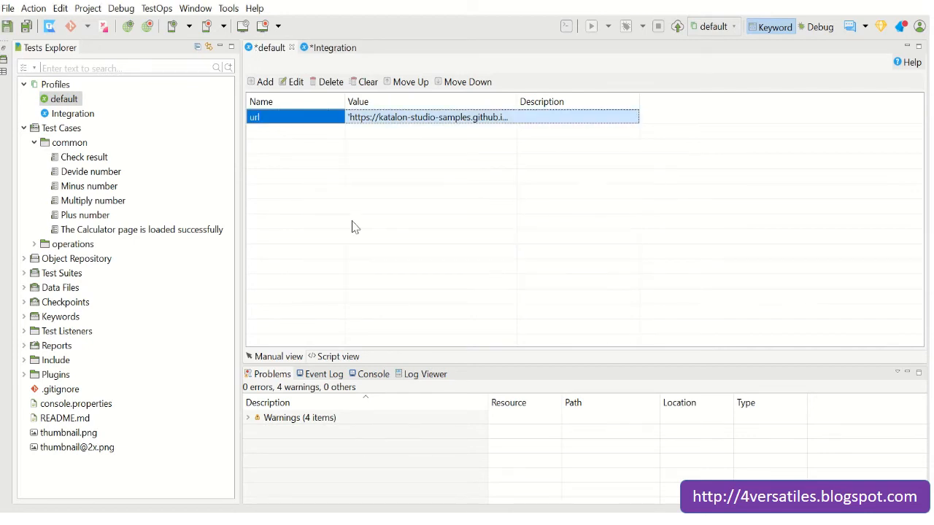
Compare the url variable in the default and Integration profiles, and check which execution profiles can be selected for a run
click(71, 102)
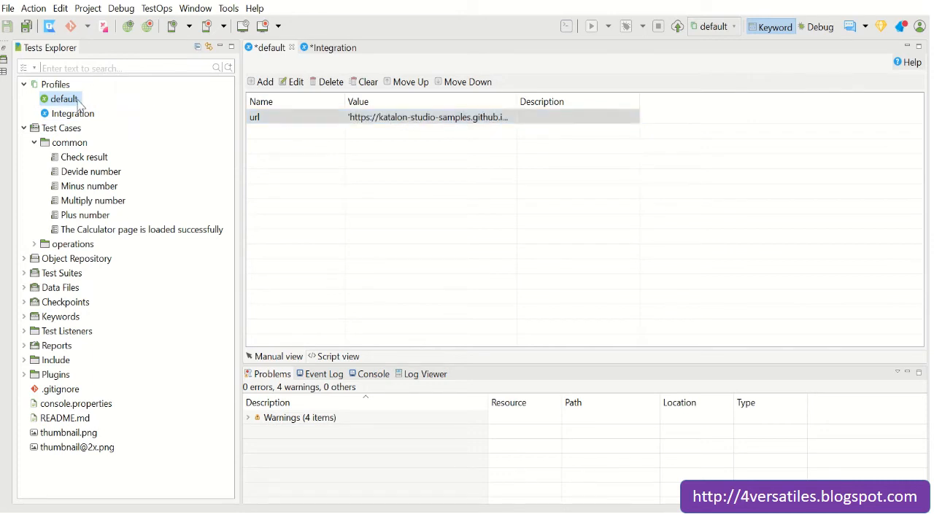
click(336, 51)
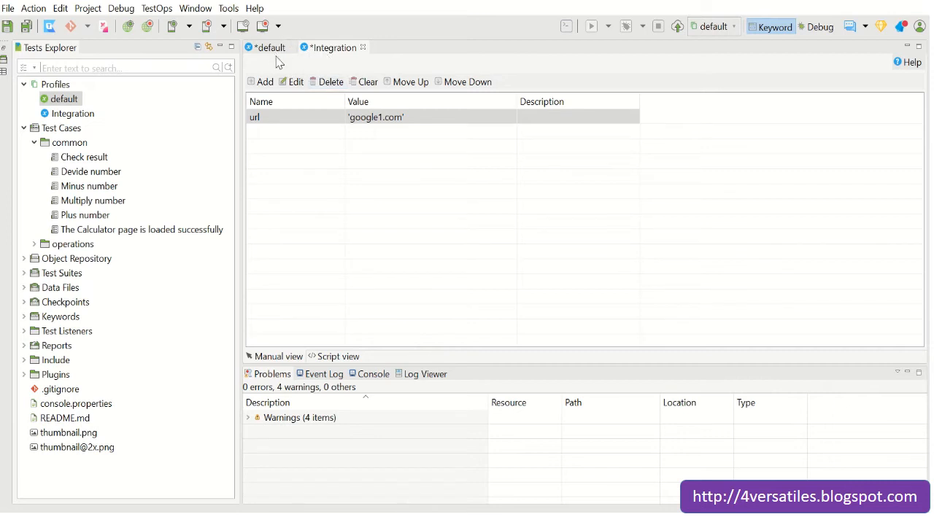
click(85, 162)
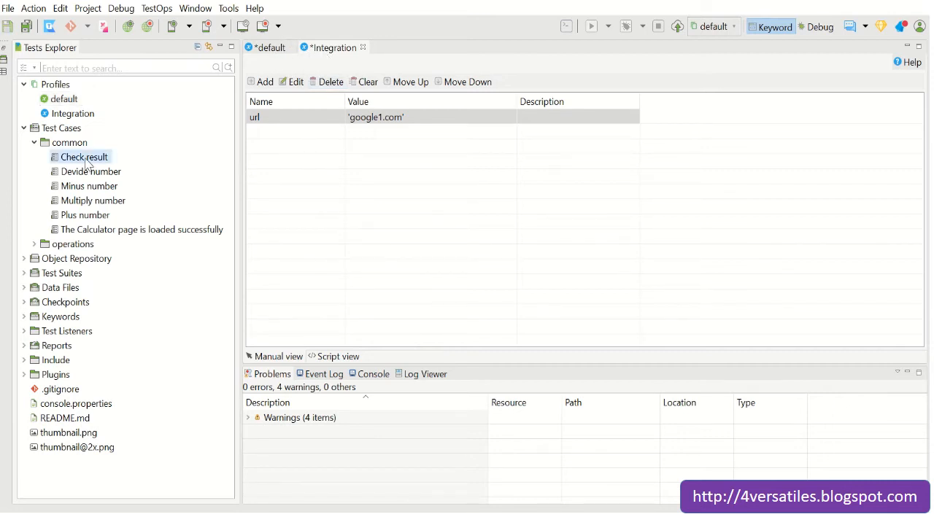
click(732, 27)
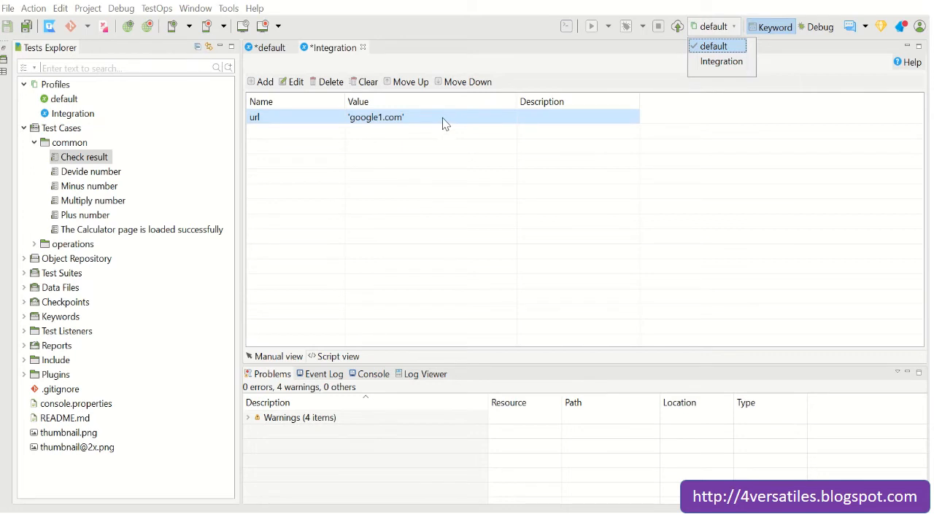
click(273, 54)
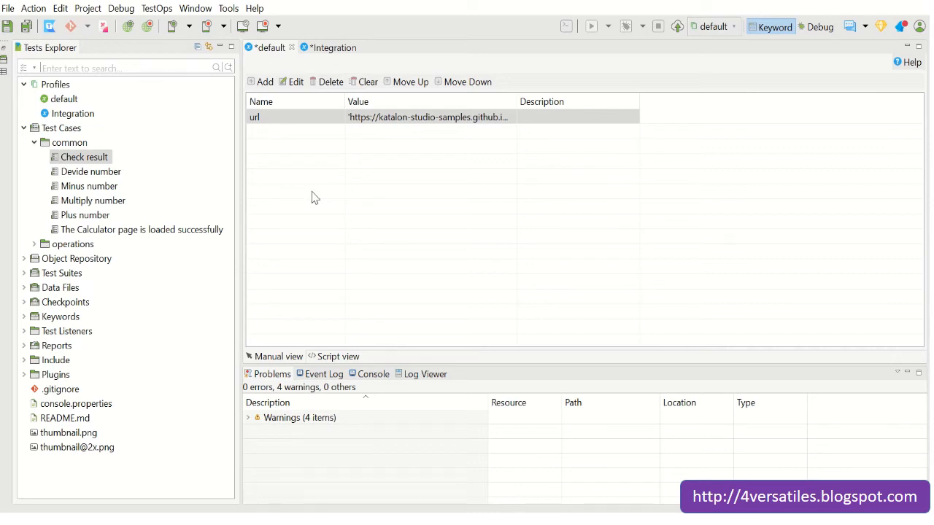
click(330, 49)
click(273, 48)
click(76, 159)
click(45, 87)
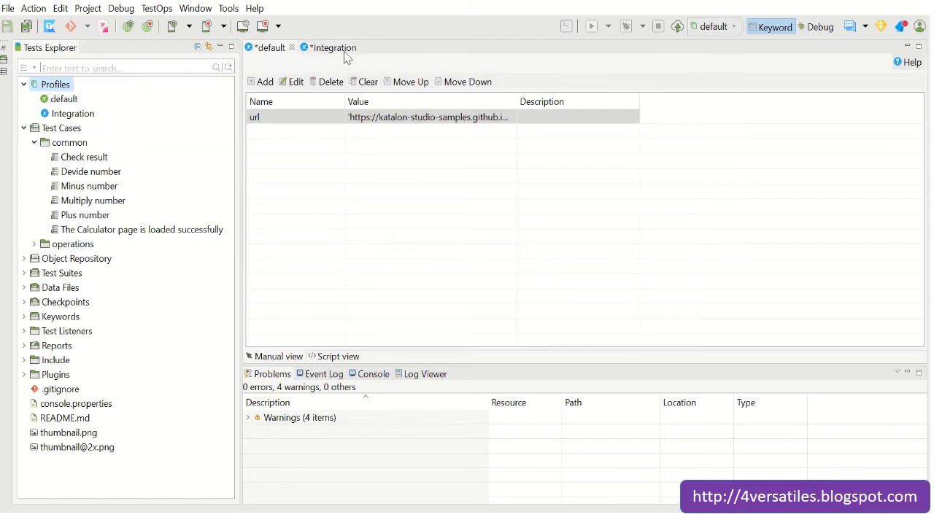
Close the default and Integration profiles, saving the changes to both
click(291, 48)
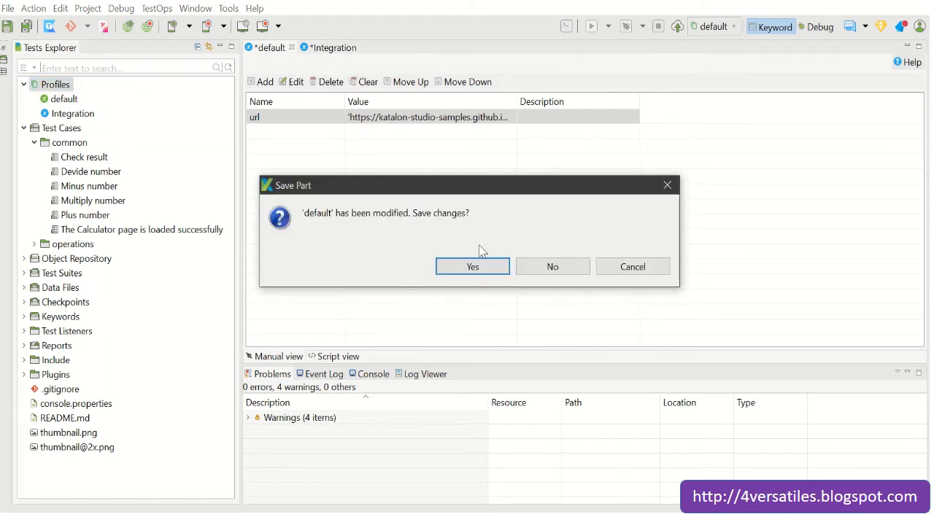
click(483, 269)
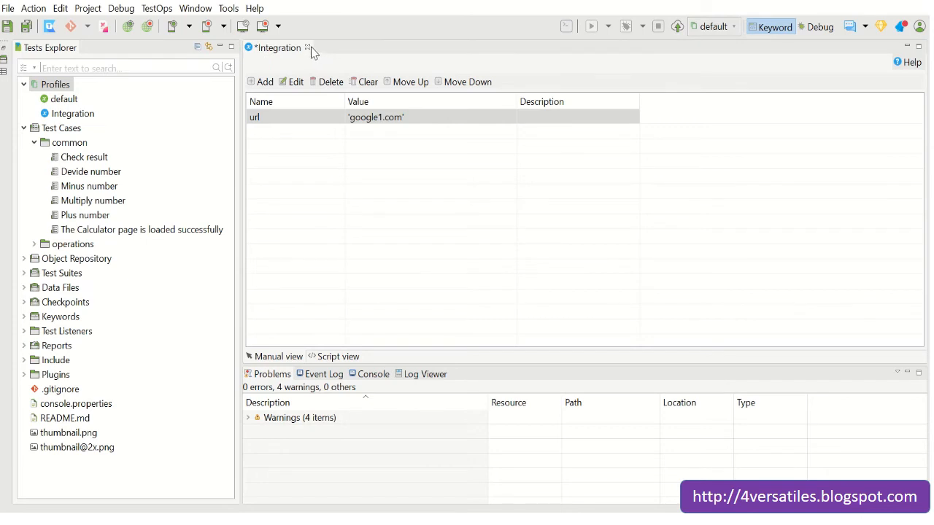
click(307, 47)
click(473, 267)
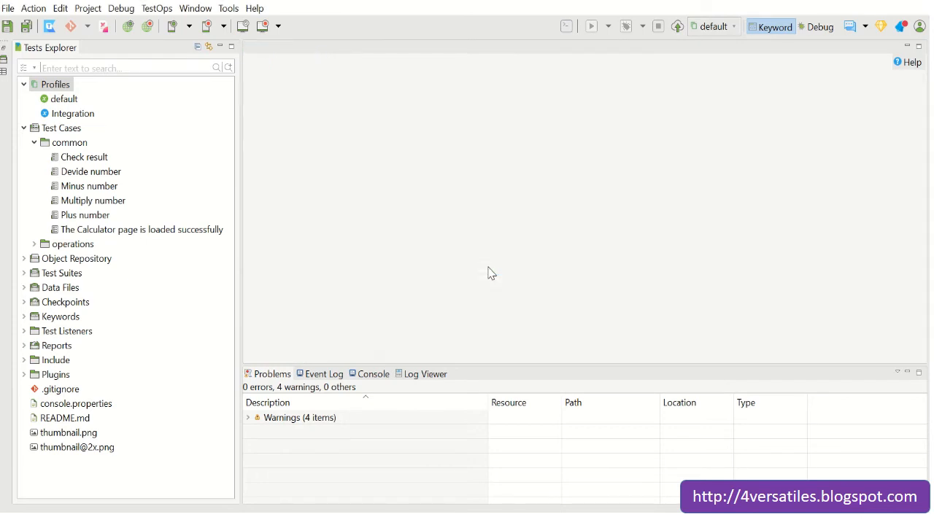
Collapse Profiles and the common folder in the project tree, and select Test Cases
click(24, 85)
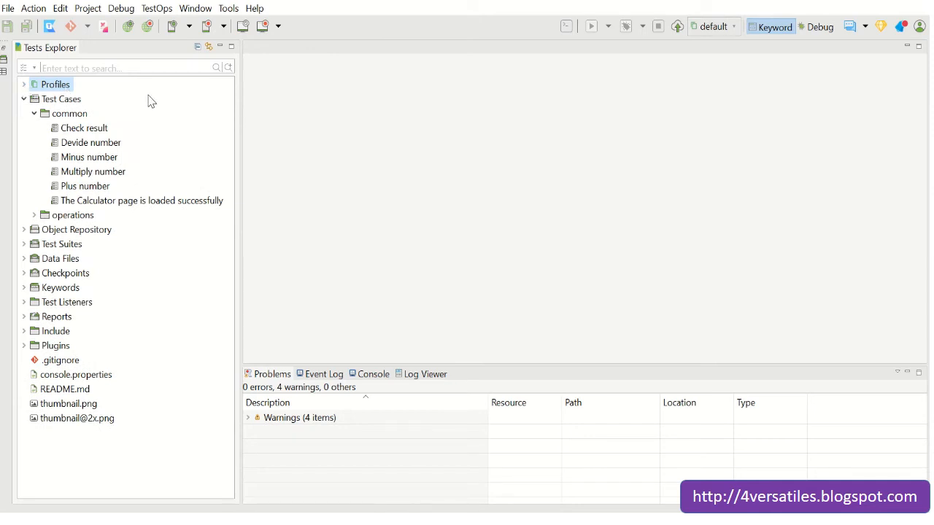
click(33, 114)
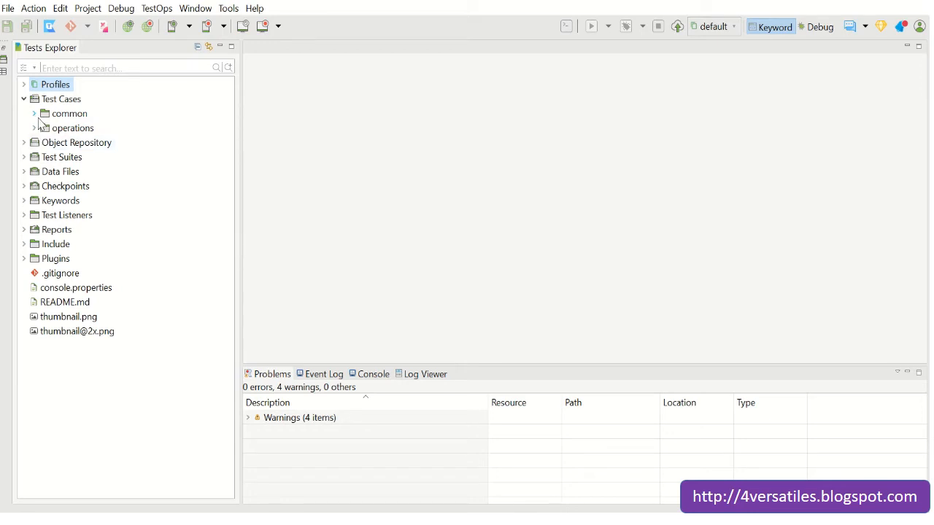
click(75, 102)
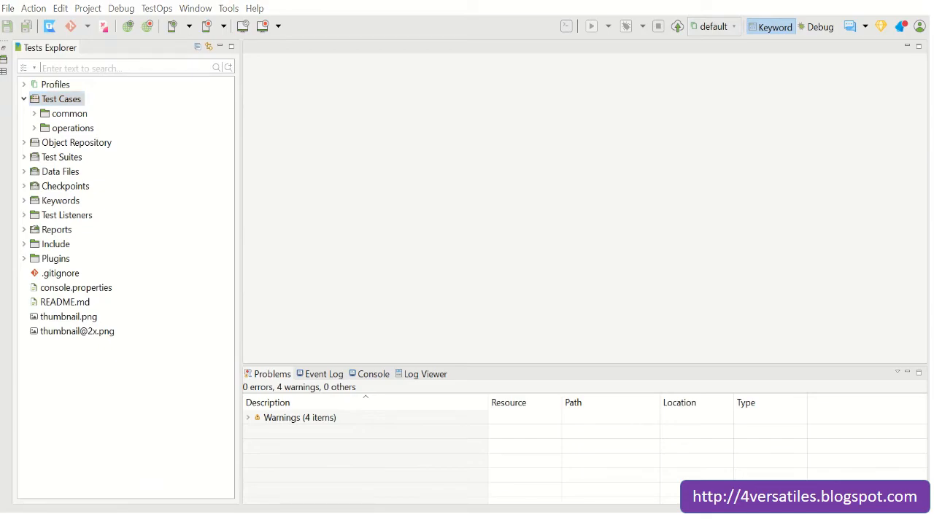
Switch to the Katalon Studio blog page in the browser, review its feature table, and return to Katalon Studio
click(155, 520)
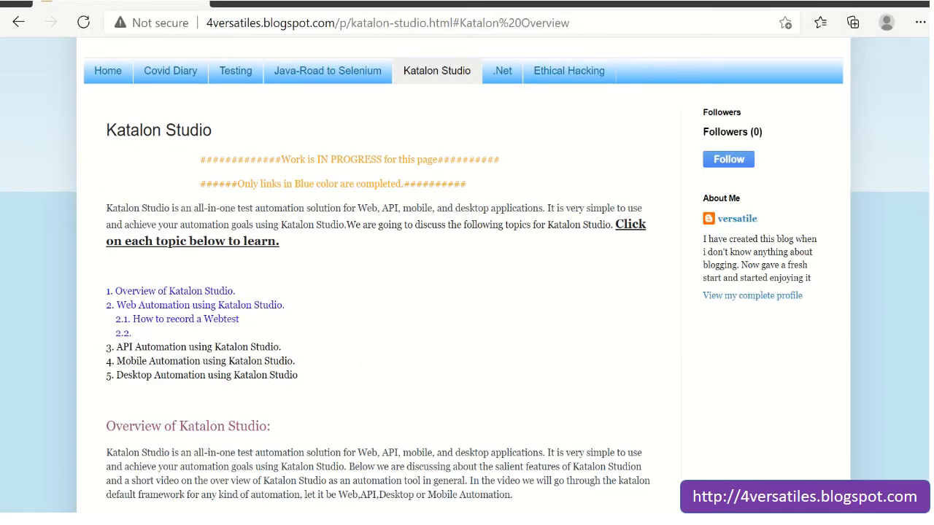
scroll(383, 275, down, 10)
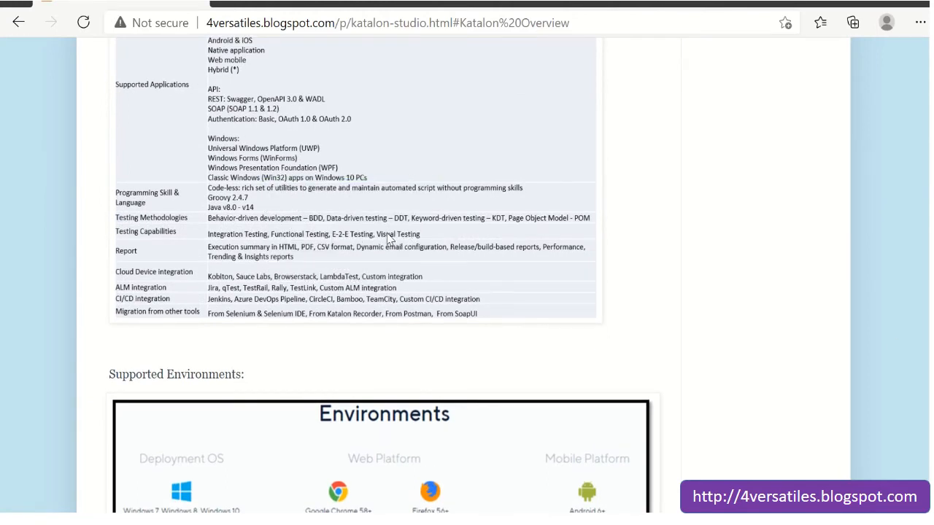
key(alt+Tab)
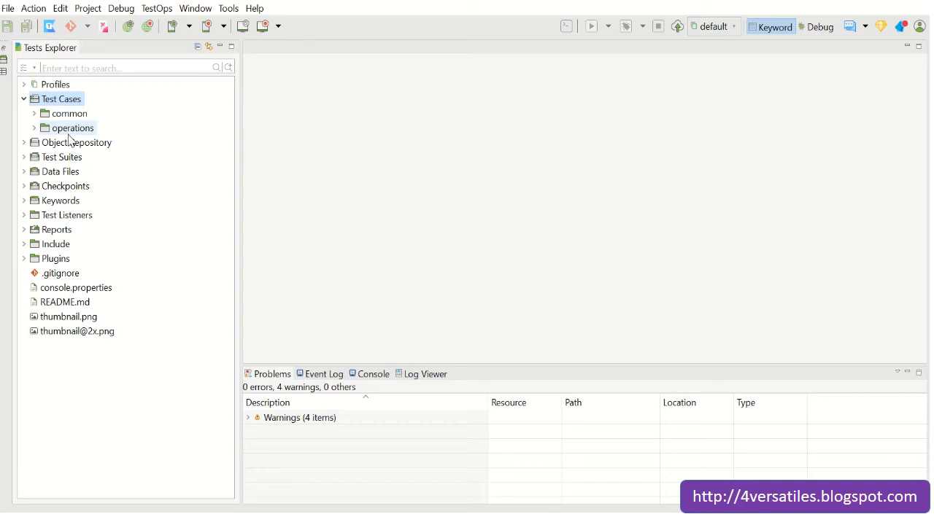
Collapse Test Cases and examine the calculator test objects in the Object Repository's Page_React Calculator folder
click(24, 100)
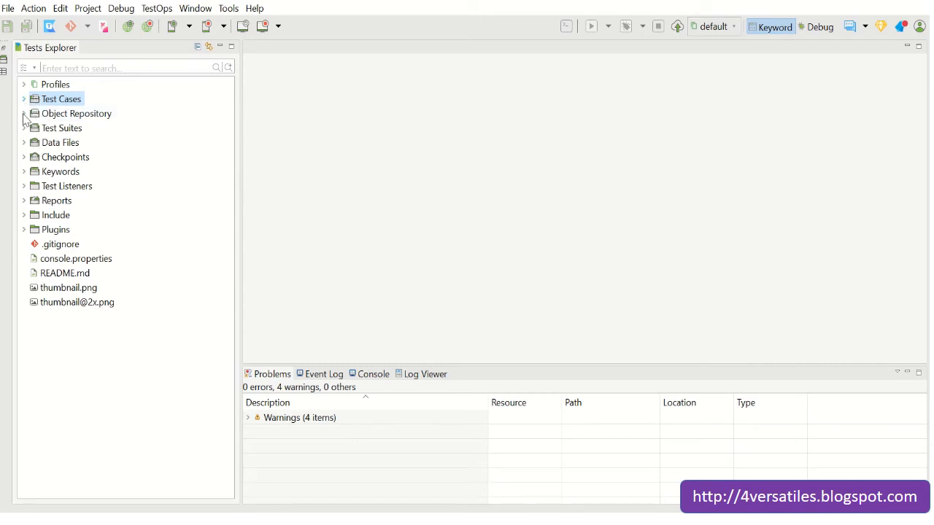
click(24, 115)
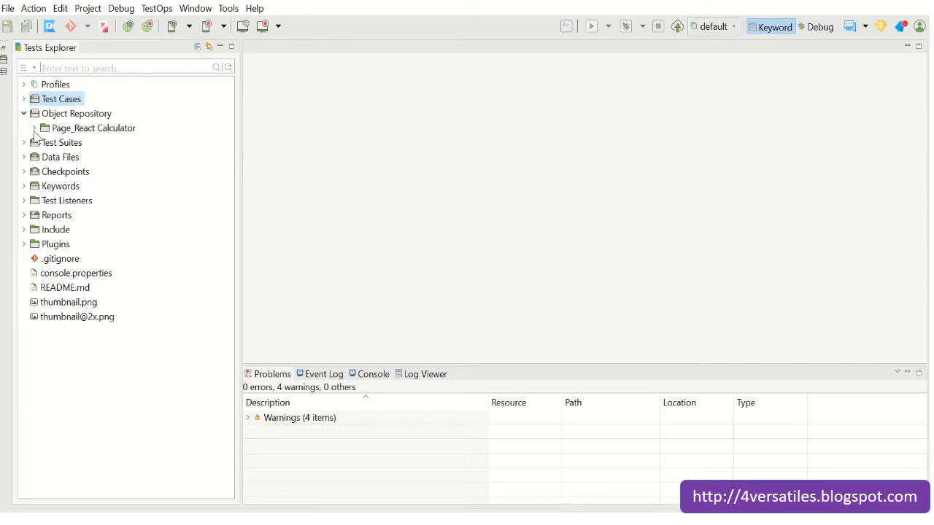
click(34, 129)
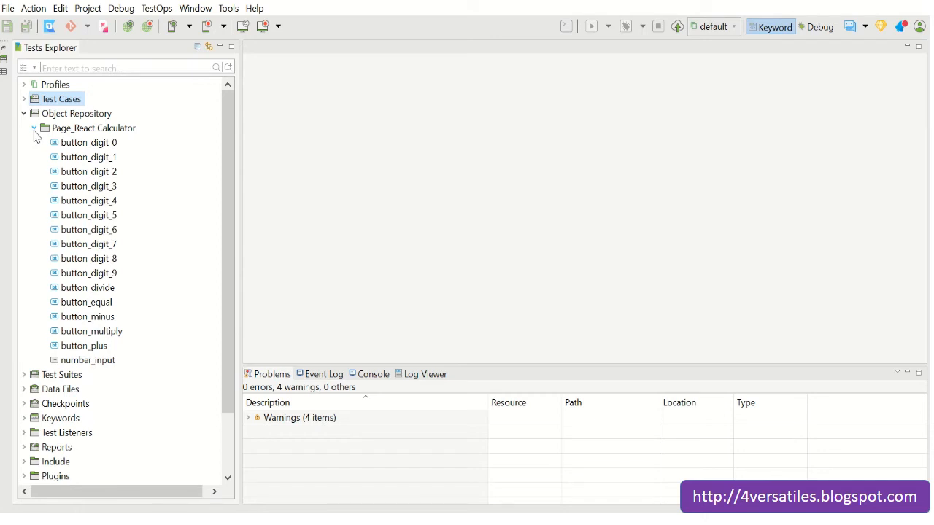
click(79, 146)
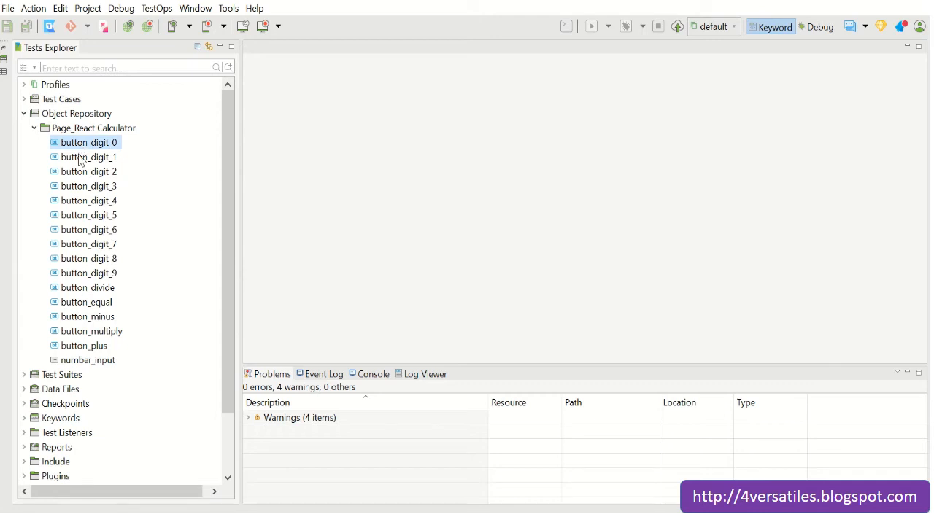
click(84, 203)
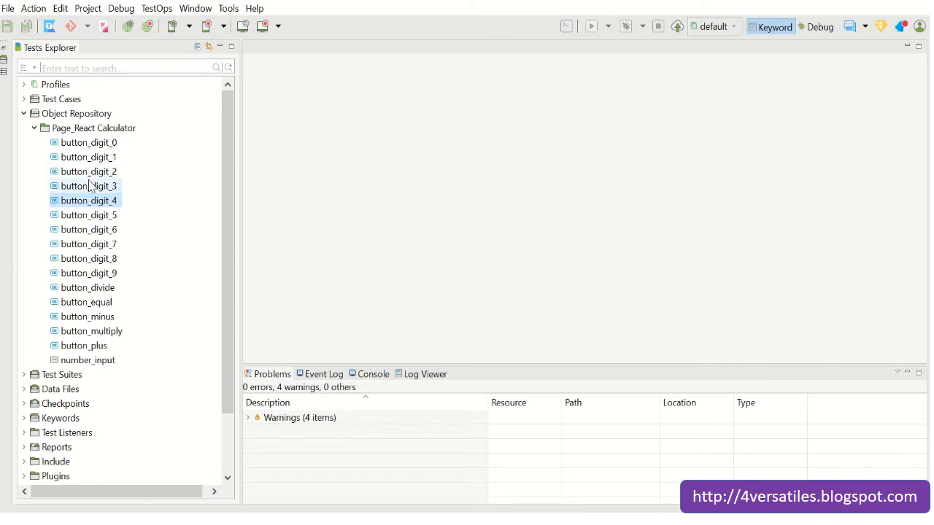
click(34, 127)
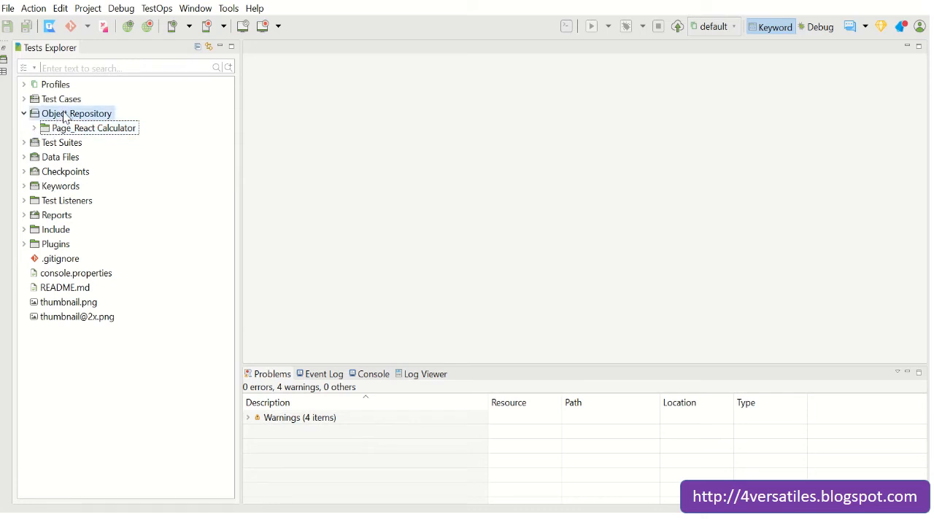
Check which item types can be created in the Object Repository, and collapse the Object Repository and Test Cases
right_click(64, 117)
mouse_move(153, 138)
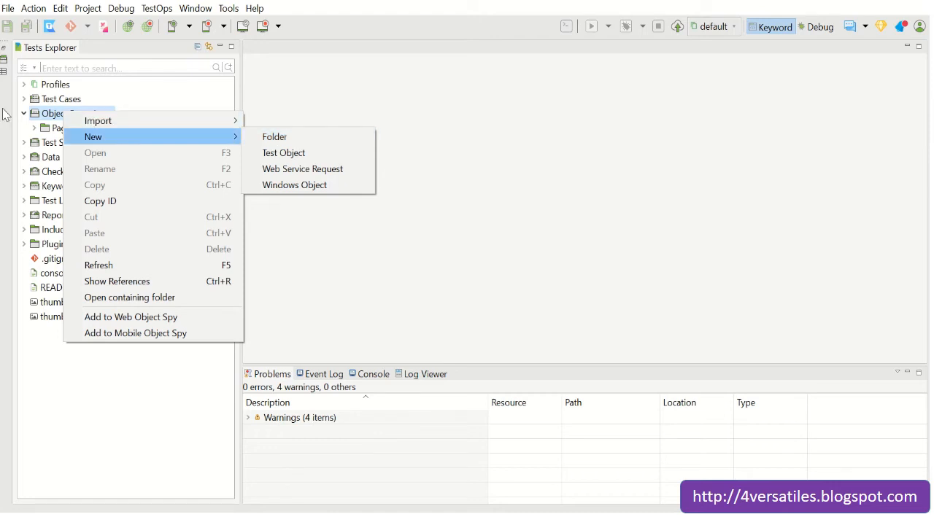
click(56, 120)
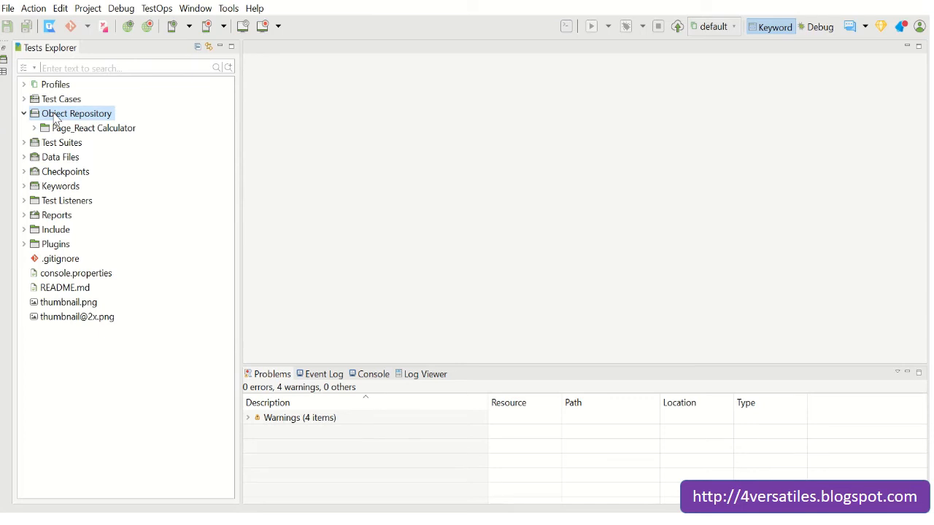
click(65, 131)
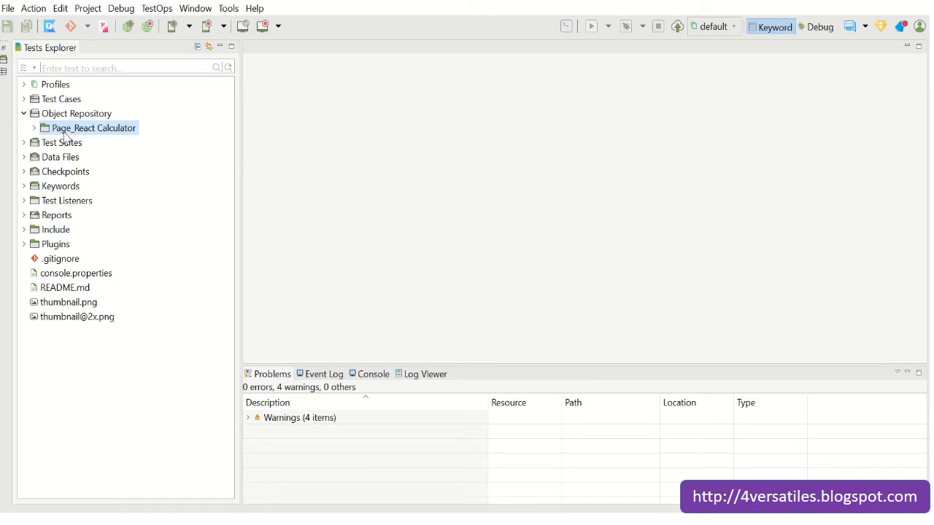
click(25, 100)
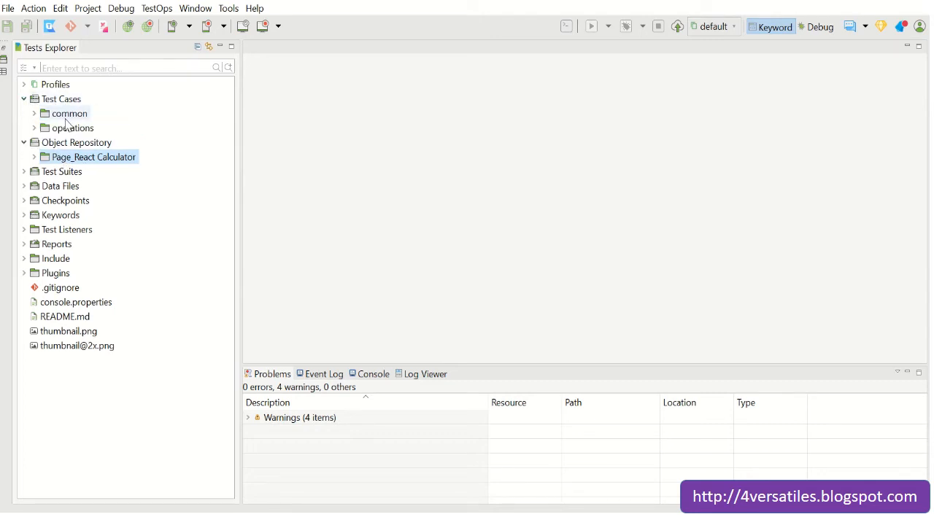
click(24, 99)
click(24, 114)
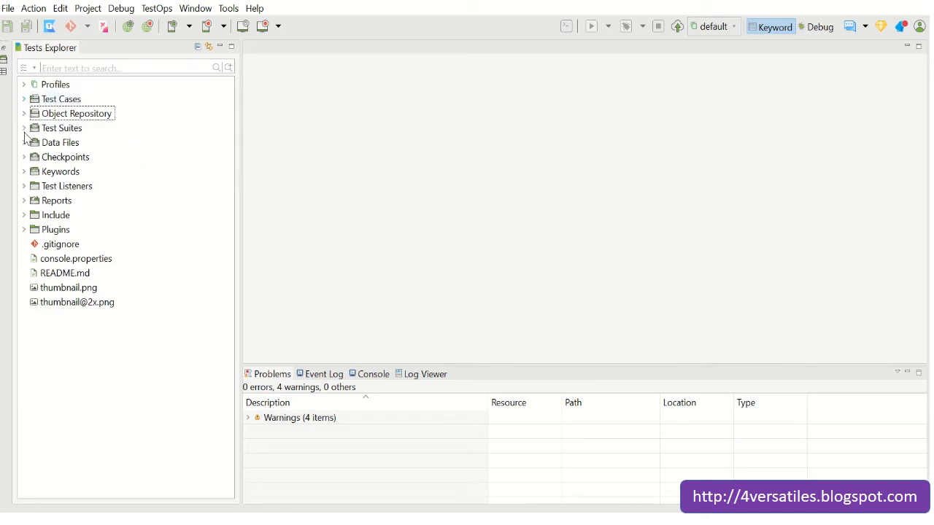
Check which item types can be created under Test Suites, and open the Verify Operations suite
click(39, 132)
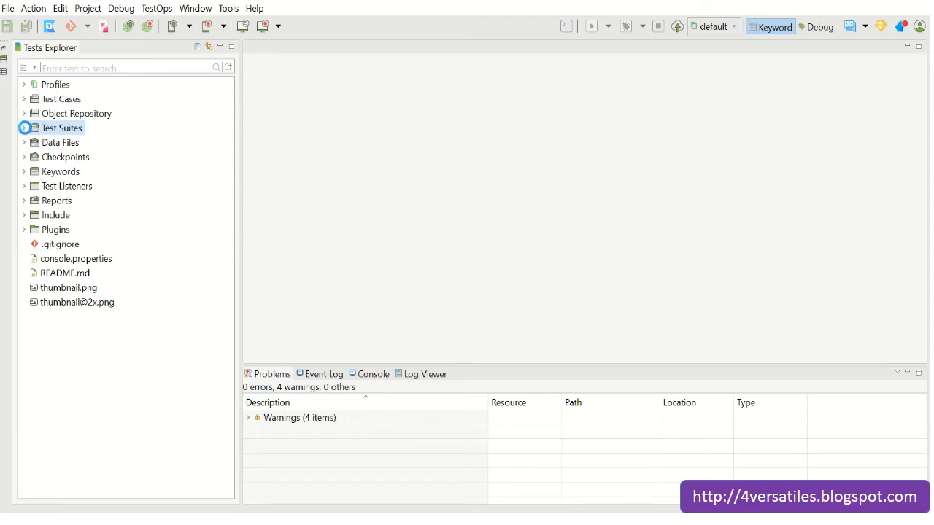
click(24, 129)
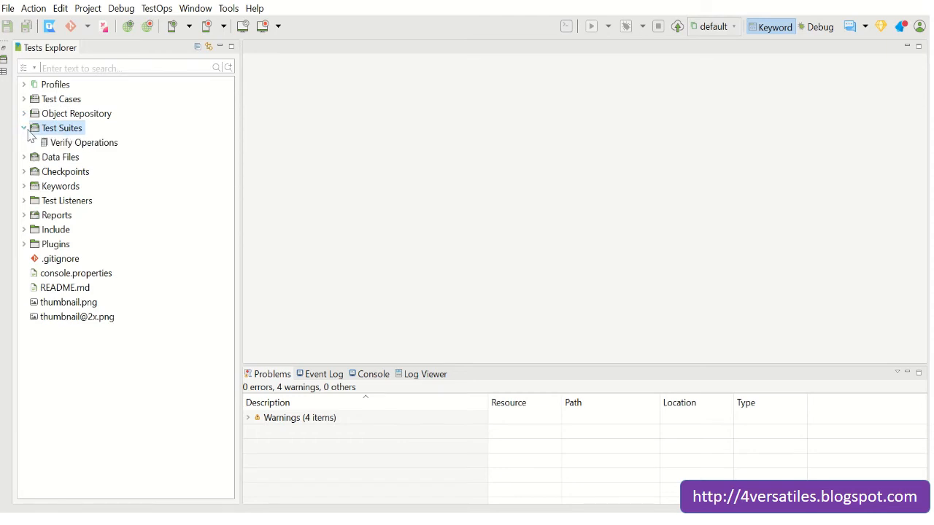
right_click(69, 132)
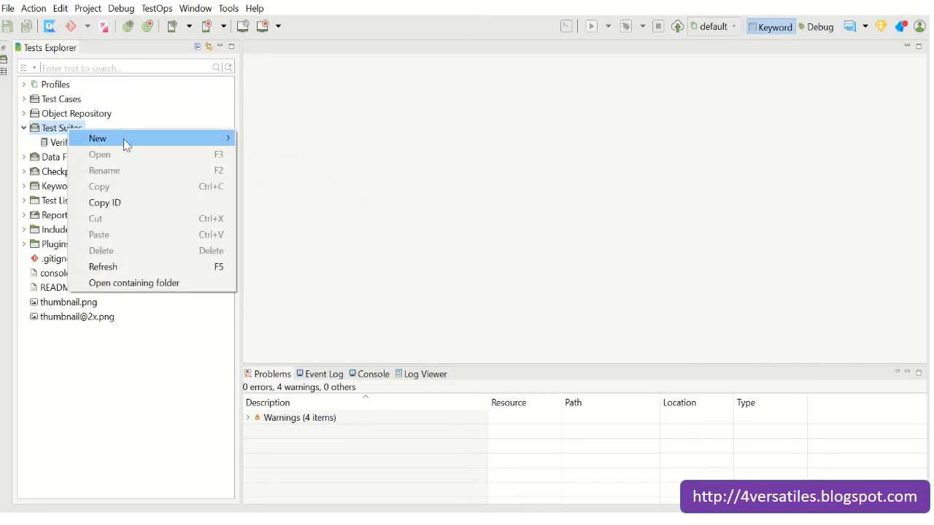
mouse_move(124, 138)
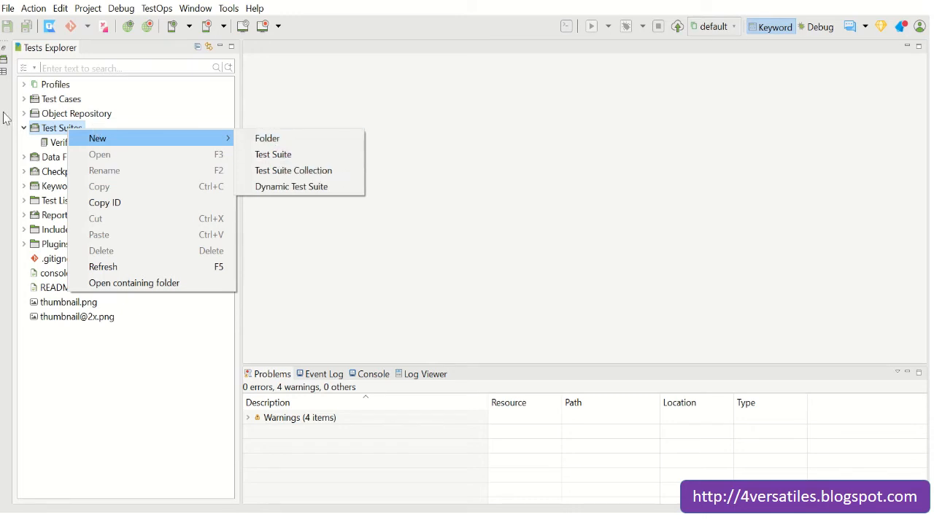
click(55, 131)
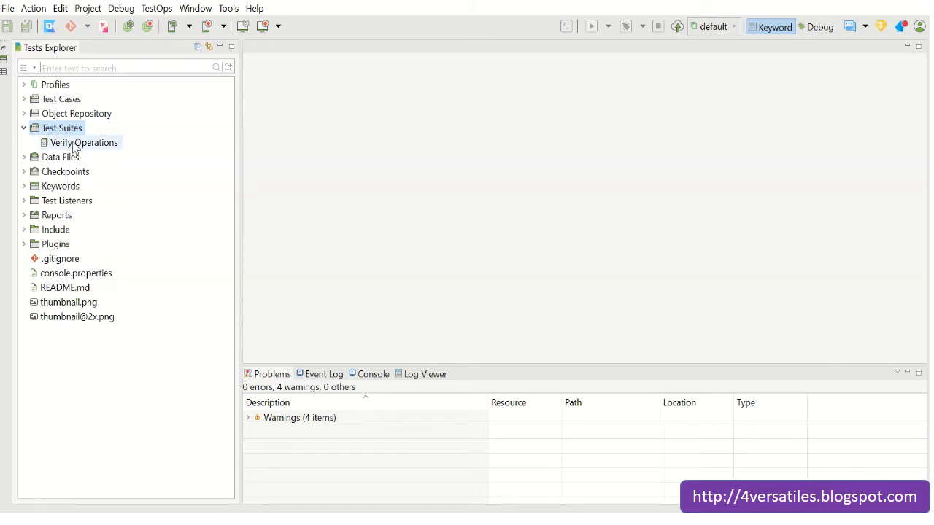
double_click(91, 145)
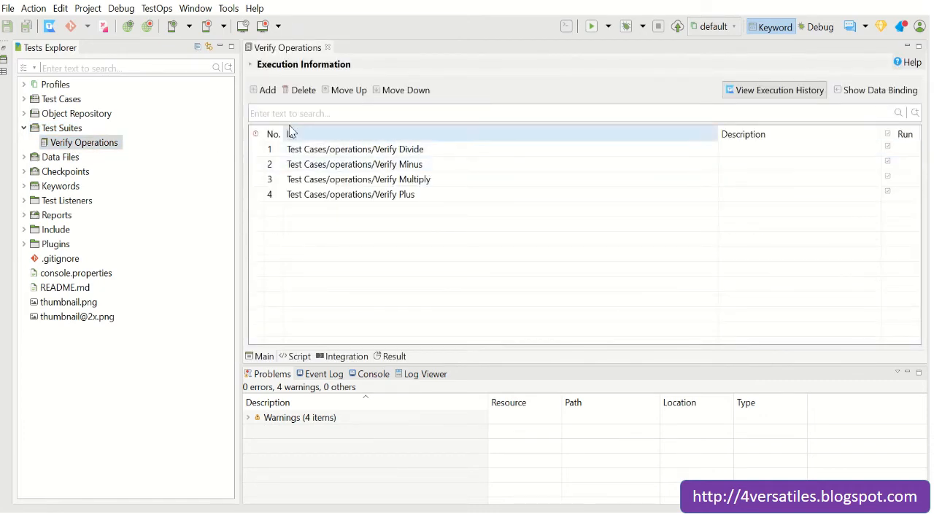
Try to add the common and operations test case folders to the Verify Operations suite
click(24, 100)
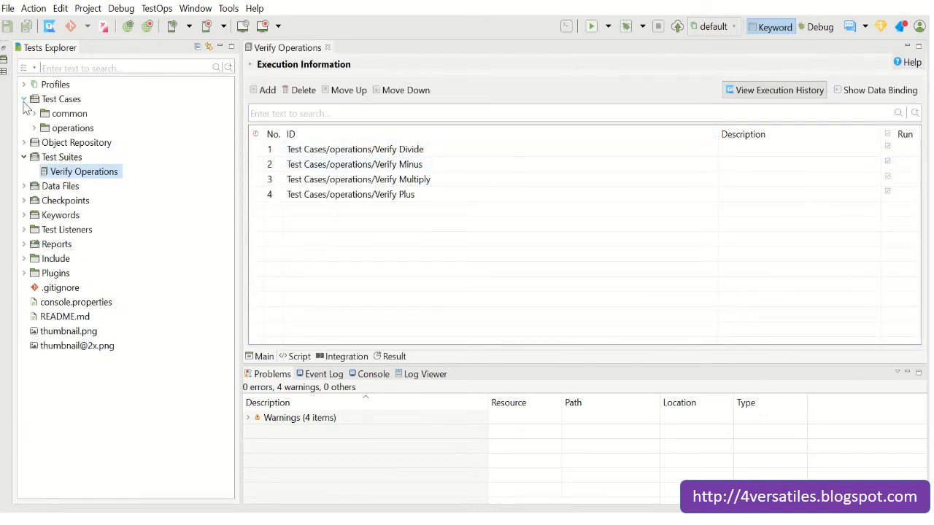
click(73, 116)
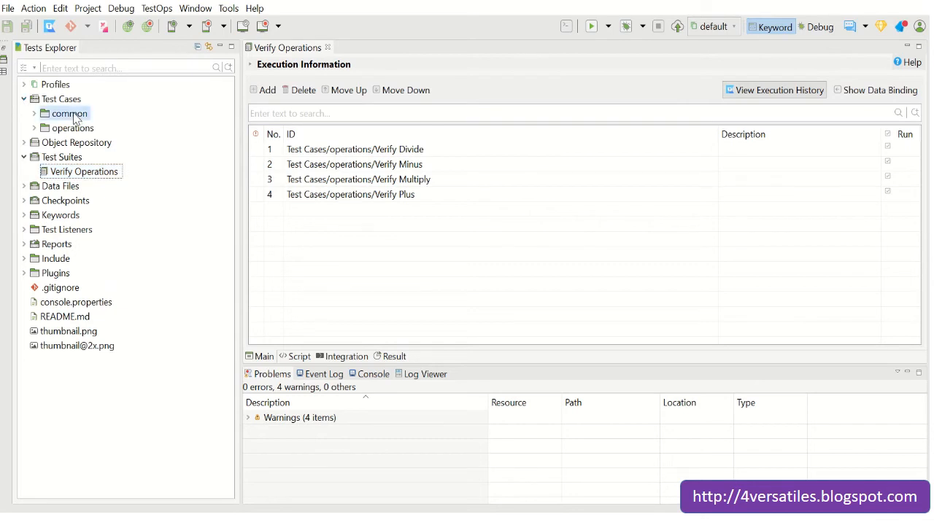
drag(75, 119, 103, 109)
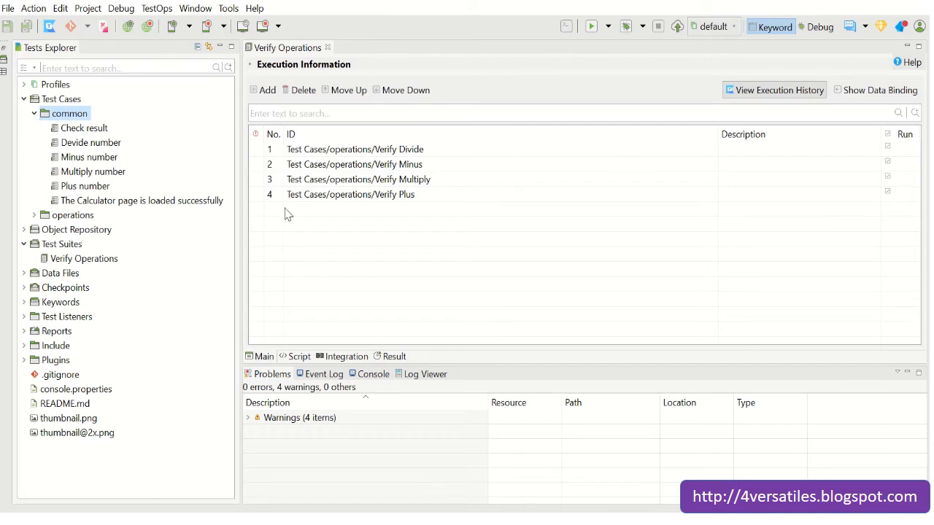
click(33, 114)
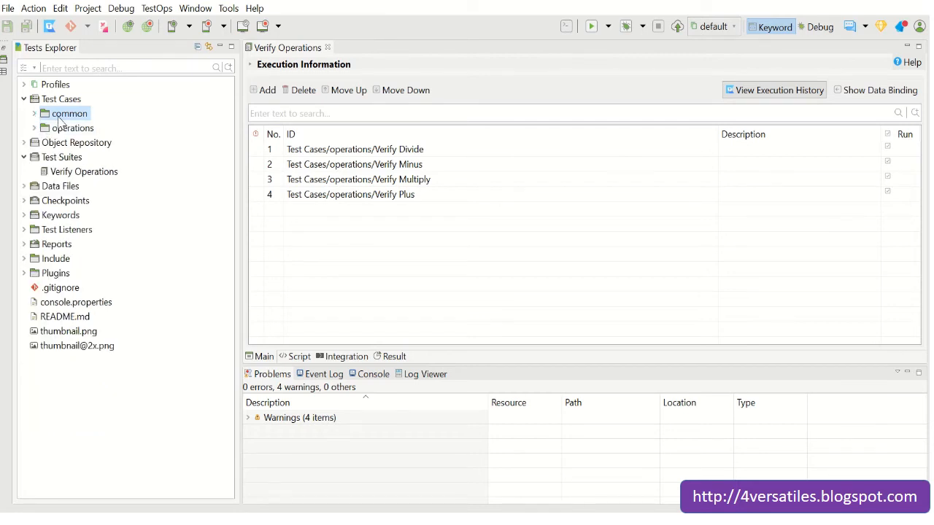
ctrl+click(64, 128)
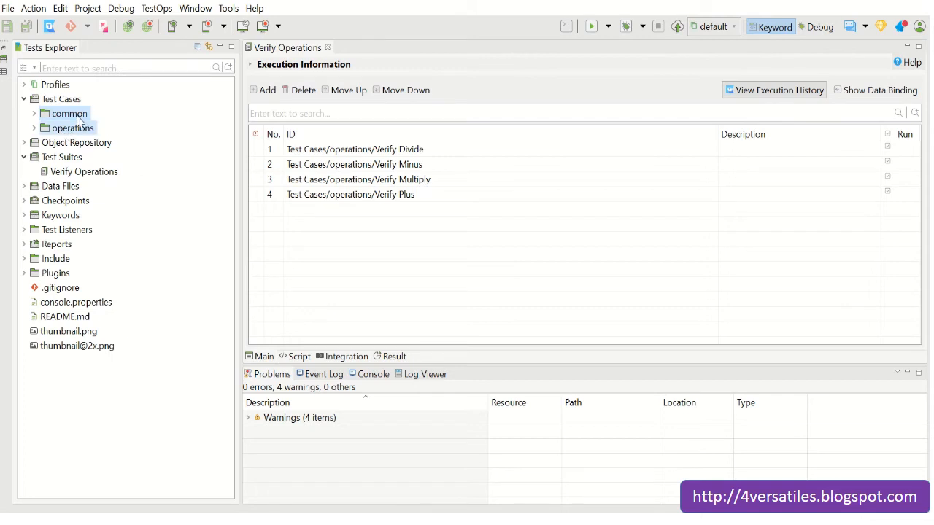
drag(78, 120, 156, 129)
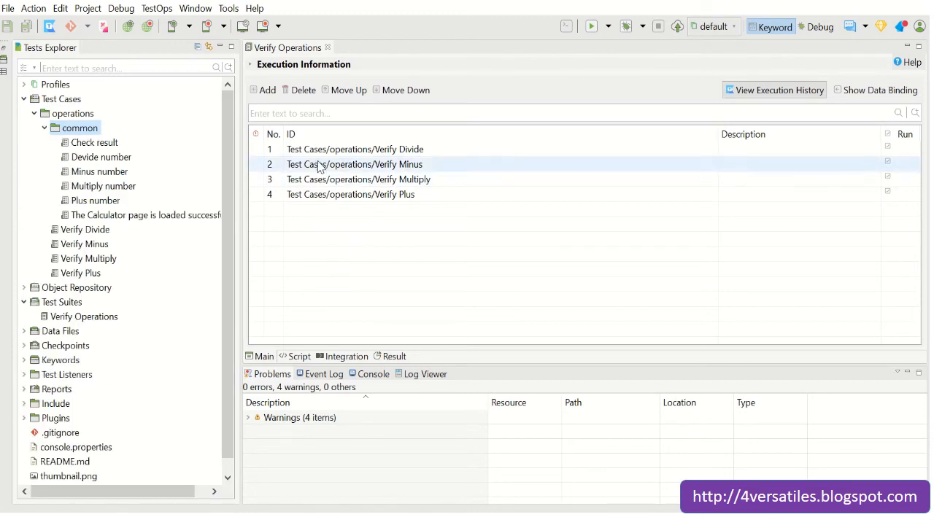
Move the common folder out of operations back directly under Test Cases, and collapse both folders
click(44, 129)
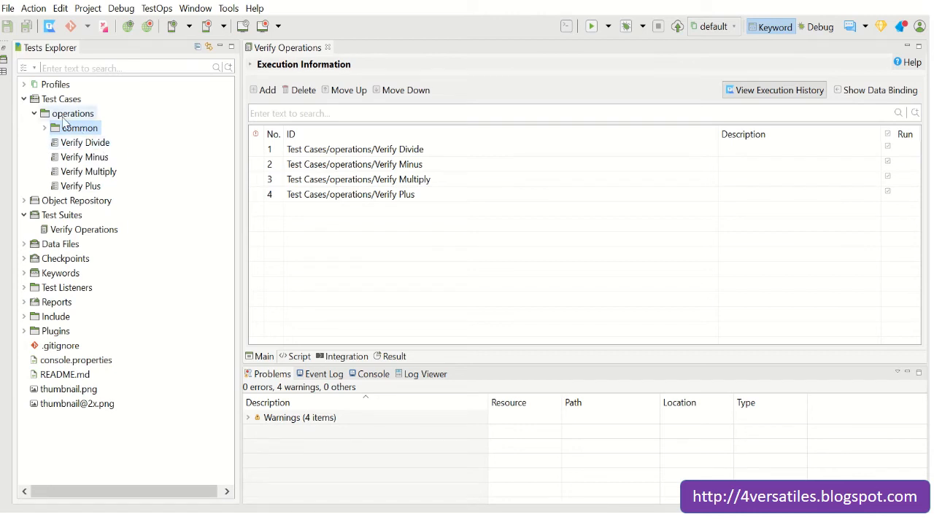
click(46, 129)
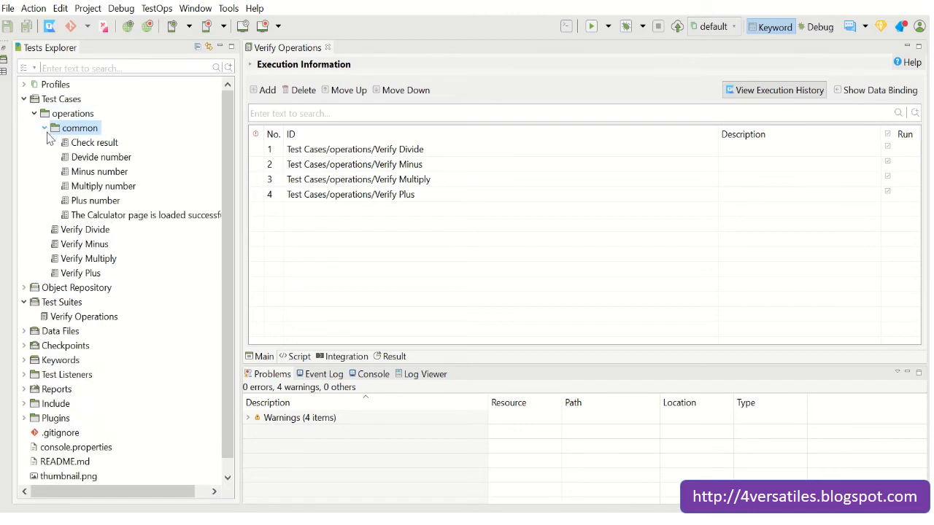
click(44, 130)
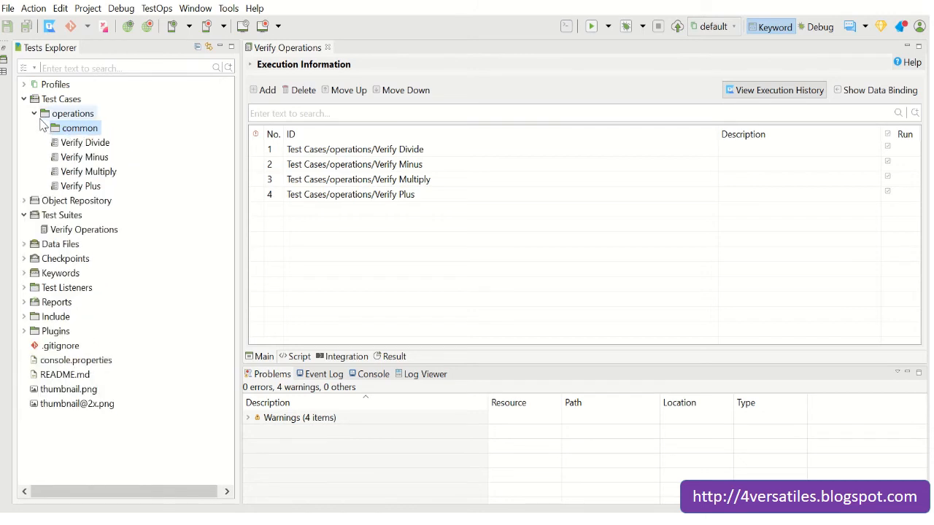
click(34, 116)
click(34, 115)
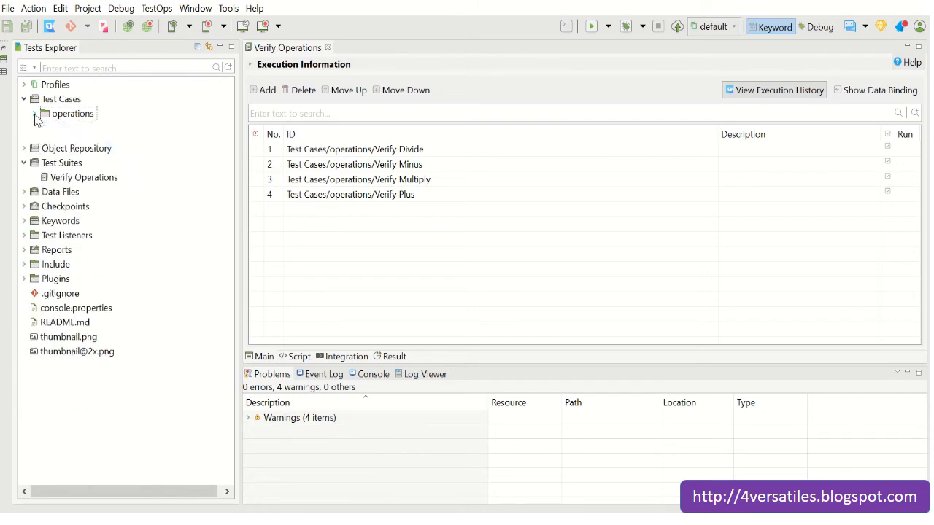
click(80, 129)
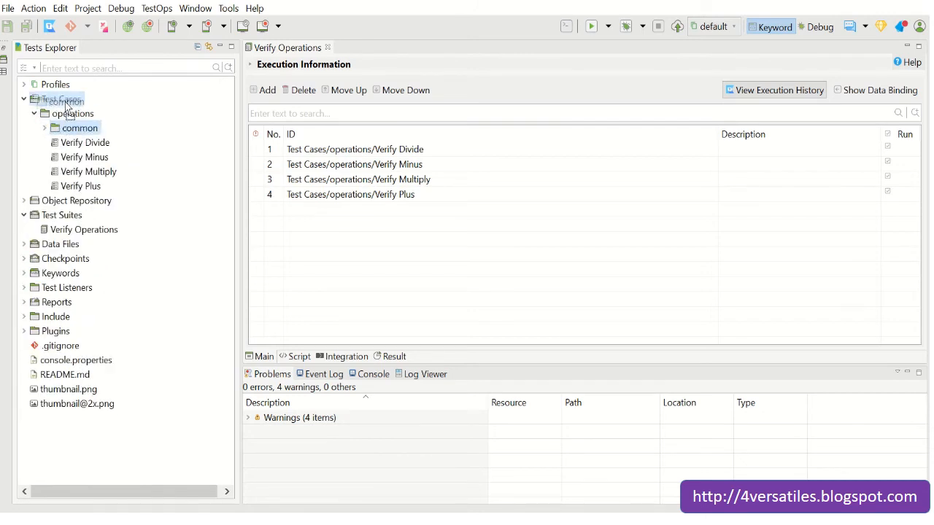
drag(71, 105, 64, 99)
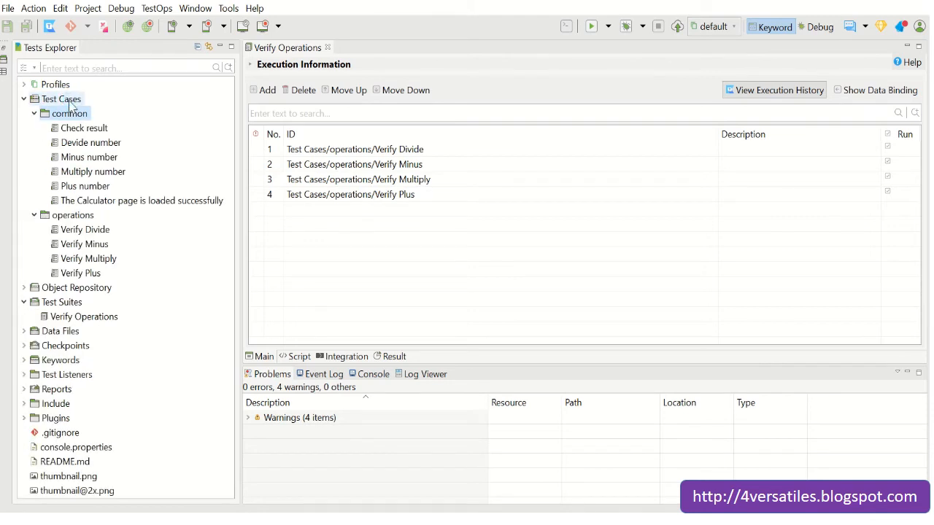
click(35, 114)
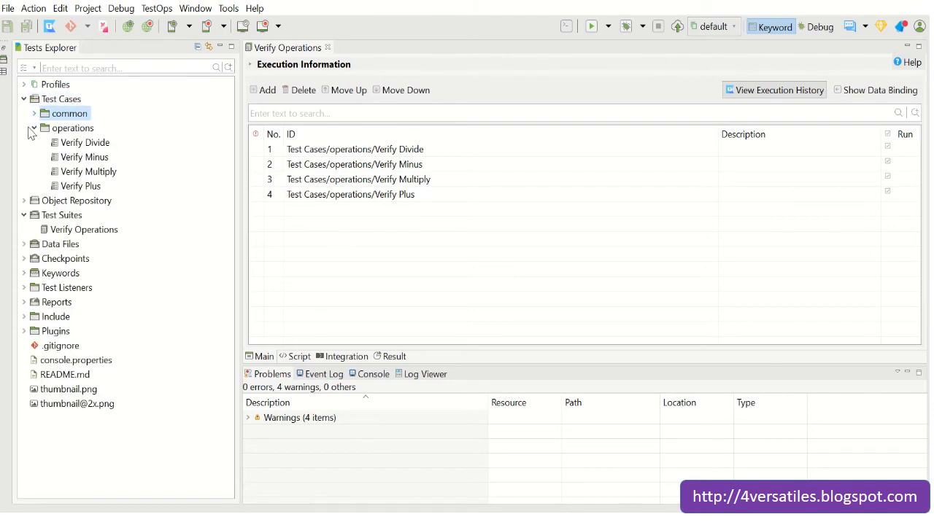
click(34, 129)
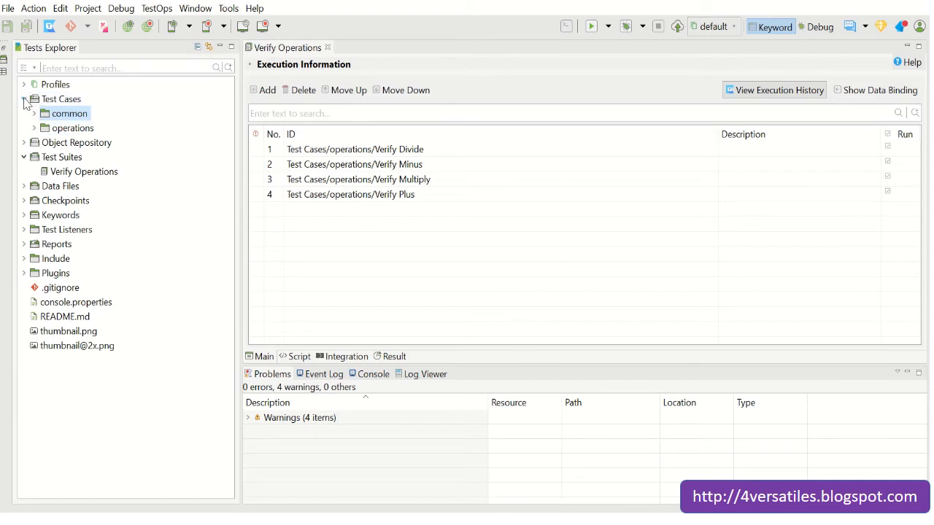
click(24, 99)
click(24, 99)
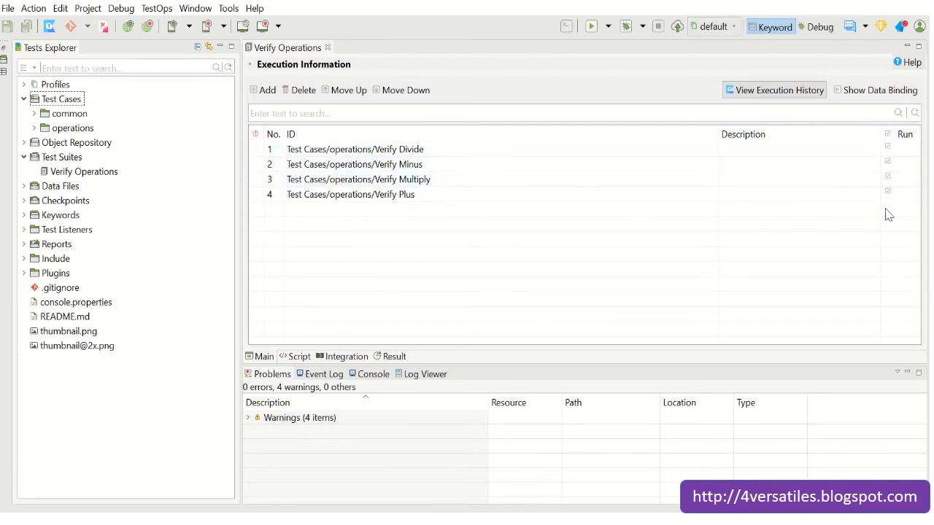
Exclude Verify Divide and Verify Minus from the suite's run, and mark all its test cases to run again
click(889, 149)
click(890, 150)
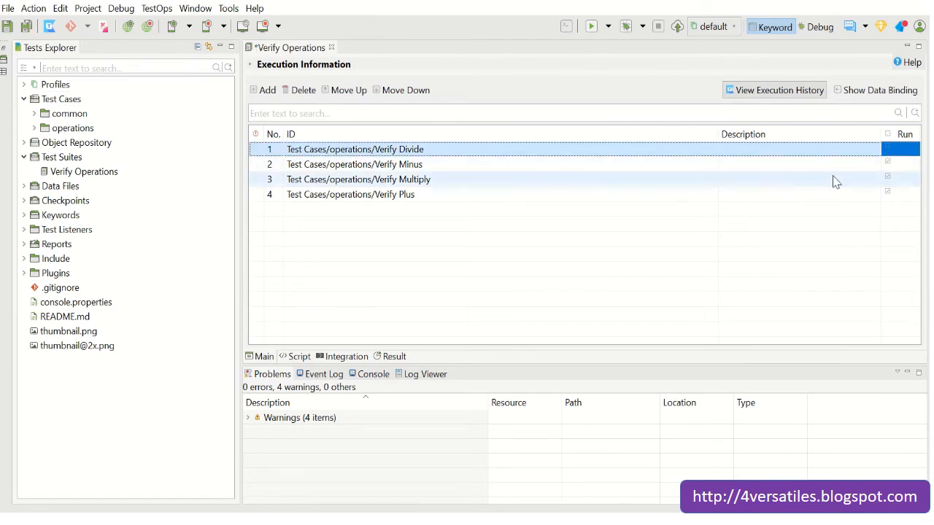
click(834, 181)
click(888, 164)
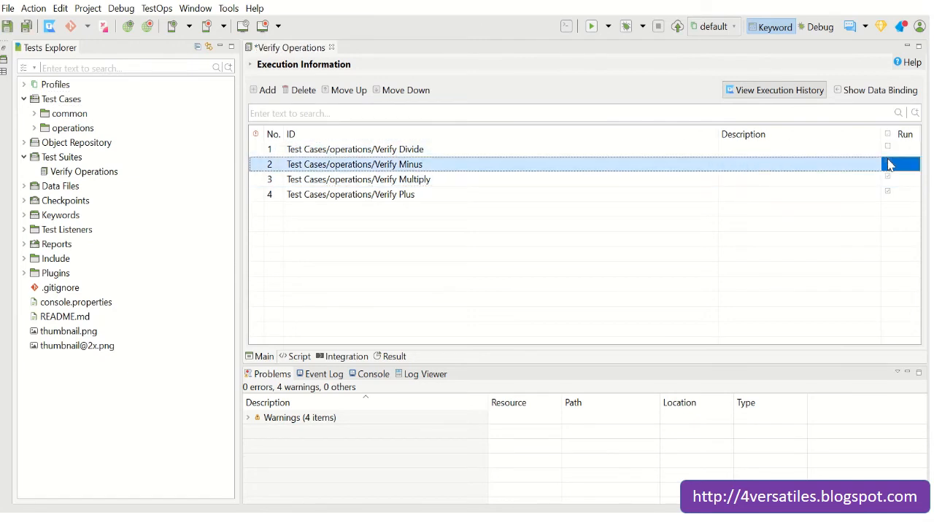
click(808, 194)
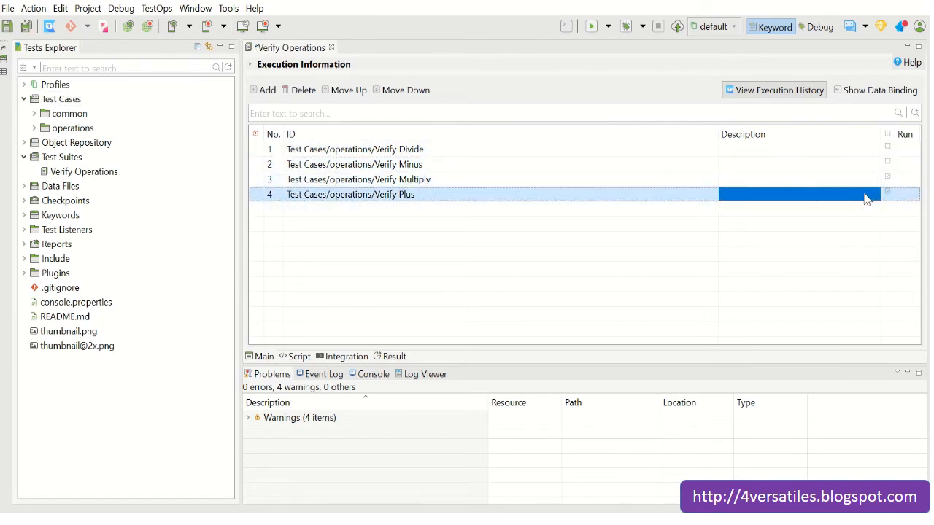
click(888, 135)
Check which browsers and environments the Verify Operations suite can be run with
click(609, 26)
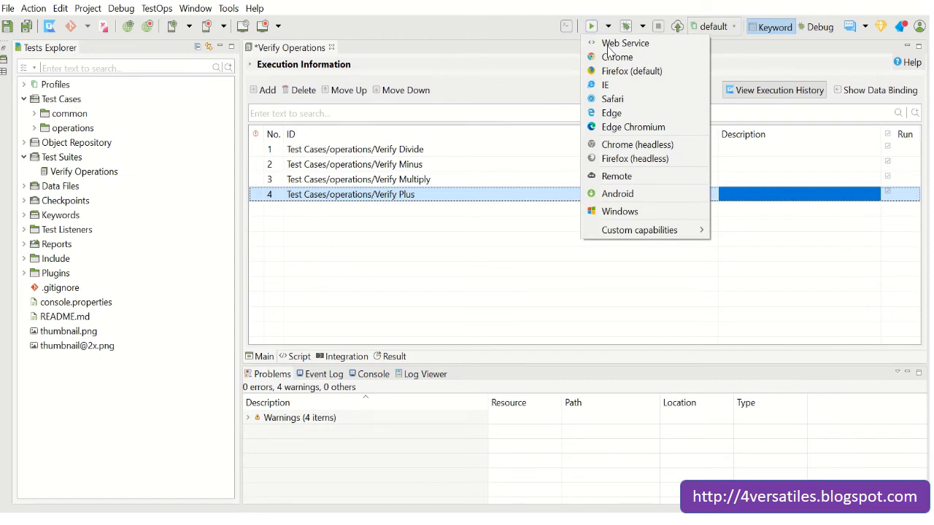
mouse_move(637, 220)
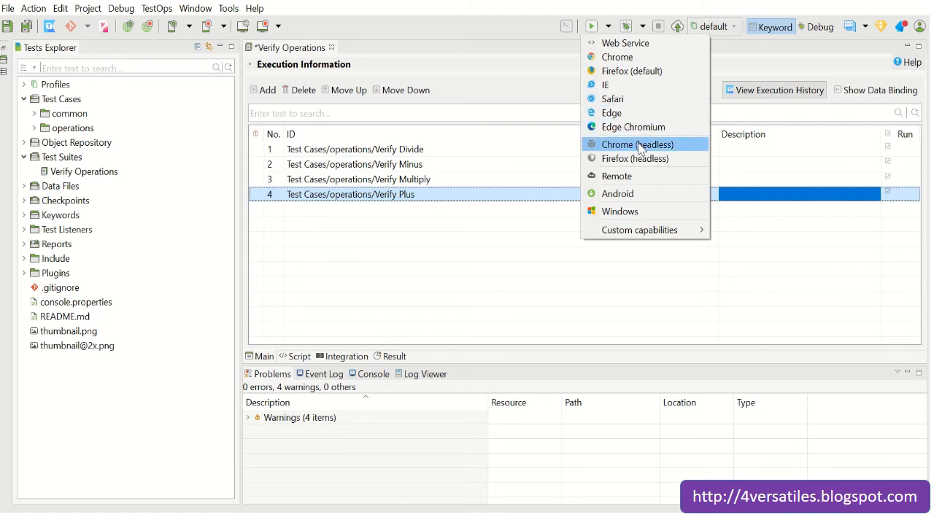
click(427, 289)
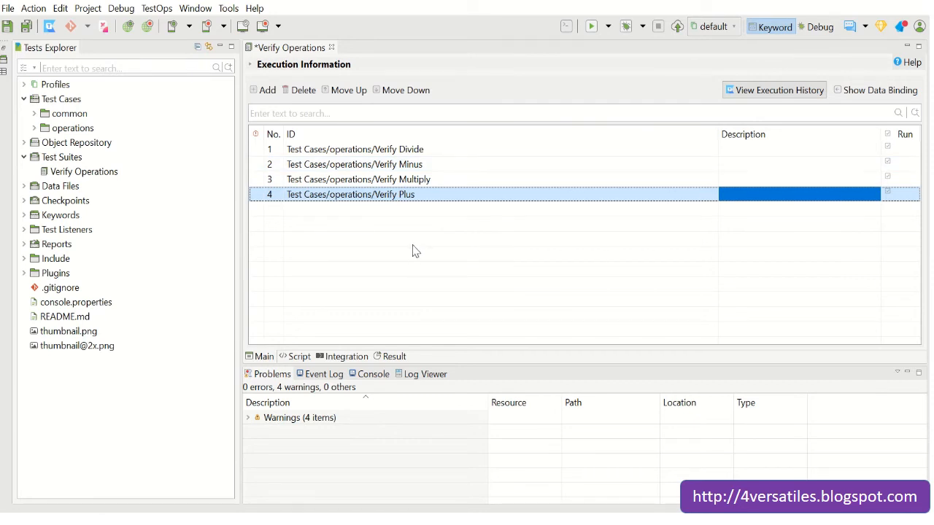
Examine the item types that can be created under Test Suites, including Test Suite Collection and Dynamic Test Suite
click(60, 160)
right_click(61, 162)
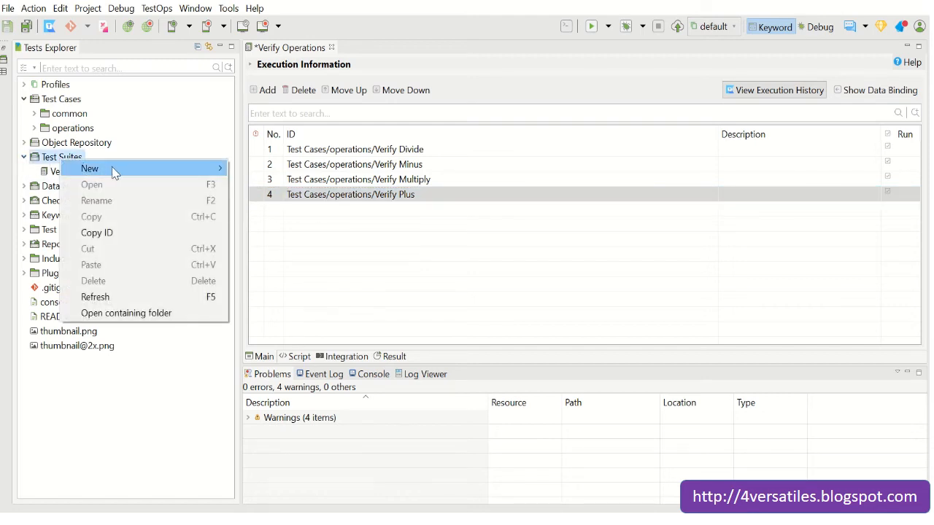
mouse_move(118, 168)
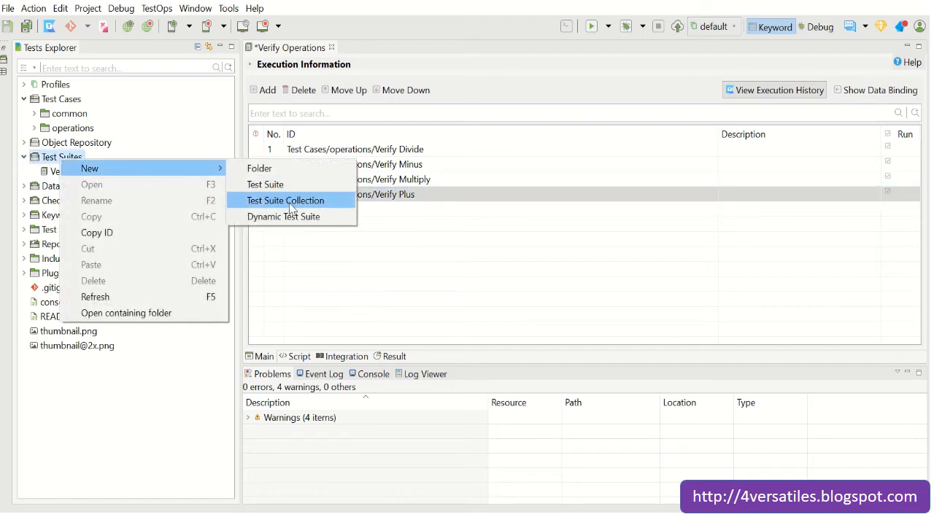
click(436, 235)
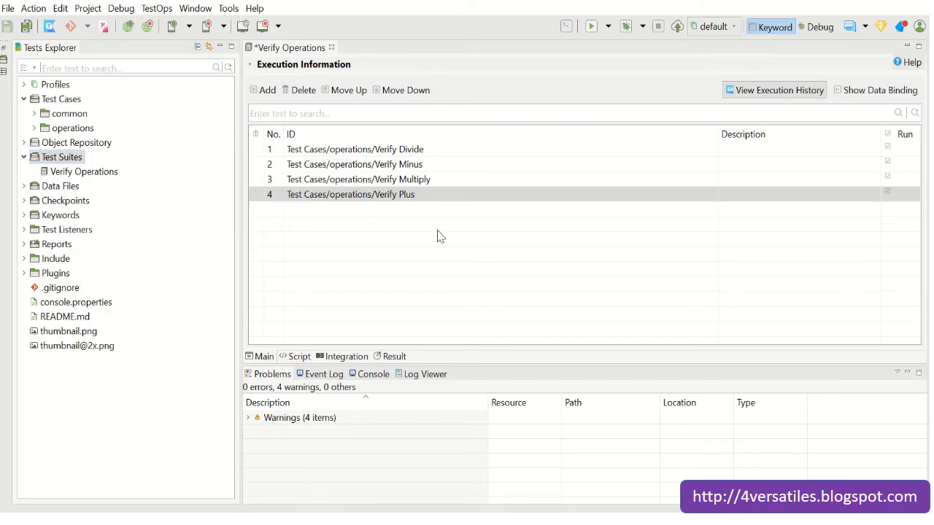
click(101, 175)
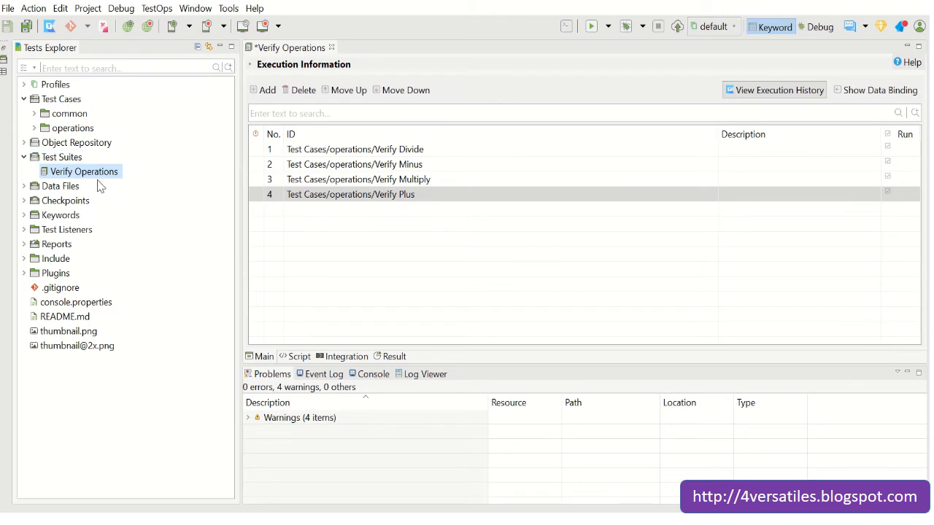
click(61, 159)
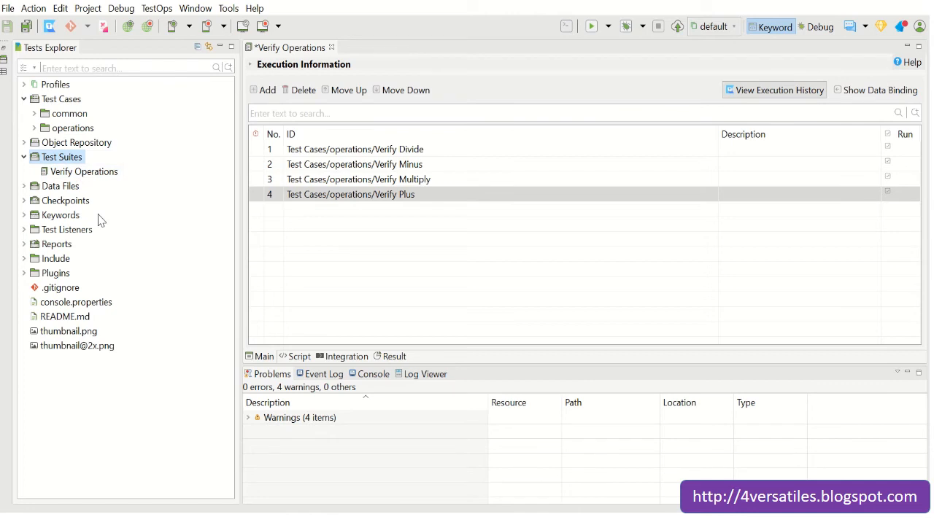
right_click(70, 162)
mouse_move(154, 166)
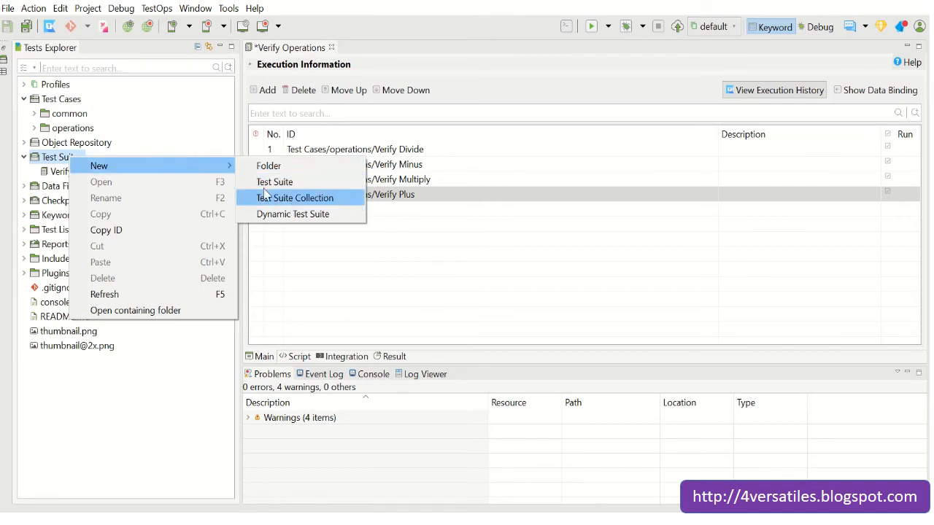
click(133, 131)
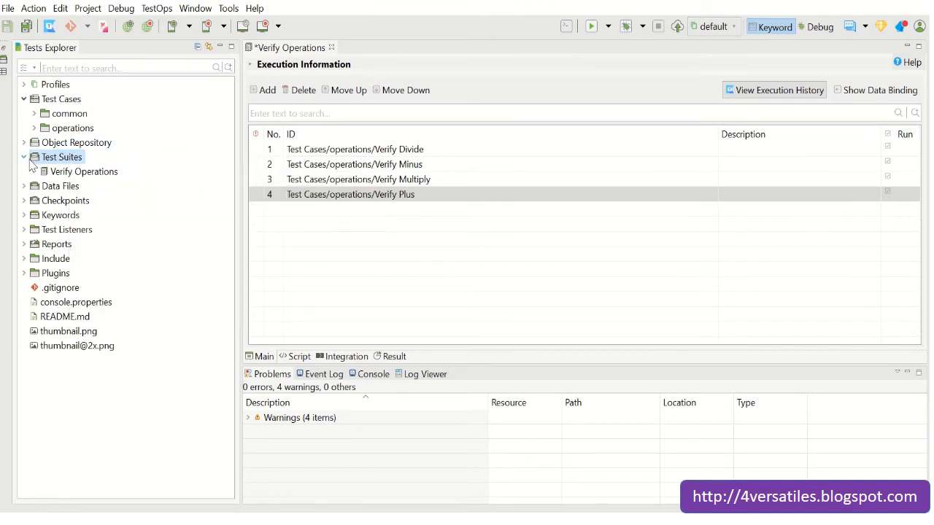
Create a new test suite collection named suitcollec under Test Suites
right_click(59, 160)
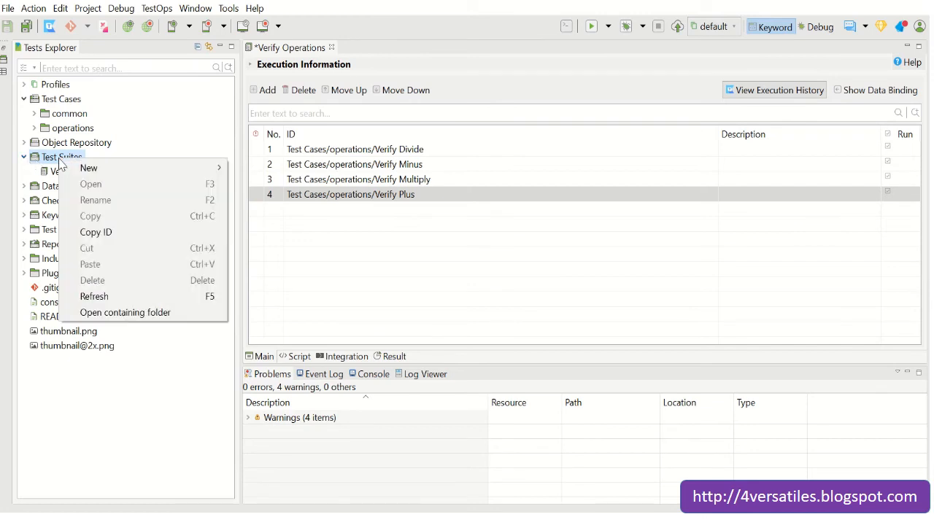
mouse_move(183, 168)
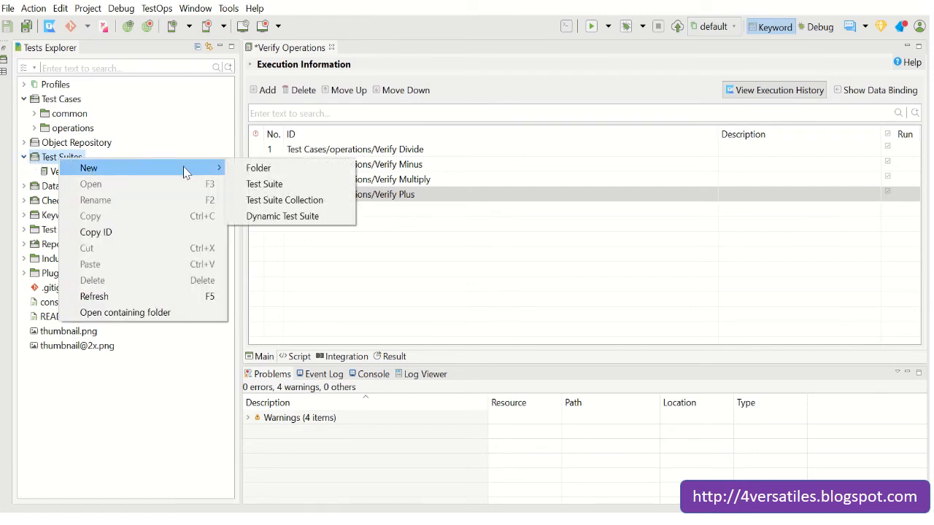
click(301, 197)
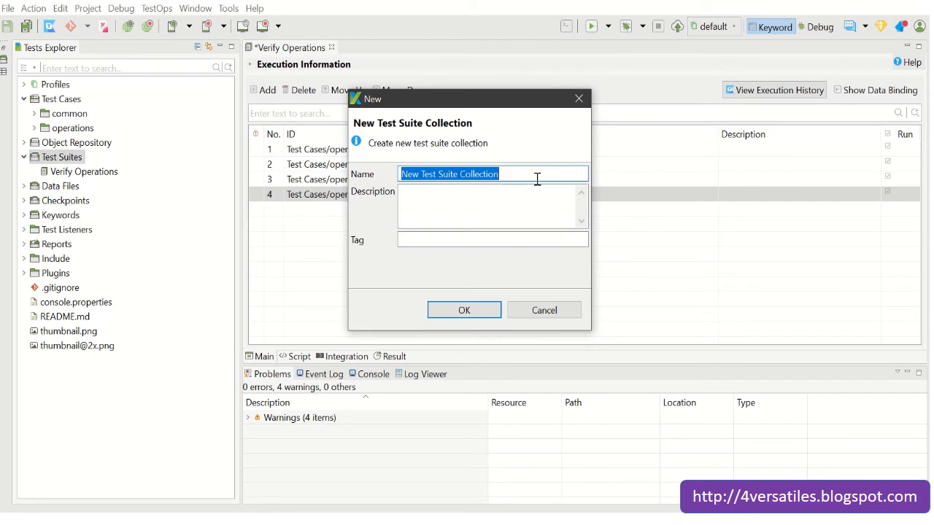
text(suit)
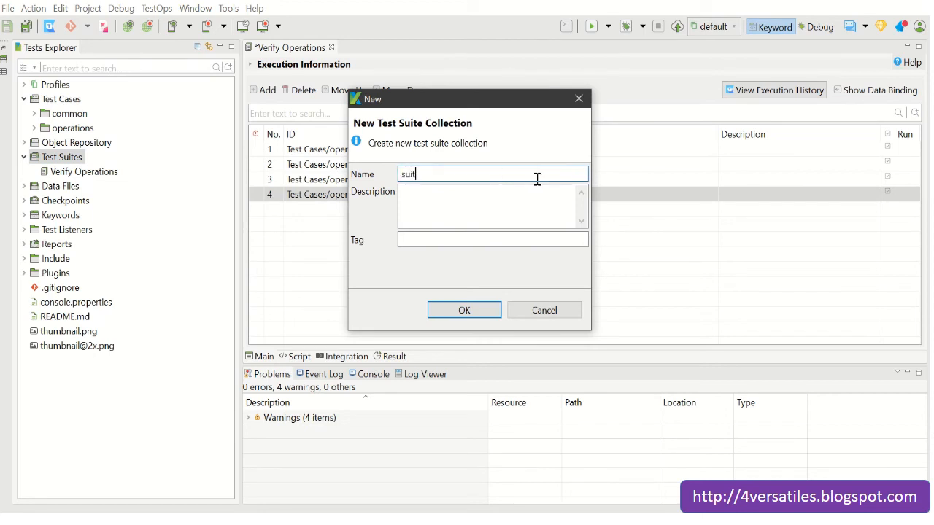
text(collec)
click(476, 311)
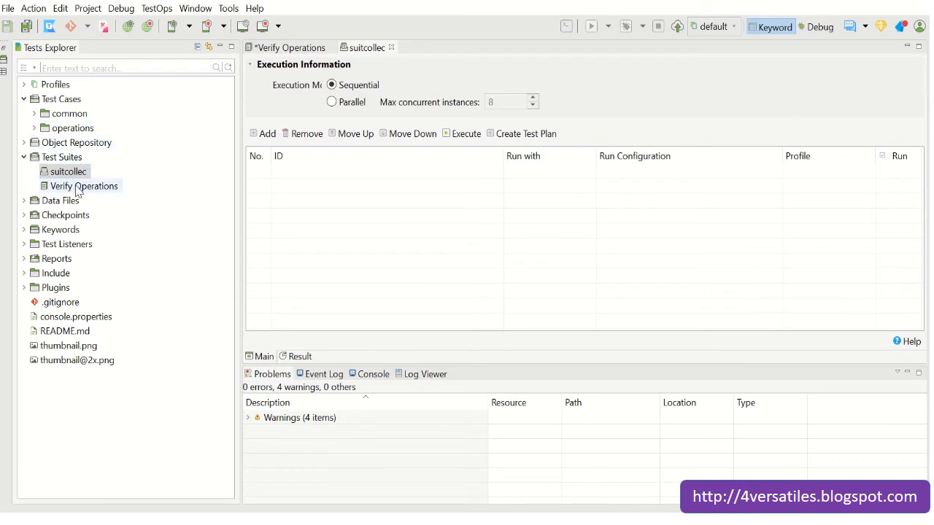
Add the Verify Operations suite twice to the suitcollec collection, and set the first entry to run with Firefox
drag(78, 191, 345, 179)
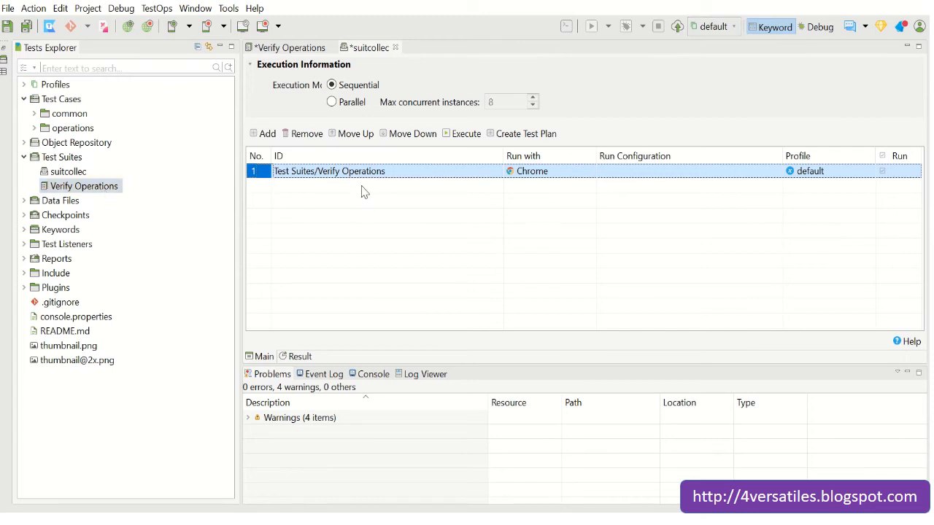
drag(113, 190, 427, 236)
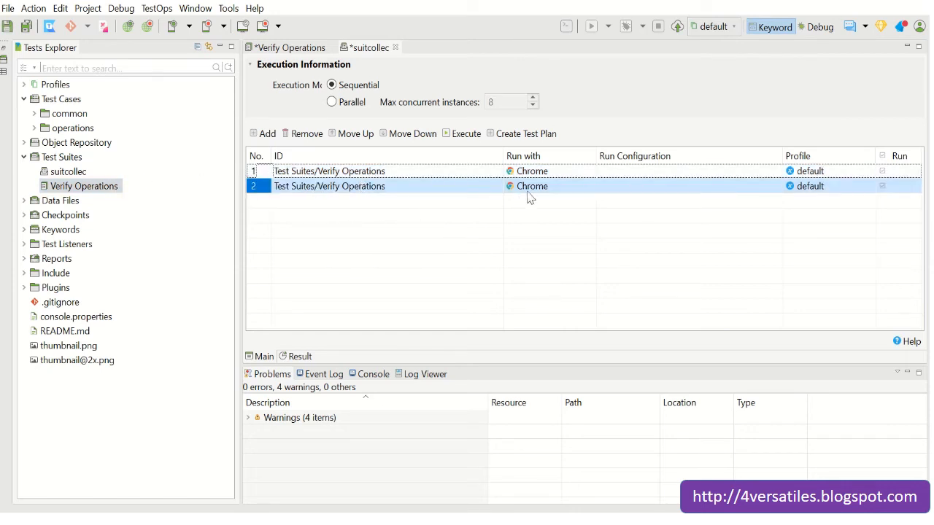
click(556, 173)
click(584, 176)
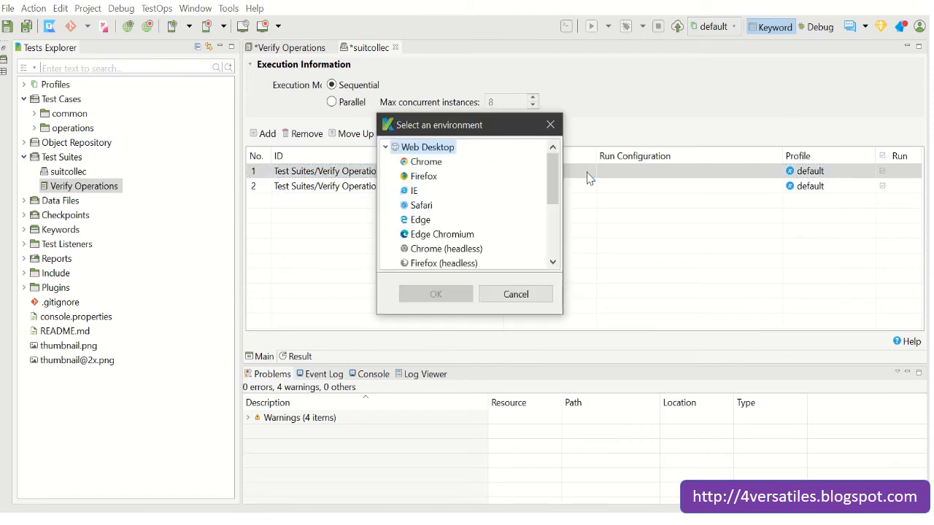
click(431, 178)
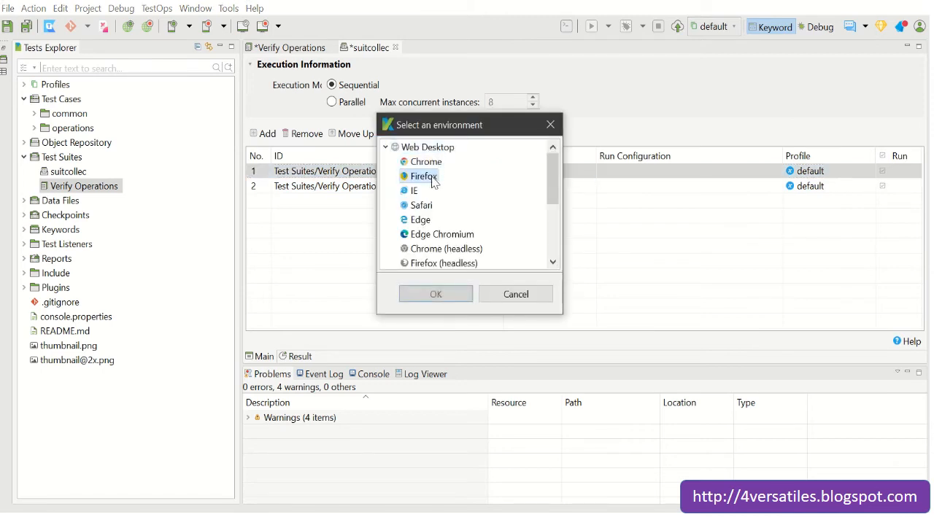
click(436, 294)
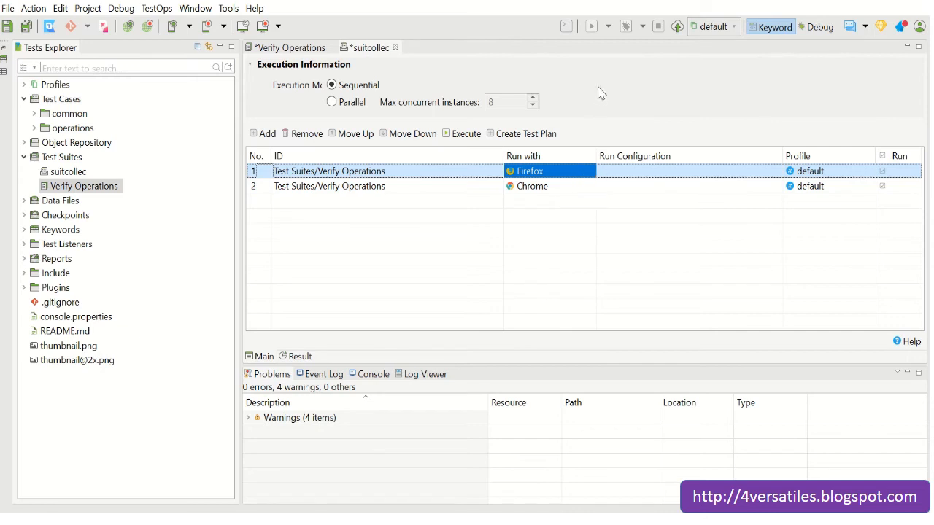
Set the suitcollec collection's execution mode to Parallel
shift+click(576, 187)
click(396, 192)
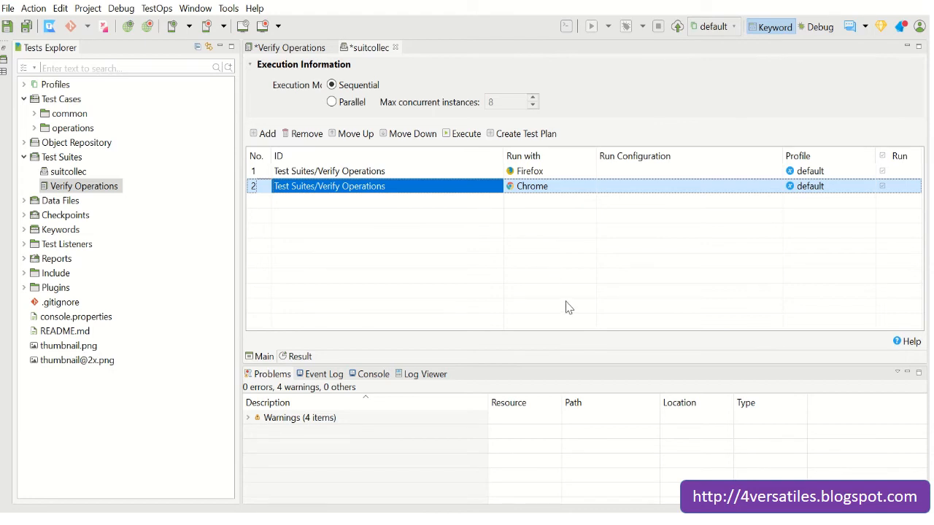
click(838, 177)
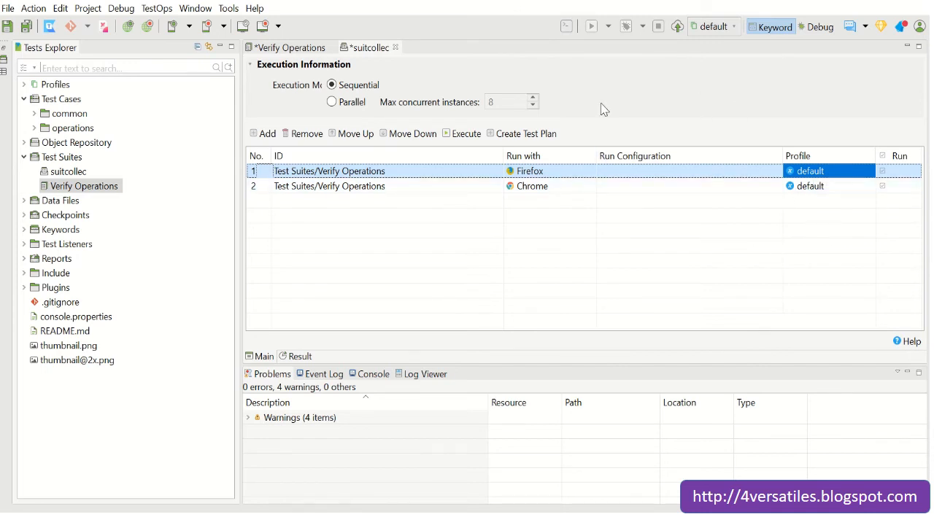
click(333, 104)
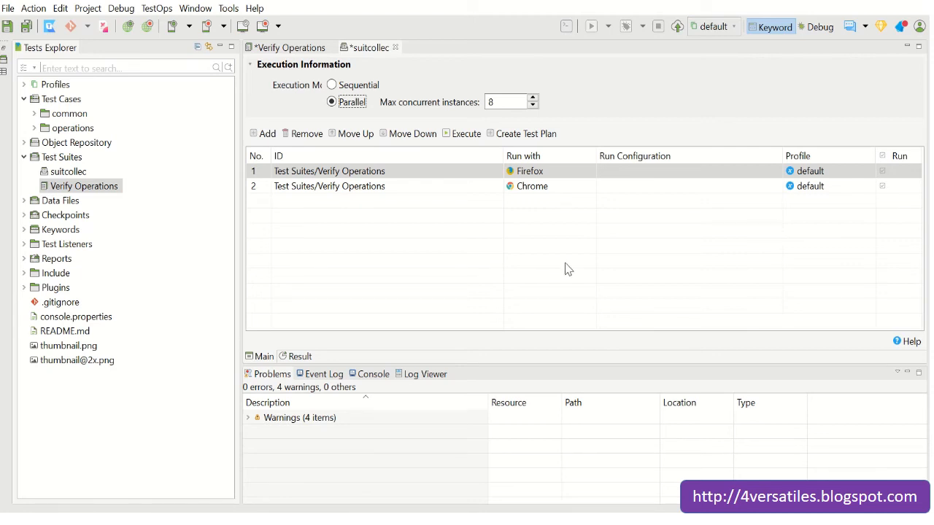
Close the suitcollec collection without saving its changes, and close the Verify Operations suite, saving its changes
click(395, 48)
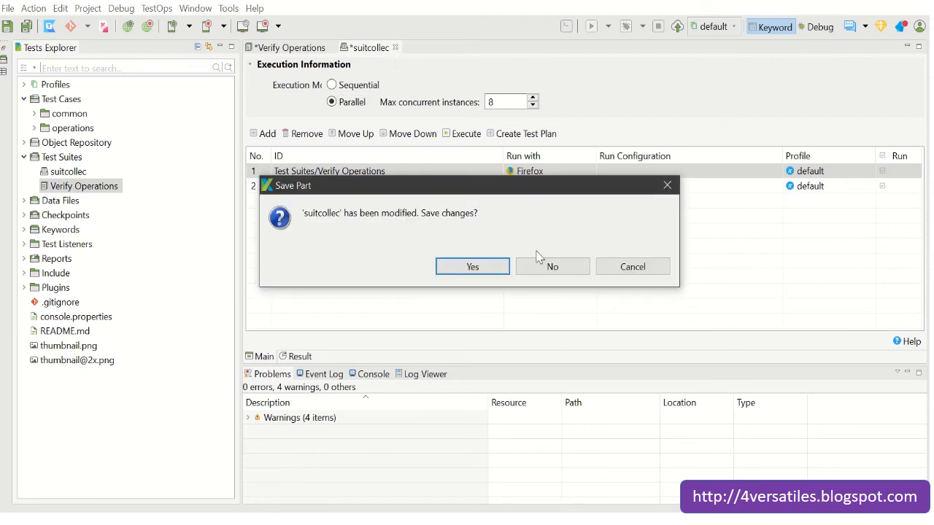
click(450, 275)
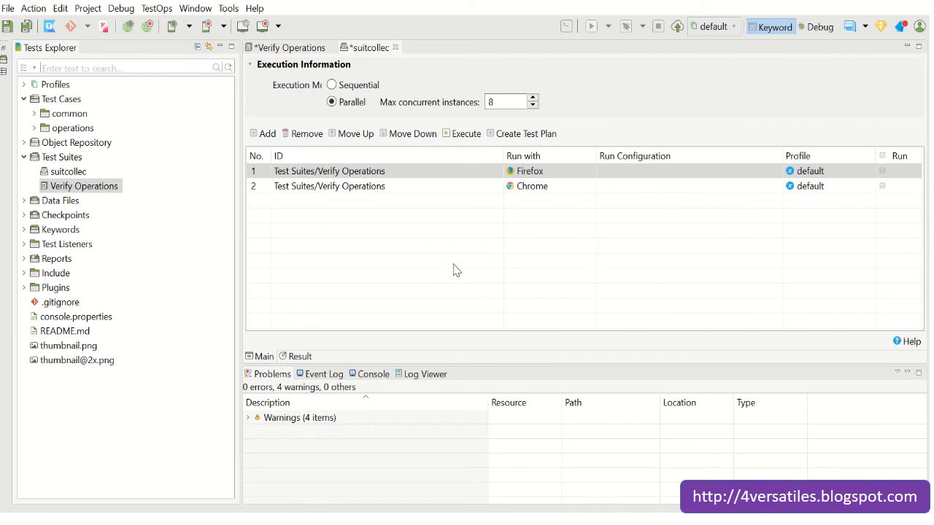
click(395, 48)
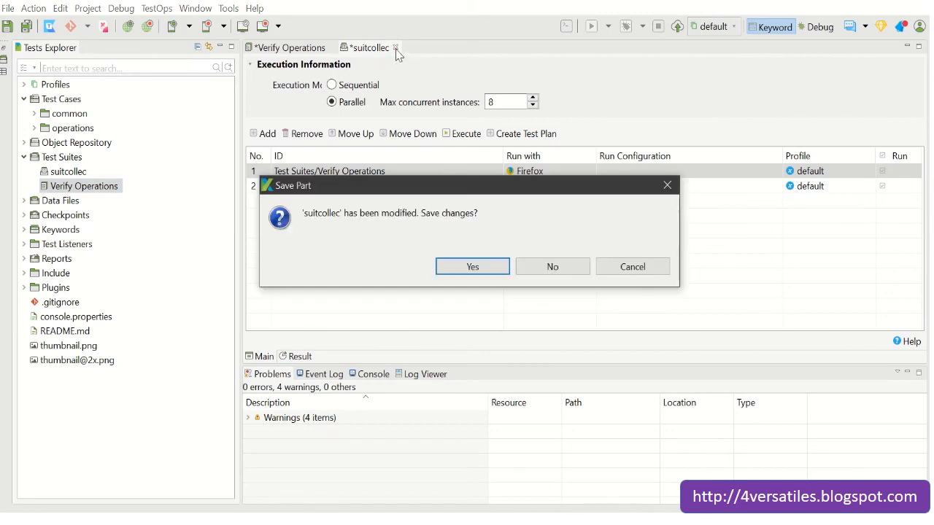
click(549, 267)
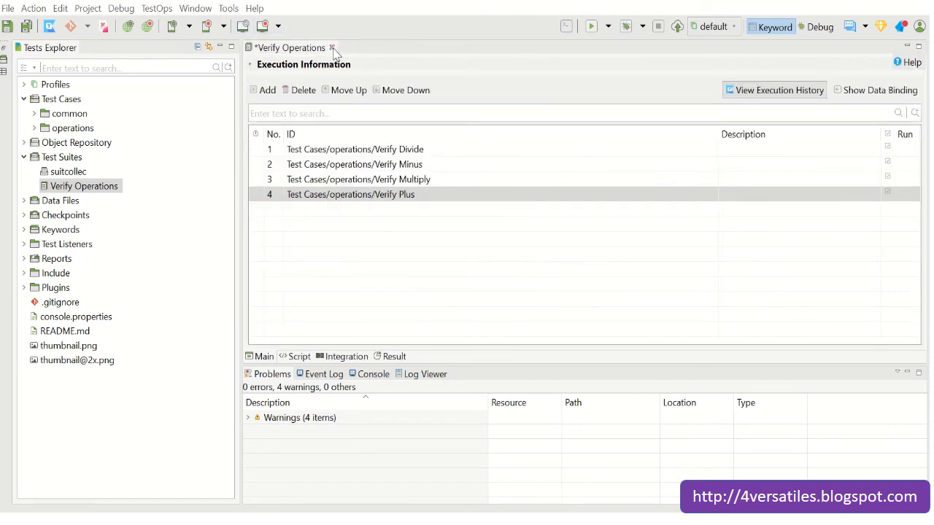
click(332, 48)
click(492, 271)
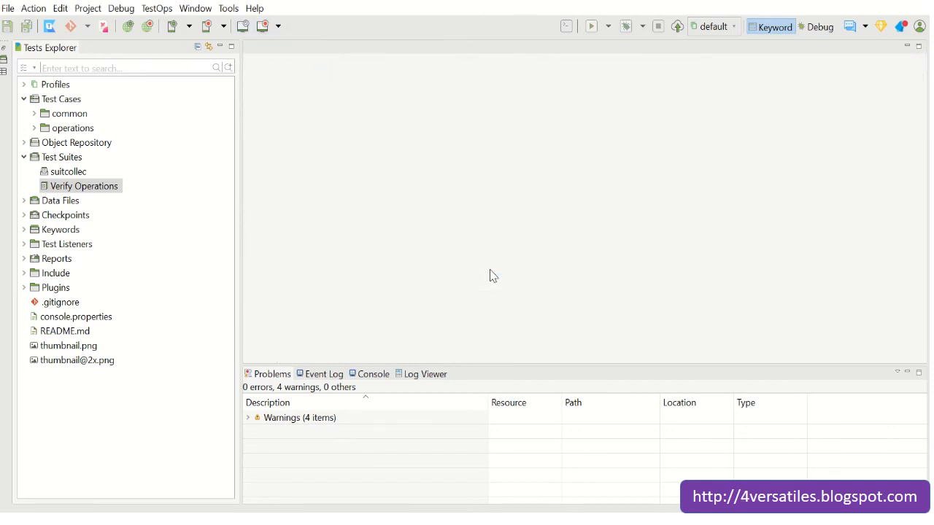
Collapse Test Suites and Test Cases in the project tree
click(42, 157)
click(24, 157)
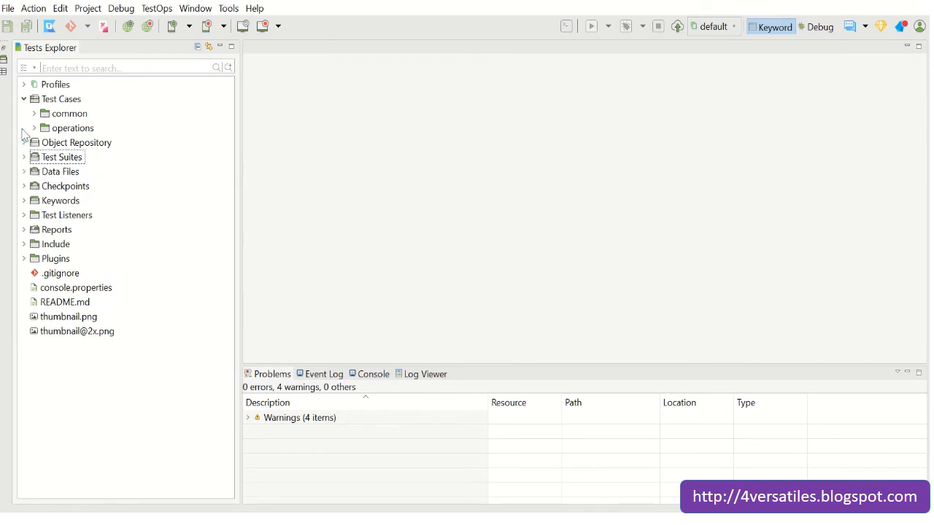
click(24, 98)
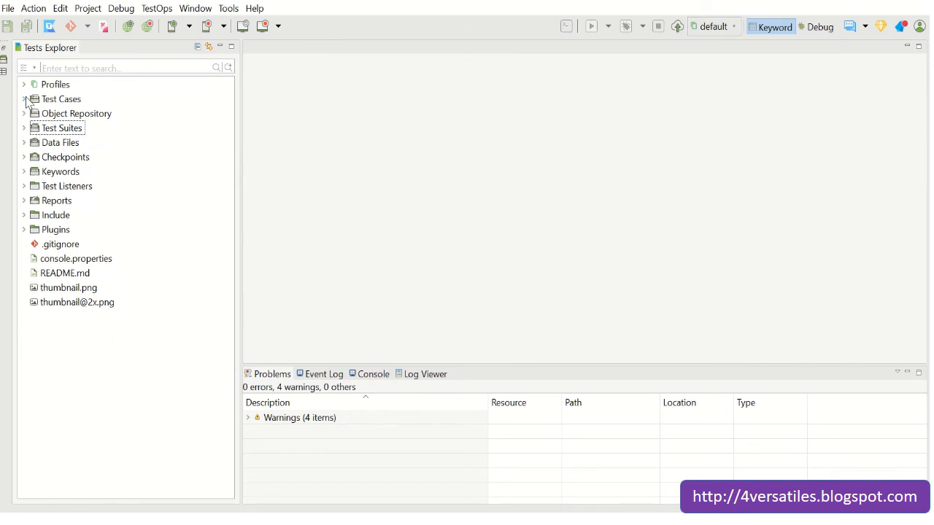
Create a test data file named data1 with data type Excel File under Data Files
click(25, 145)
click(50, 146)
right_click(51, 148)
mouse_move(121, 153)
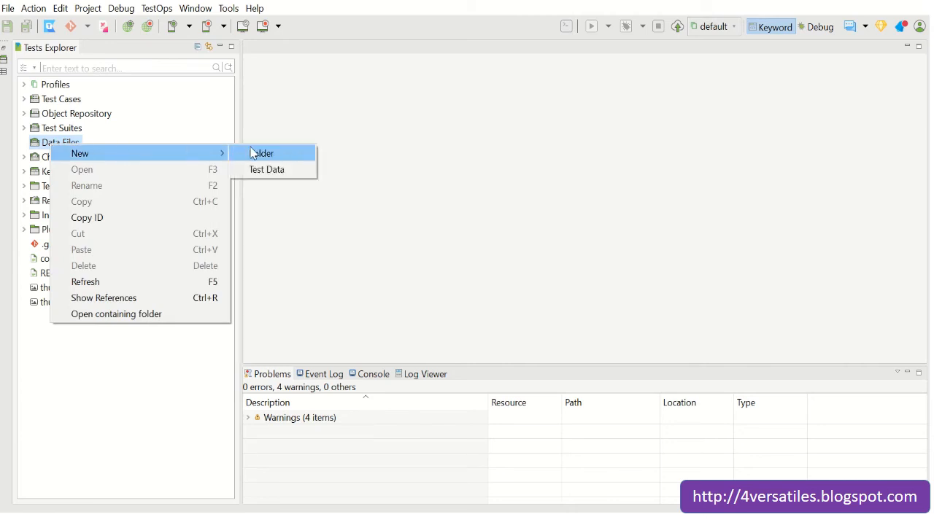
click(275, 170)
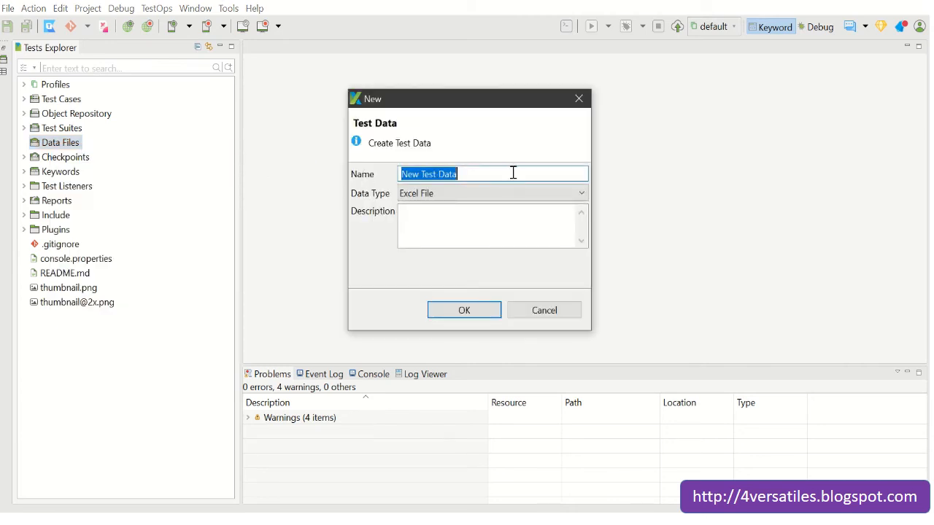
text(data1)
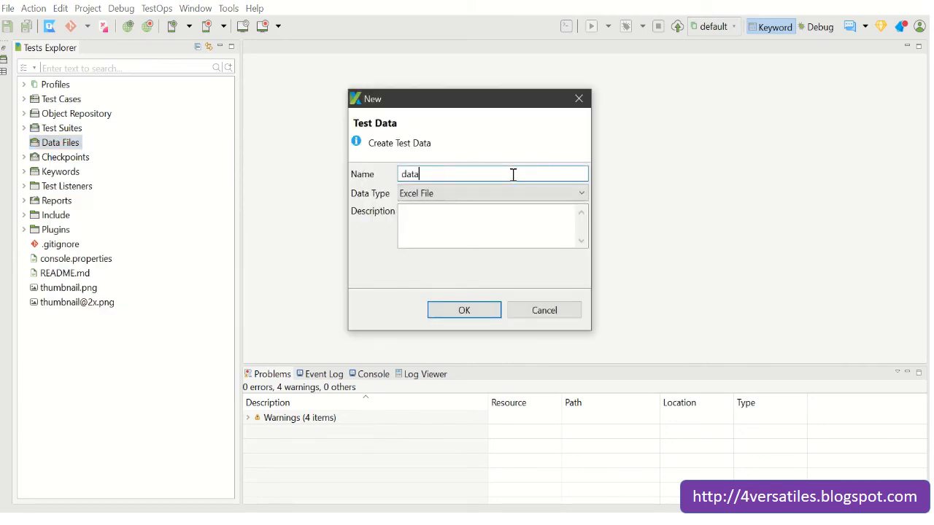
click(451, 195)
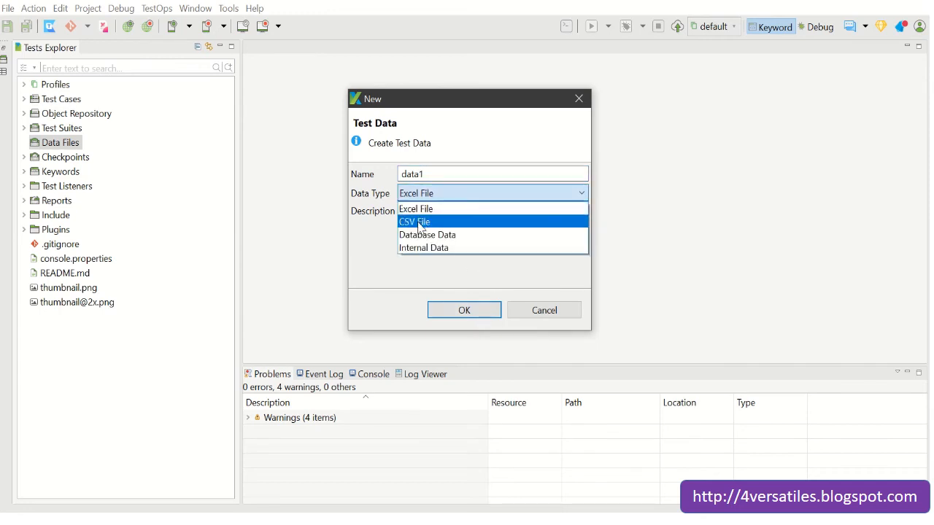
click(476, 211)
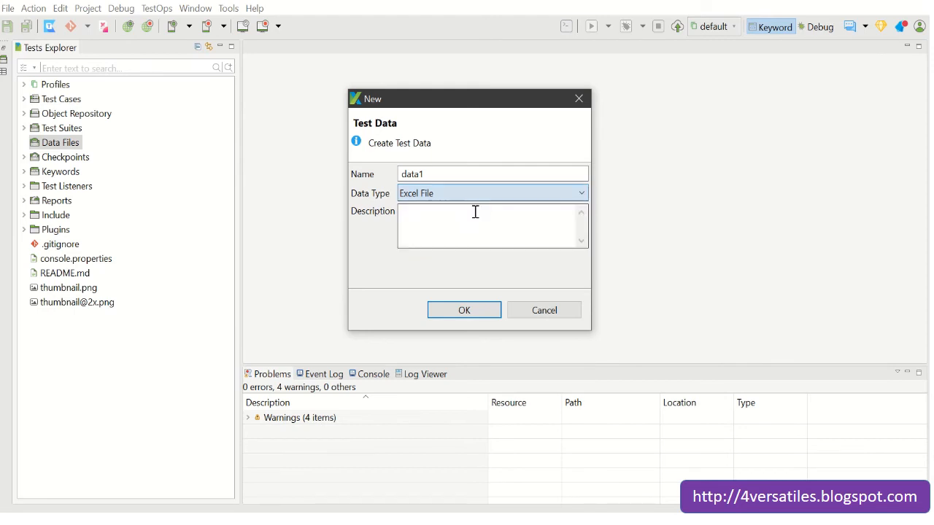
click(469, 313)
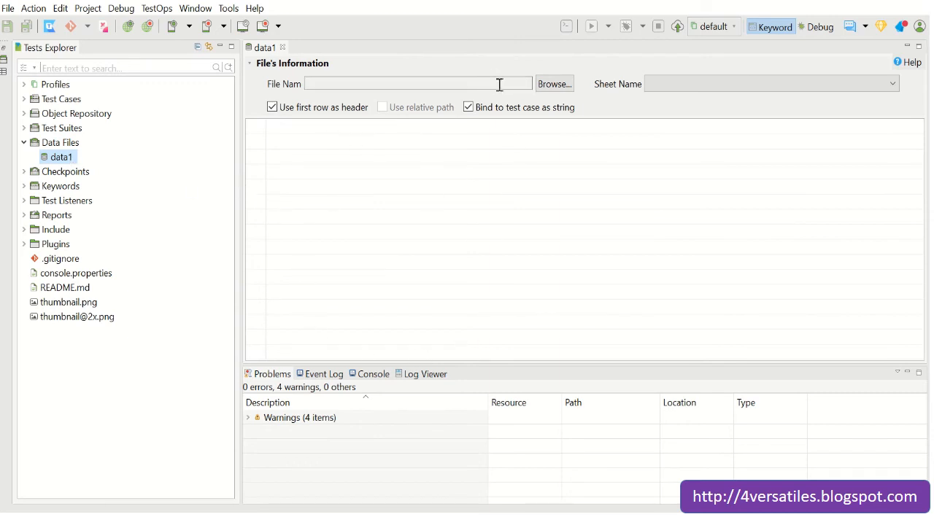
Browse for data1's source Excel file without choosing one, and close data1 with Data Files collapsed
click(562, 85)
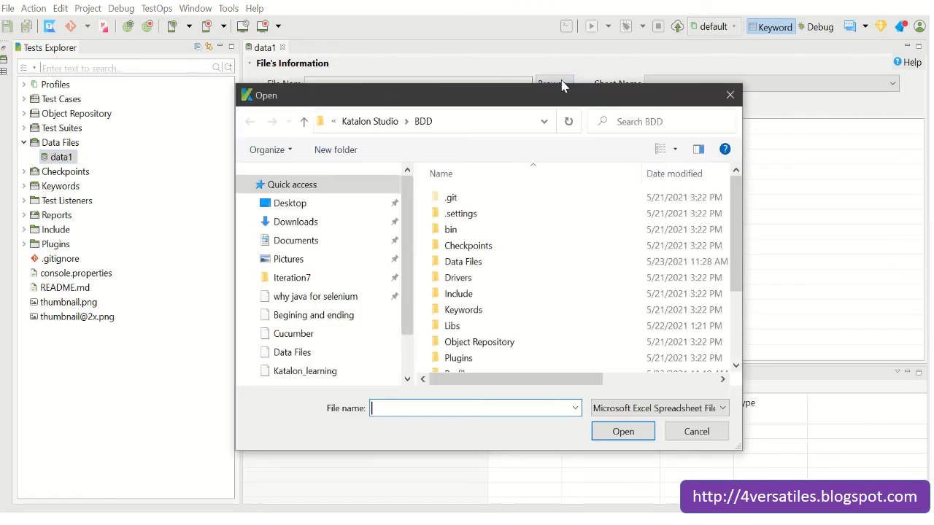
click(733, 92)
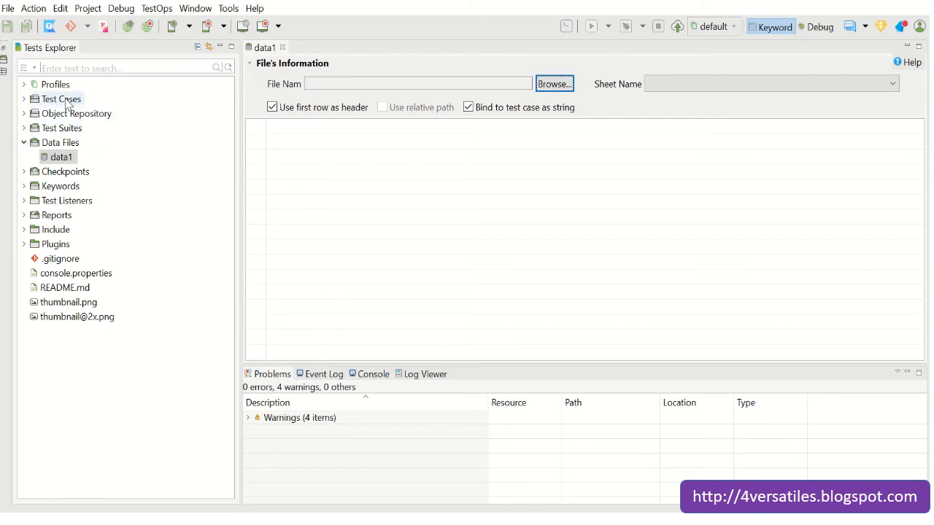
click(60, 159)
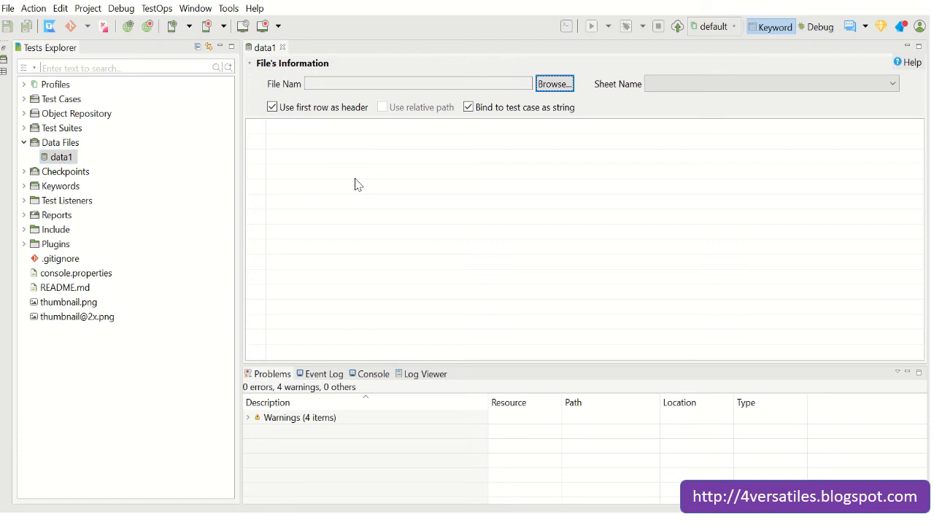
click(282, 48)
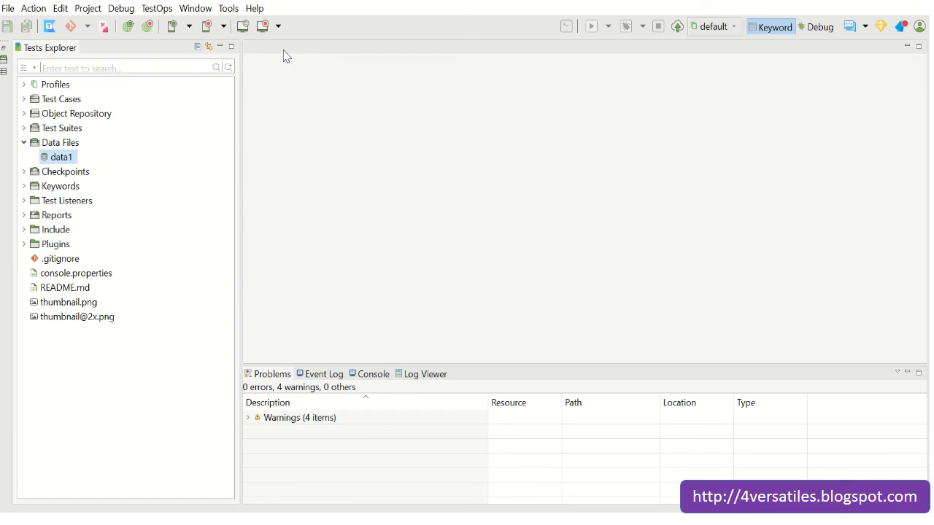
click(24, 143)
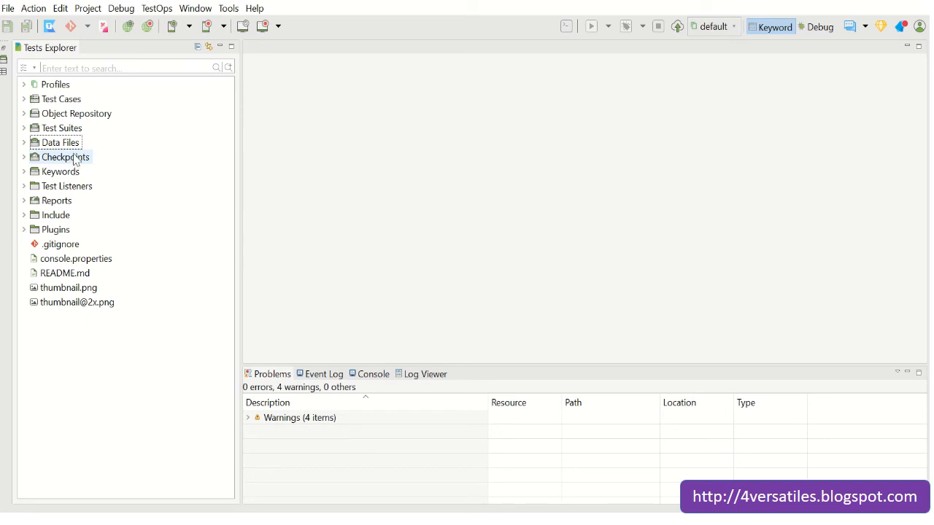
Open the ClickNumber.groovy custom keyword from the default package under Keywords
click(25, 173)
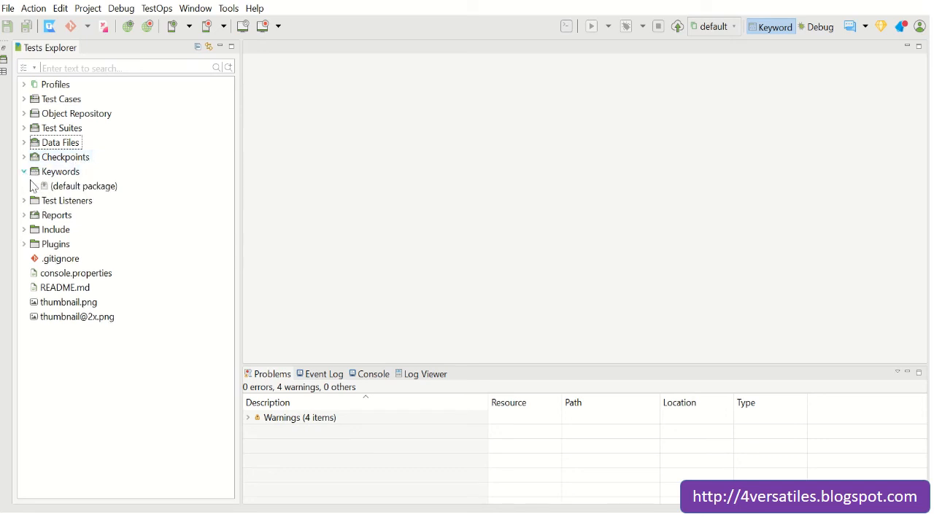
click(34, 186)
click(109, 201)
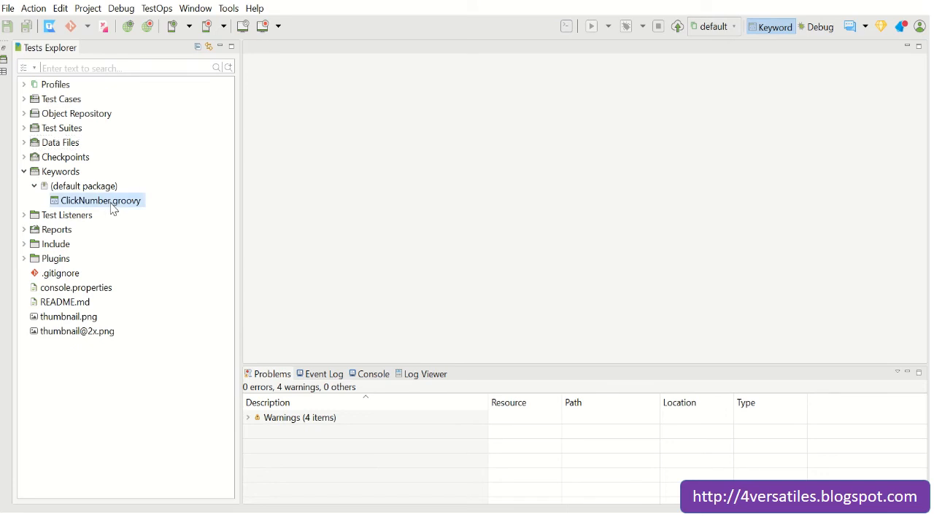
double_click(111, 203)
Examine the built-in Web UI keyword groups, including the Browser keywords, in the Keywords Browser
click(4, 59)
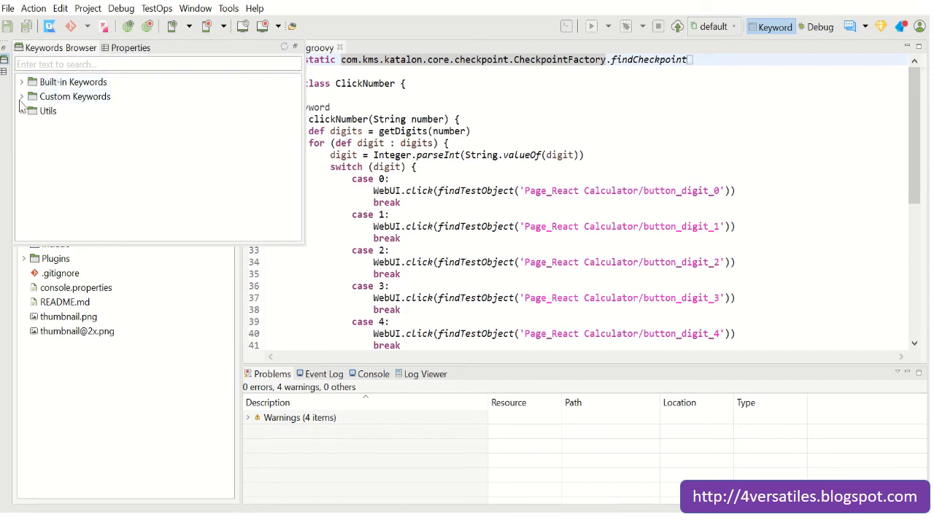
click(22, 83)
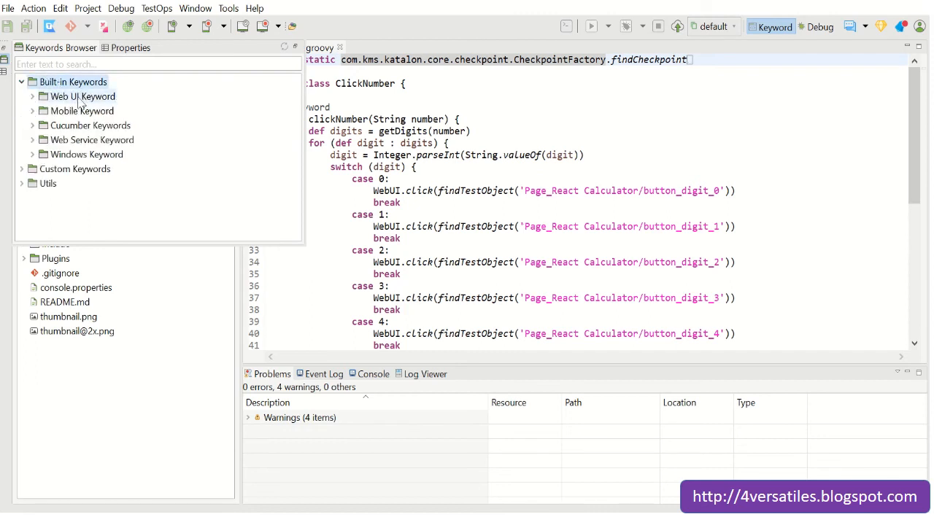
click(32, 97)
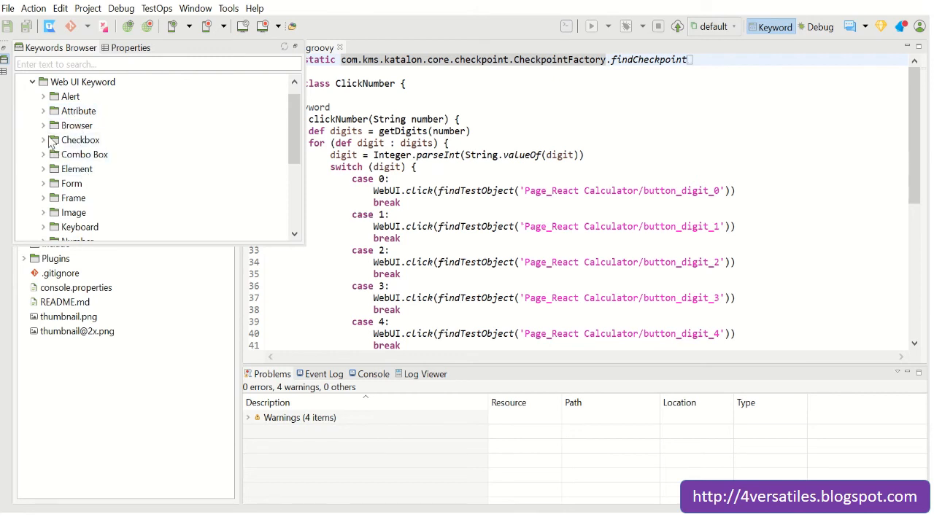
click(43, 125)
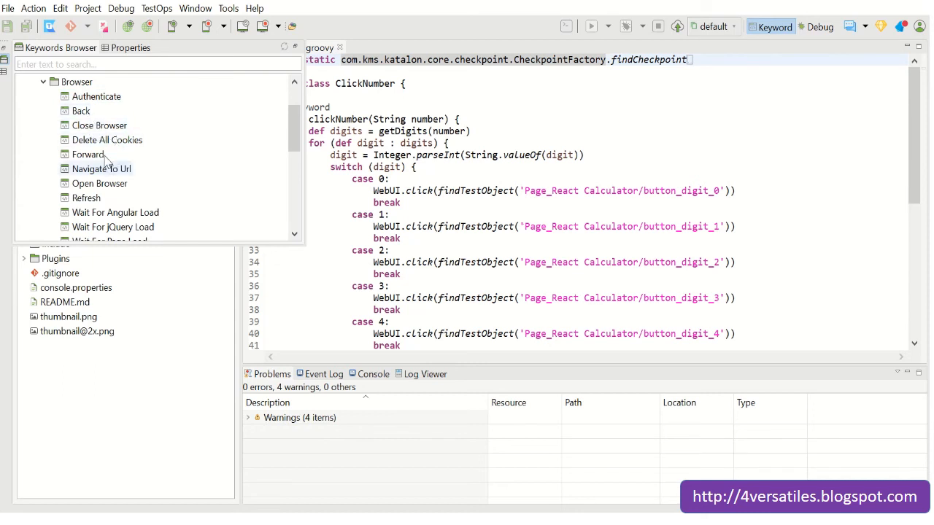
click(44, 84)
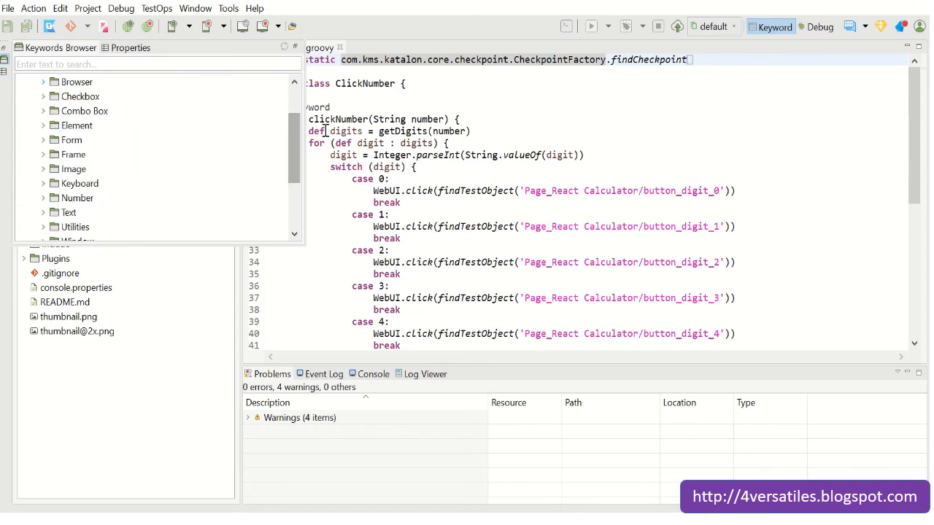
drag(294, 166, 298, 121)
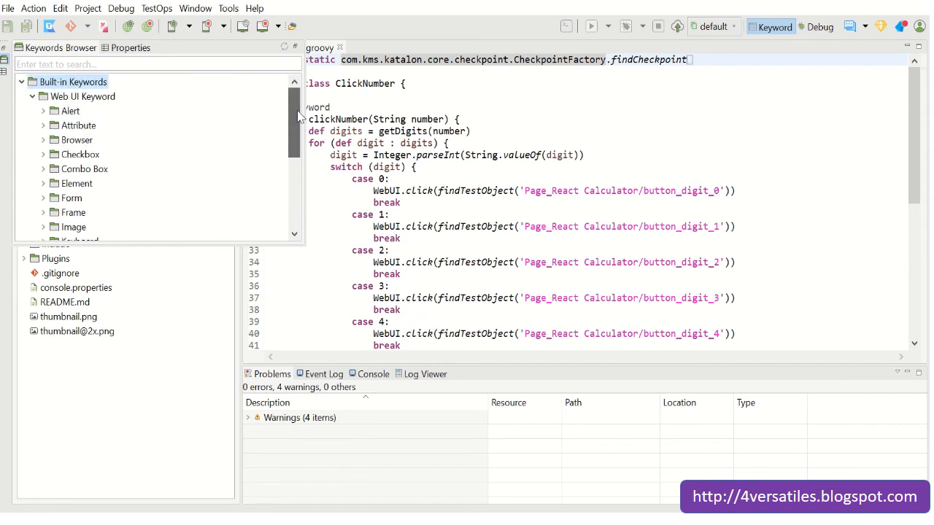
click(368, 104)
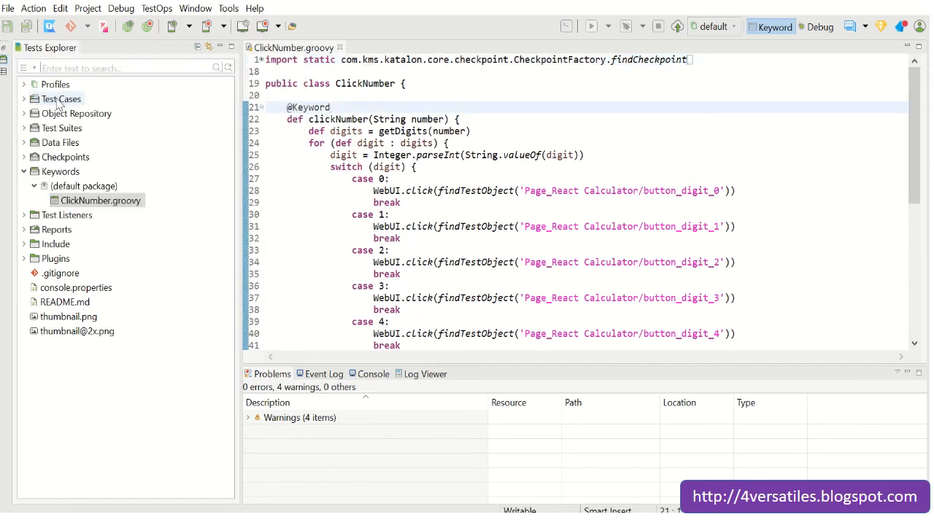
click(80, 204)
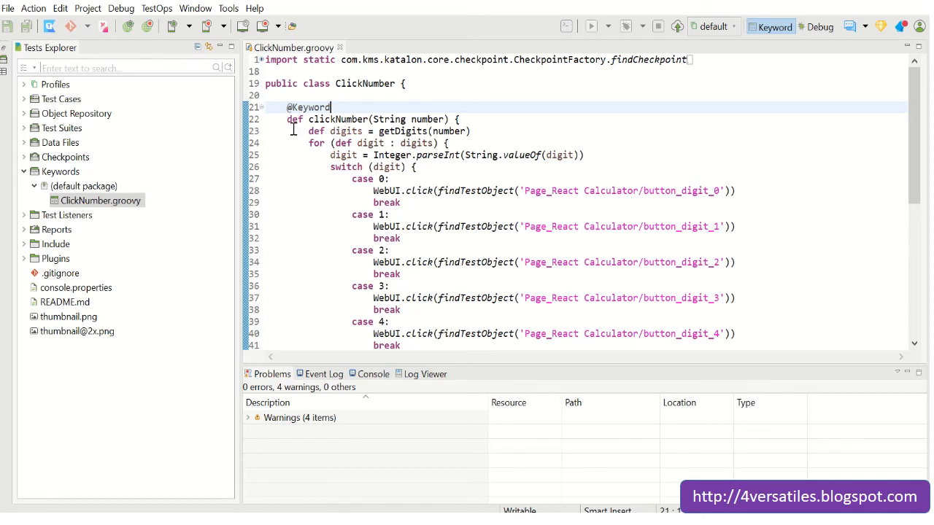
click(337, 120)
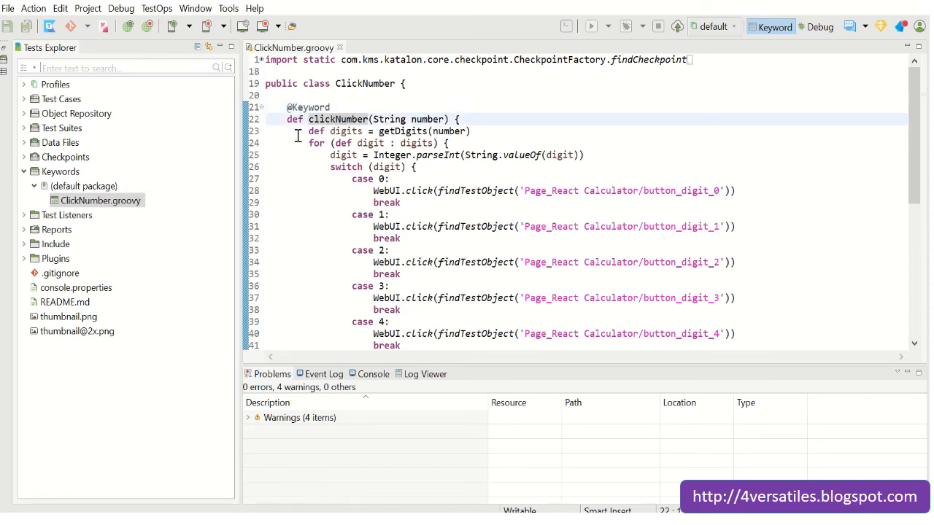
drag(307, 131, 531, 271)
click(800, 191)
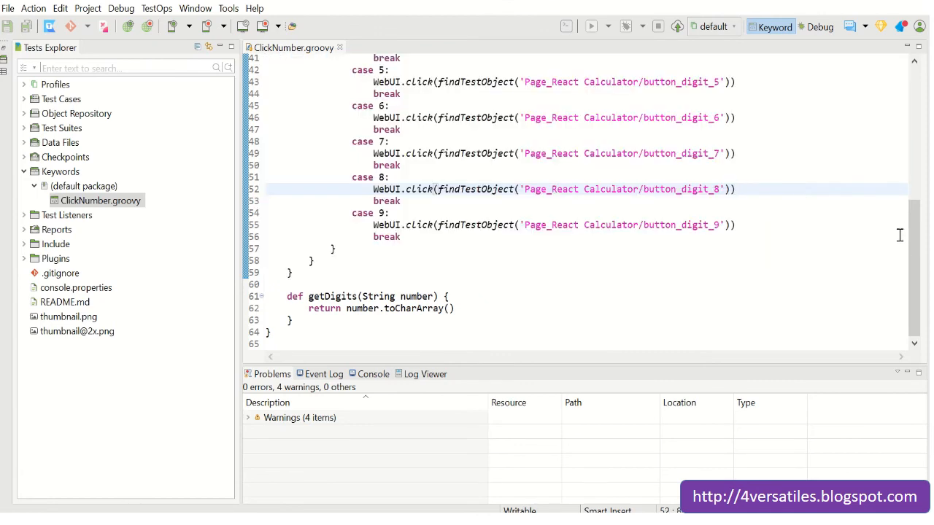
drag(915, 269, 916, 104)
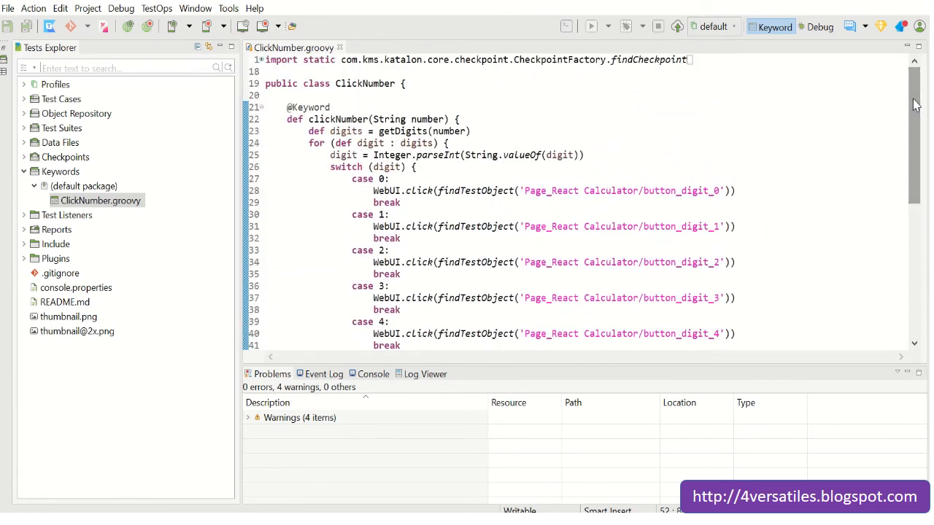
click(522, 156)
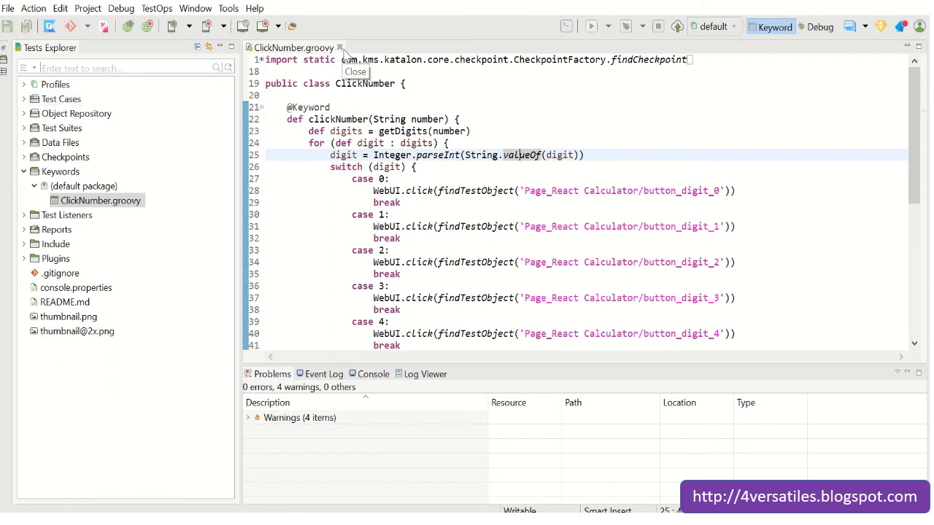
Close ClickNumber.groovy and collapse the default package and Keywords in the project tree
click(339, 48)
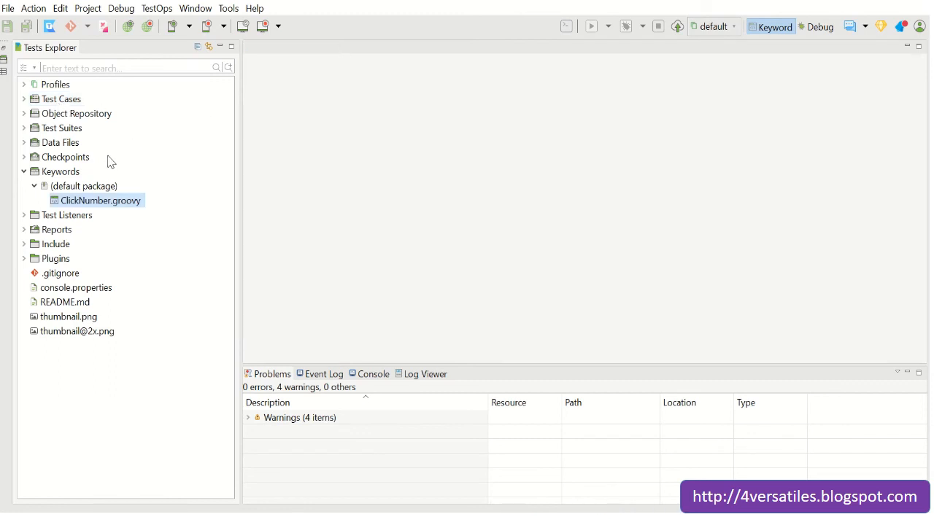
click(34, 186)
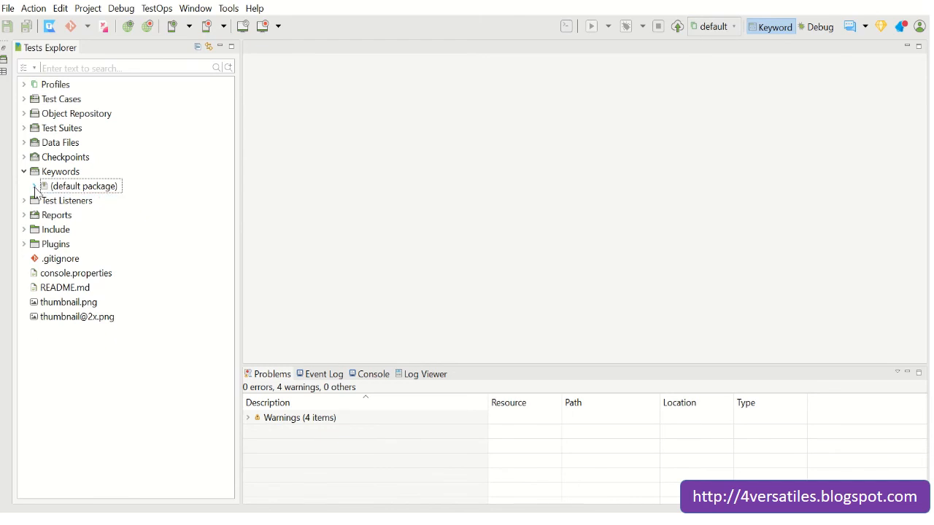
click(24, 172)
click(24, 186)
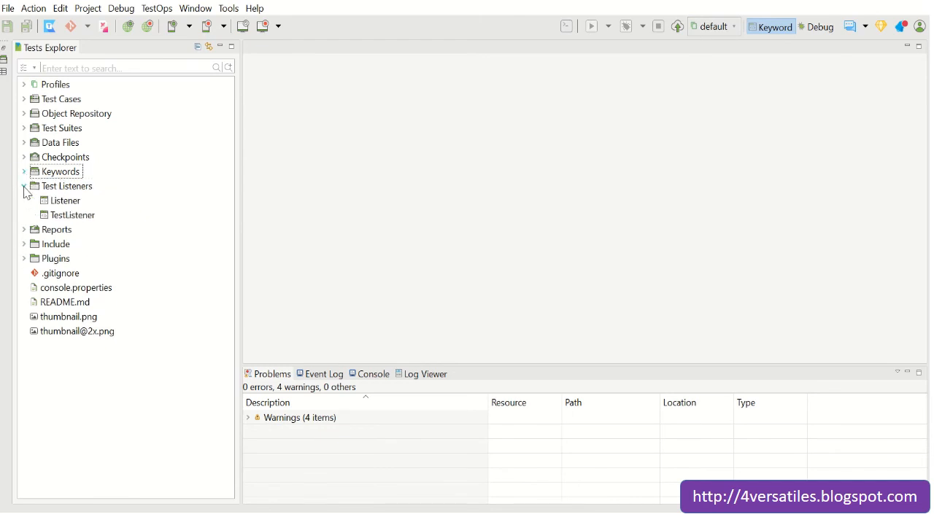
click(71, 205)
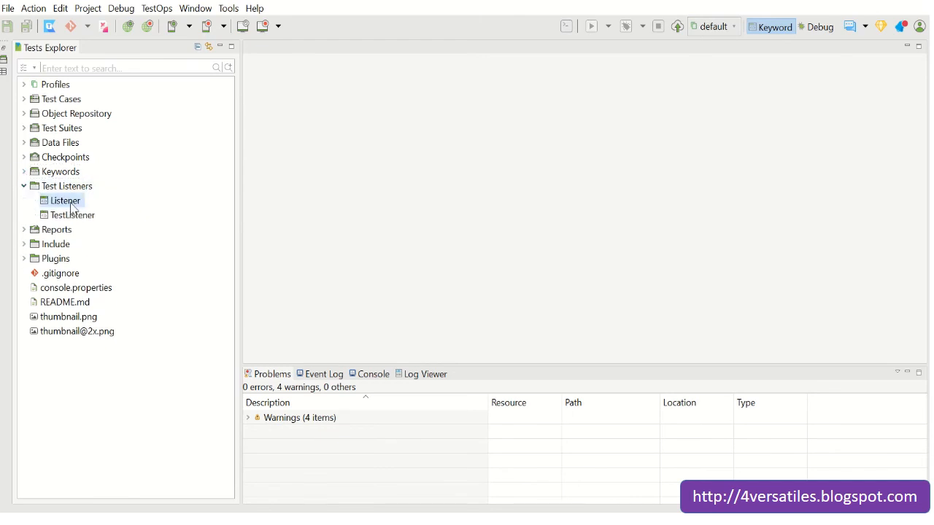
double_click(71, 205)
click(372, 144)
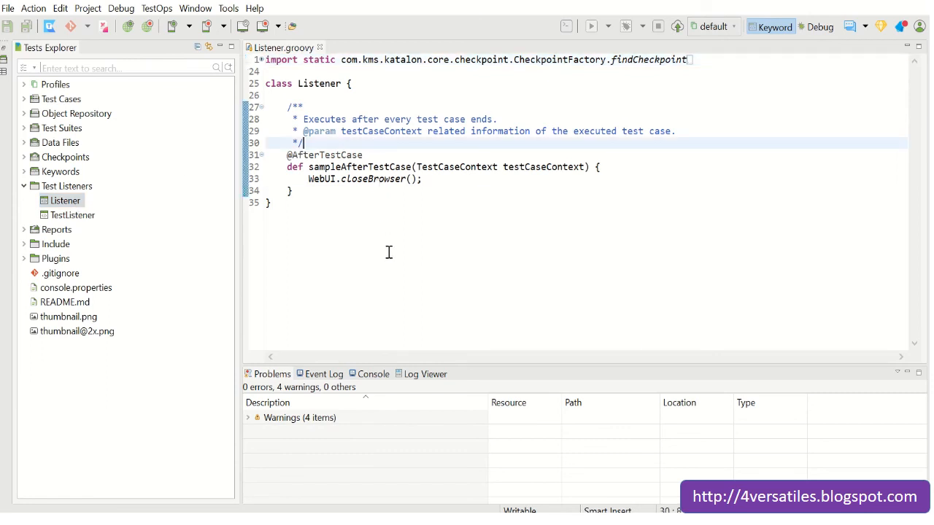
click(371, 156)
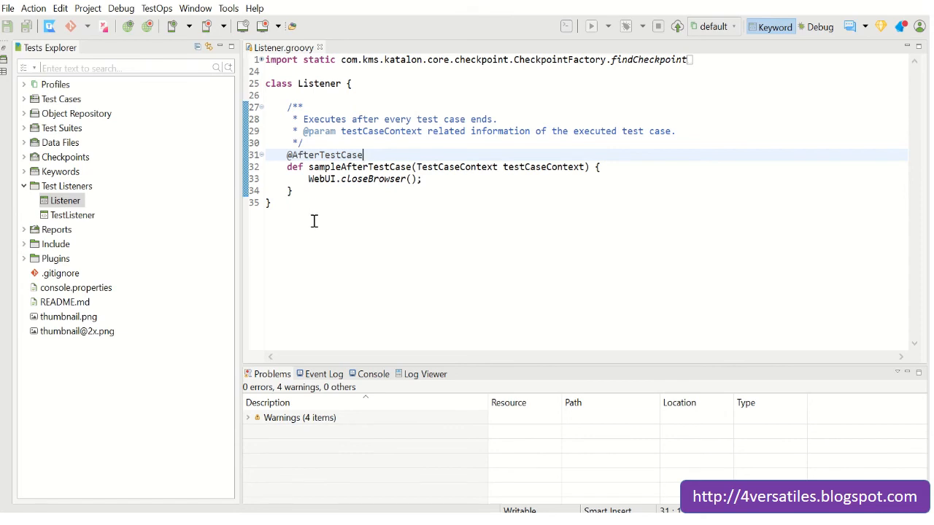
drag(447, 180, 298, 177)
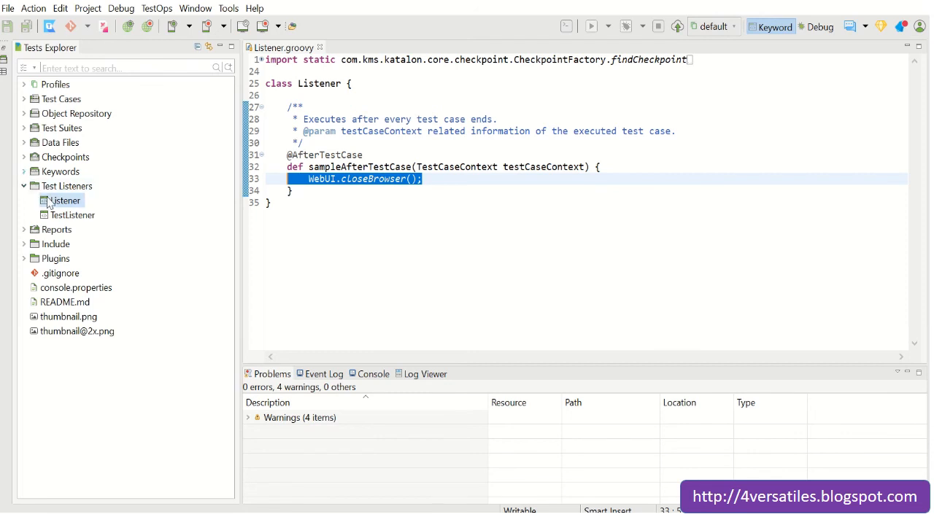
Close Listener.groovy and collapse Test Listeners in the project tree
click(325, 95)
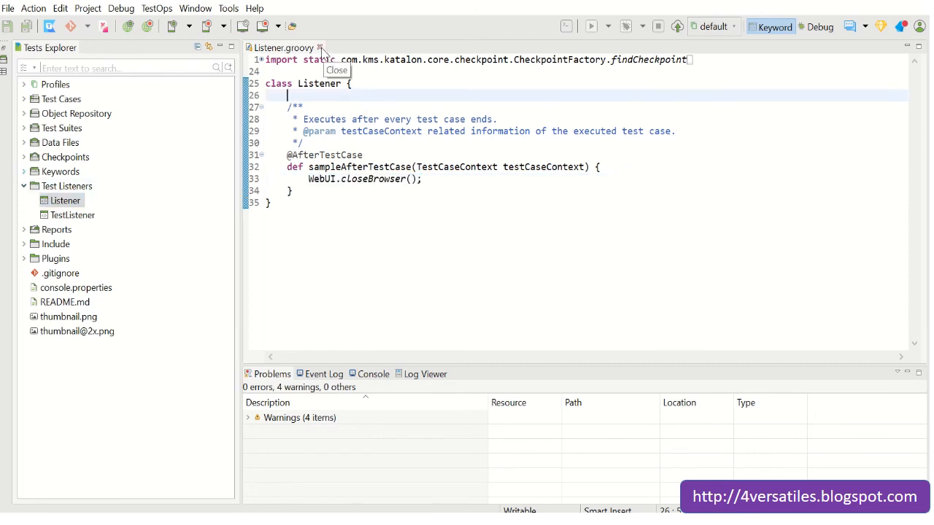
click(319, 47)
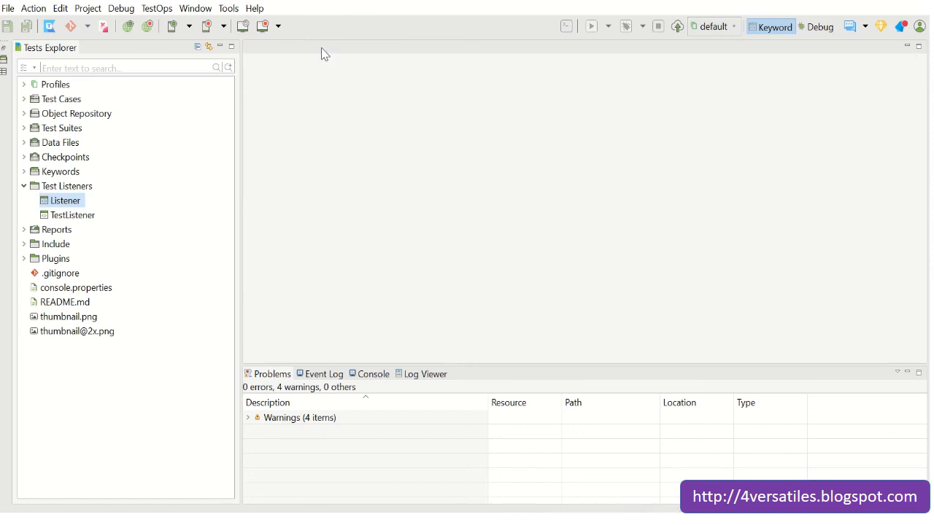
click(24, 188)
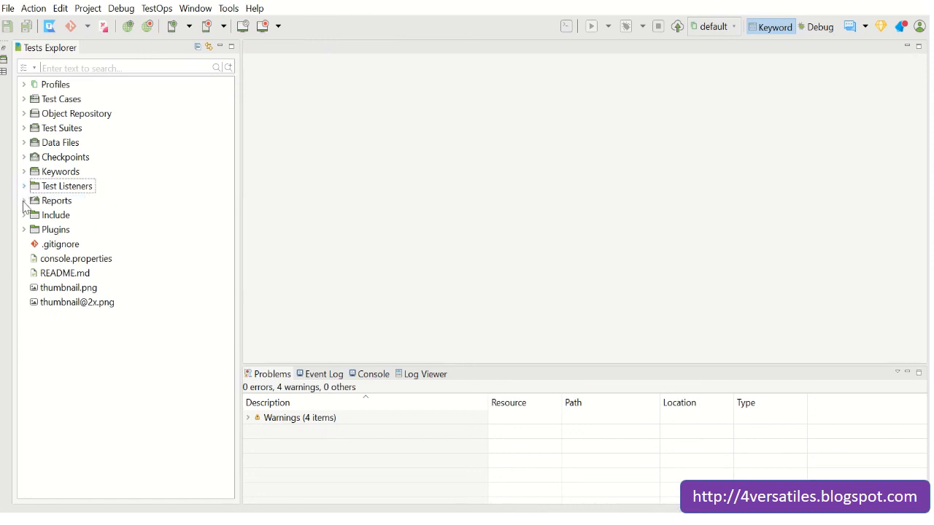
Check the Reports folder for contents and review the Test Cases subfolders and Test Suites in the project tree, leaving Test Cases collapsed
click(48, 204)
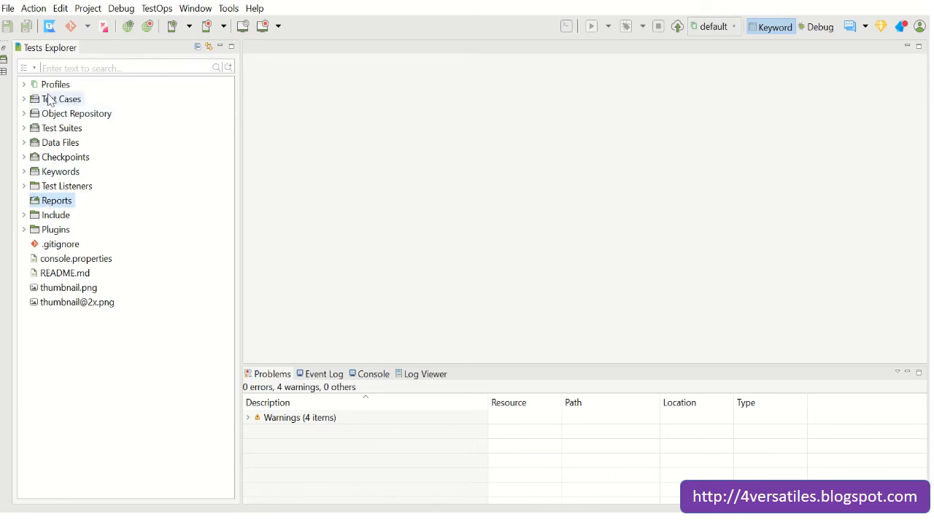
click(24, 100)
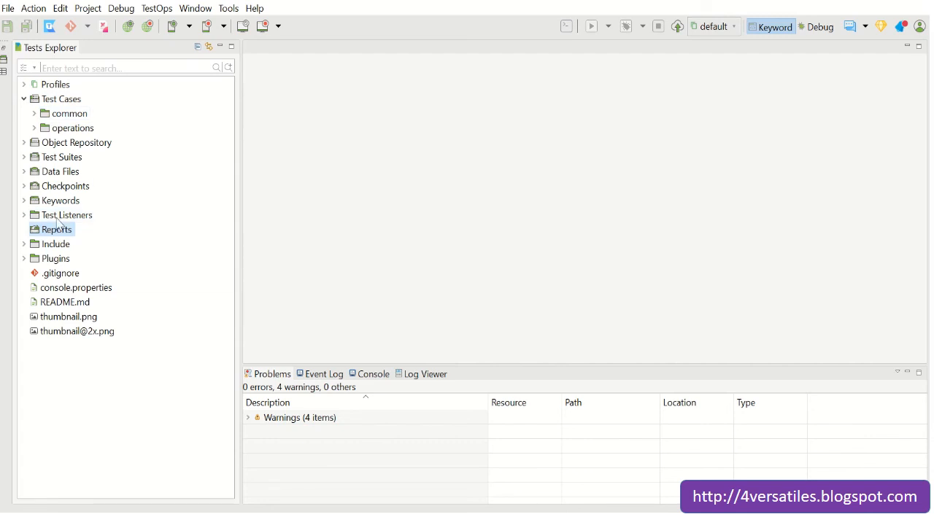
click(65, 161)
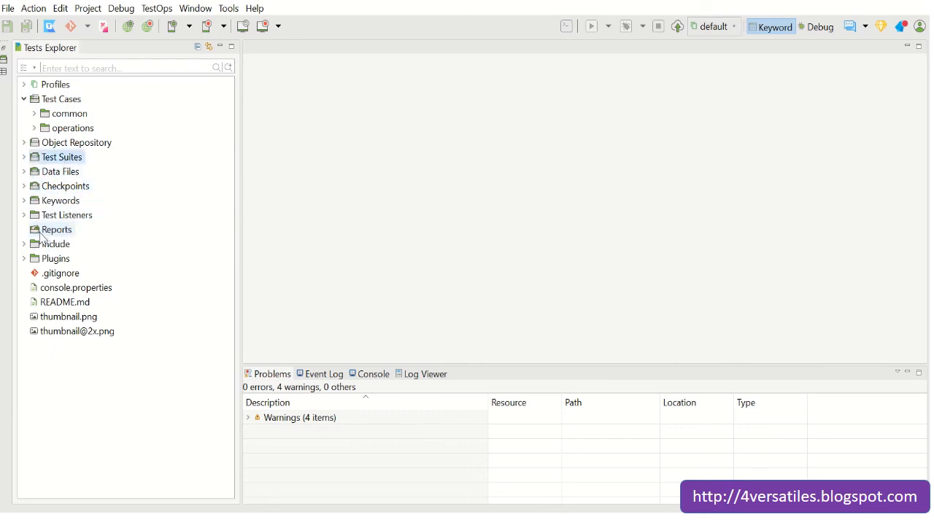
click(24, 99)
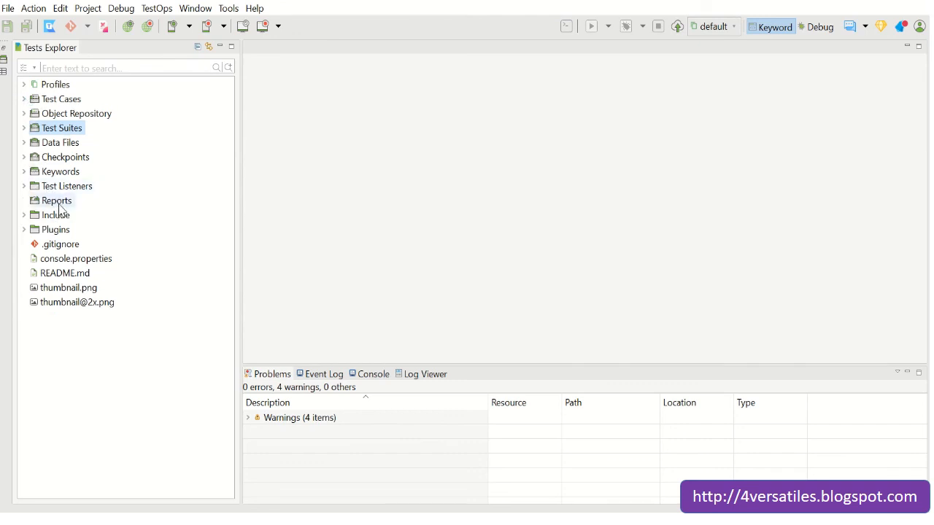
Expand the Include folder and view the contents of its config folder
click(24, 217)
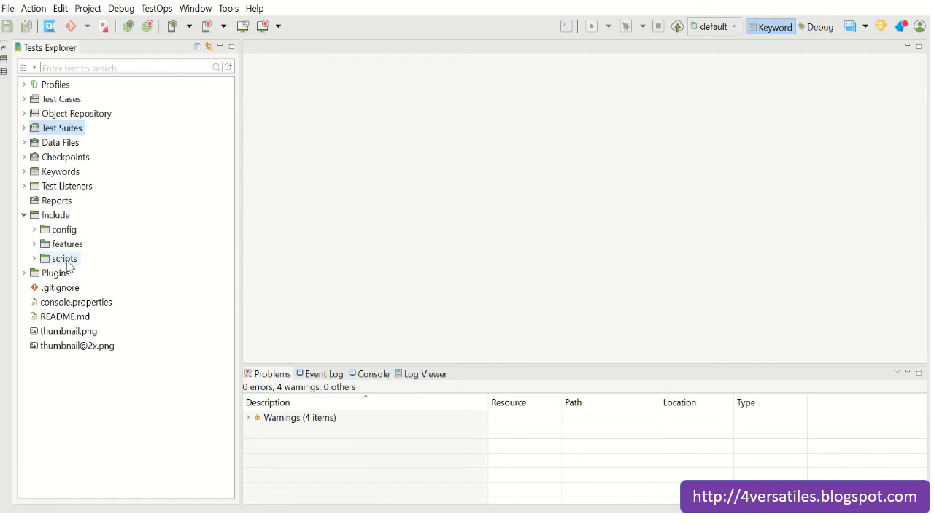
click(34, 230)
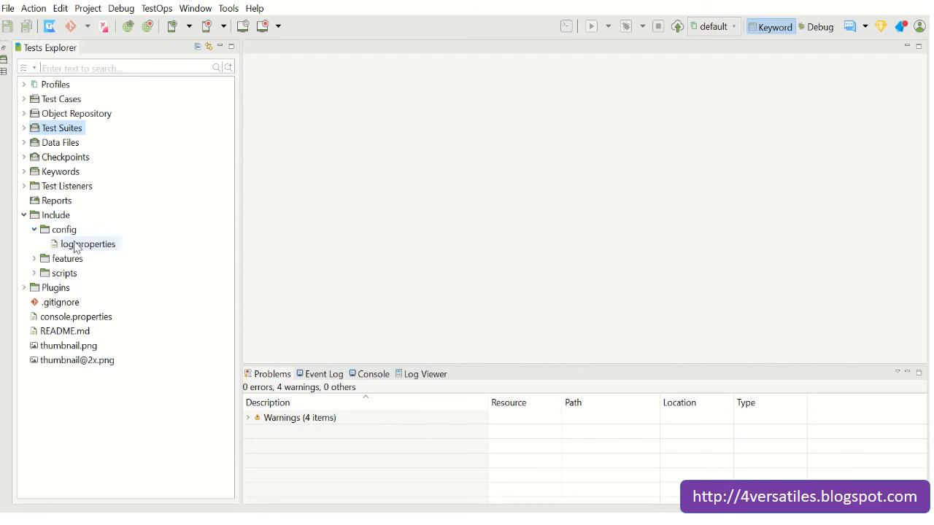
click(35, 231)
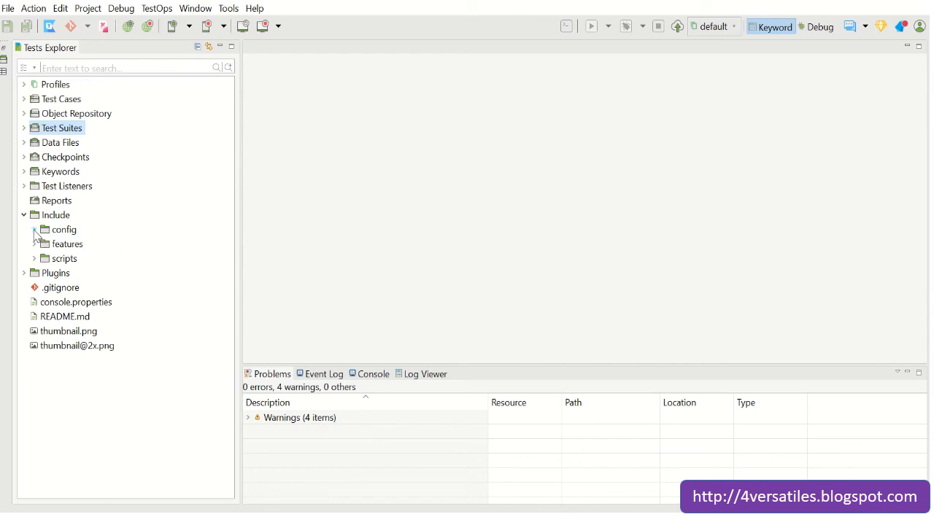
Open Calculator.feature from the features folder, examine its calculator scenarios, and close it
click(35, 244)
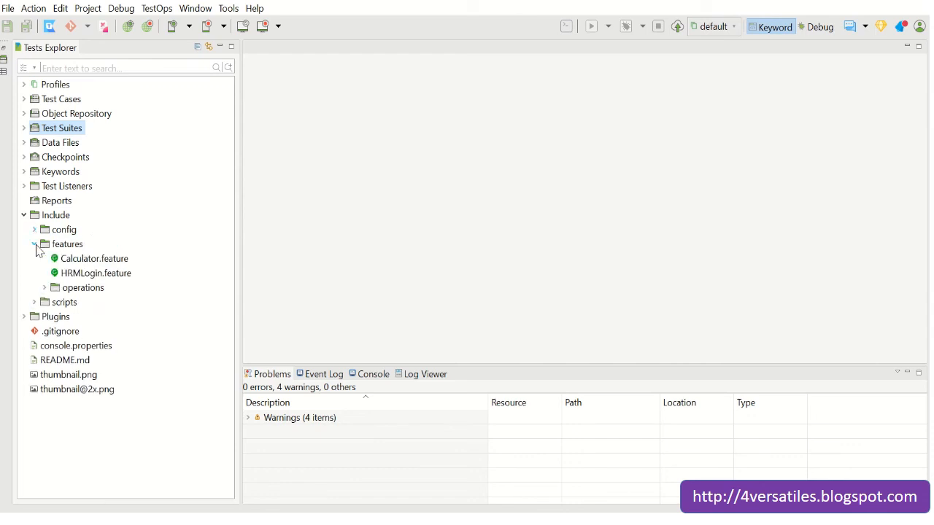
double_click(77, 263)
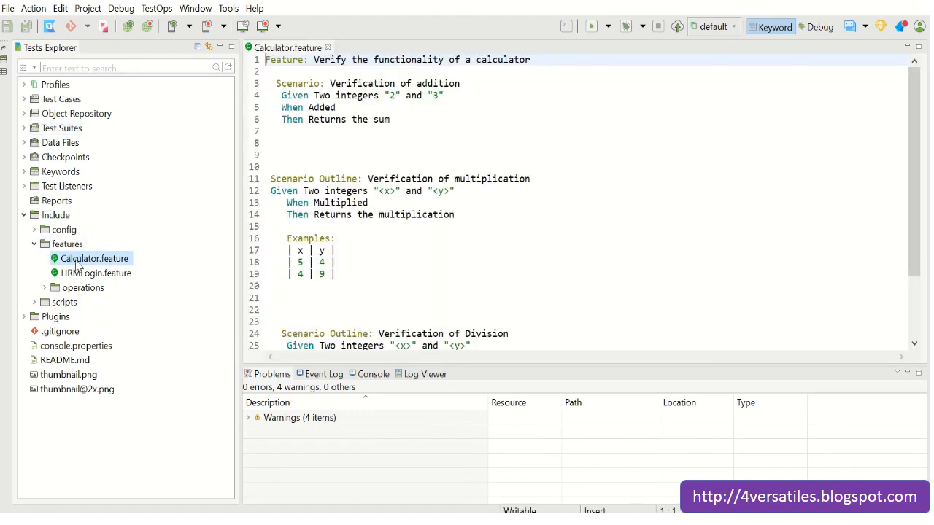
click(522, 99)
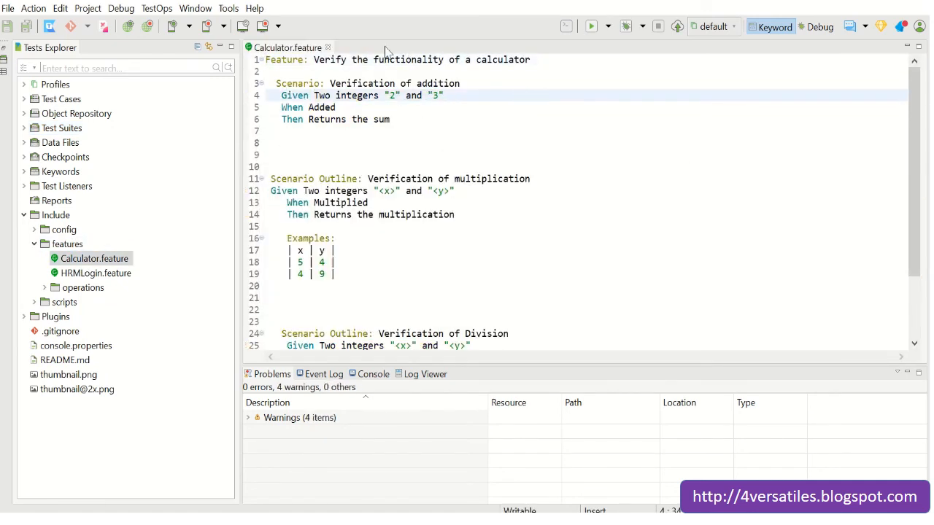
click(327, 47)
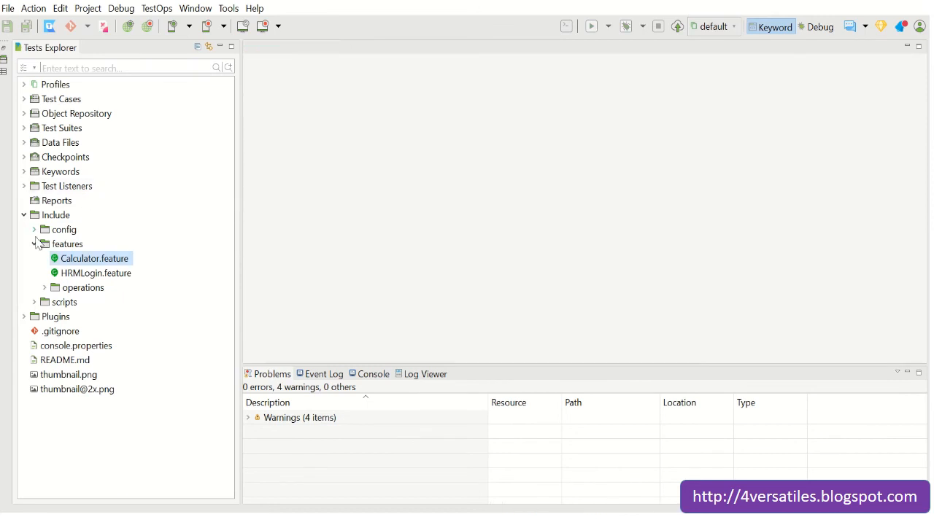
Expand the groovy folder under scripts and examine the files in its com.katalon, operations and default packages
click(34, 302)
click(45, 317)
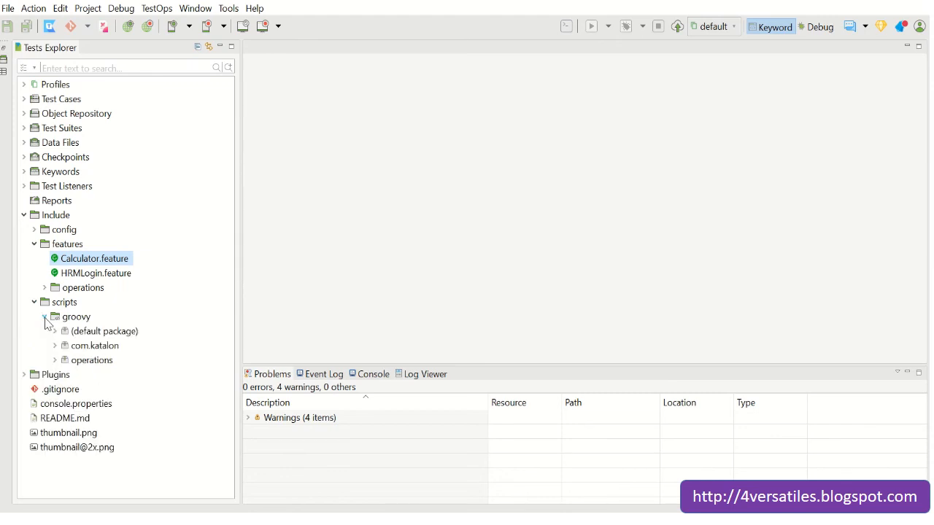
click(69, 320)
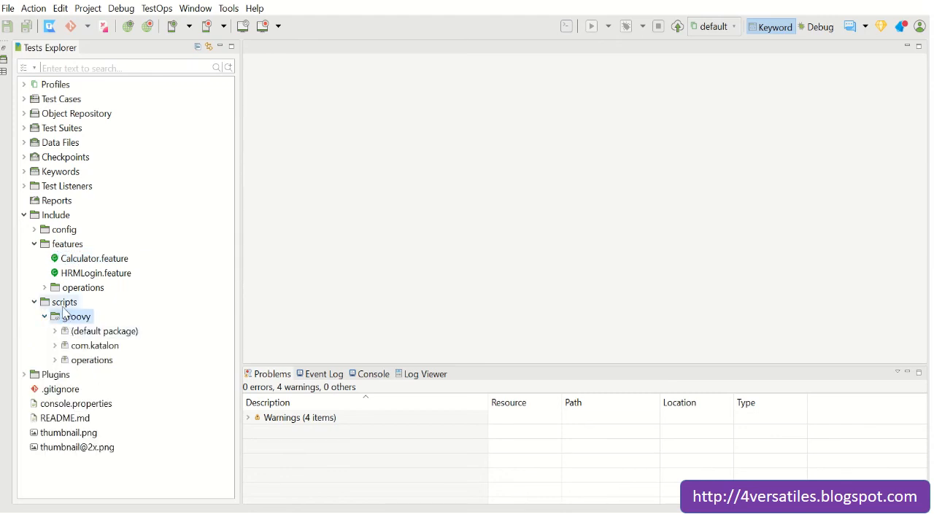
click(54, 345)
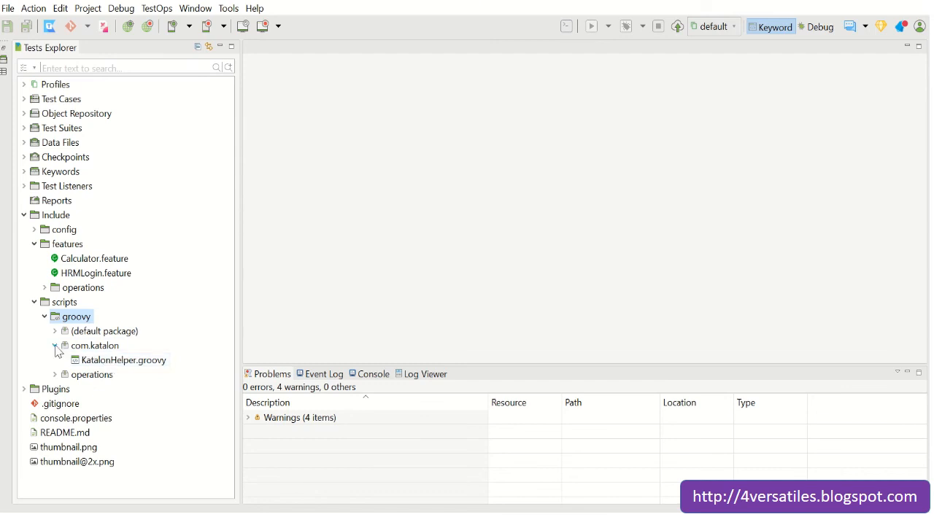
click(54, 346)
click(55, 360)
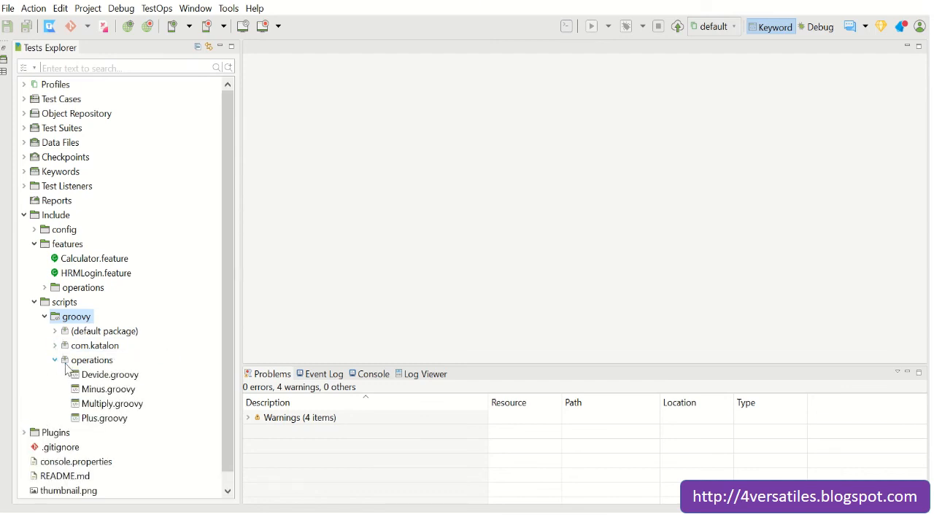
click(89, 374)
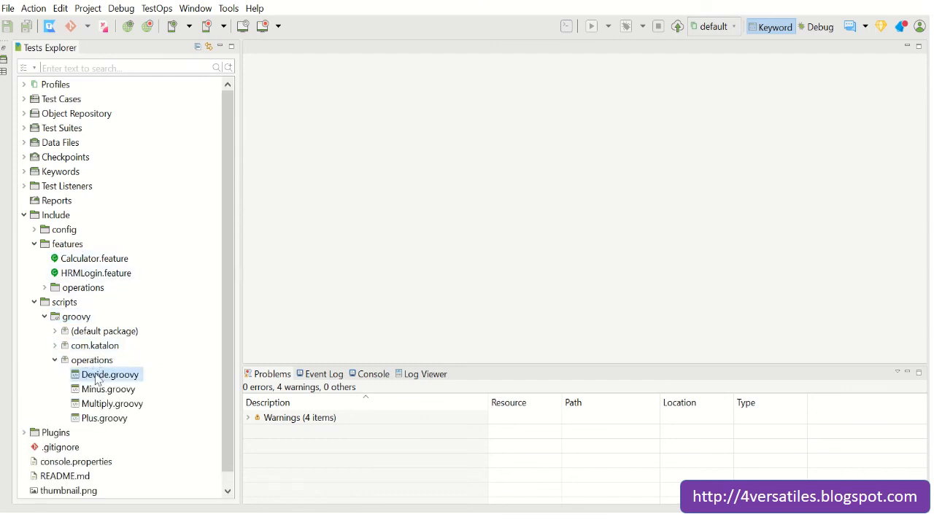
click(54, 331)
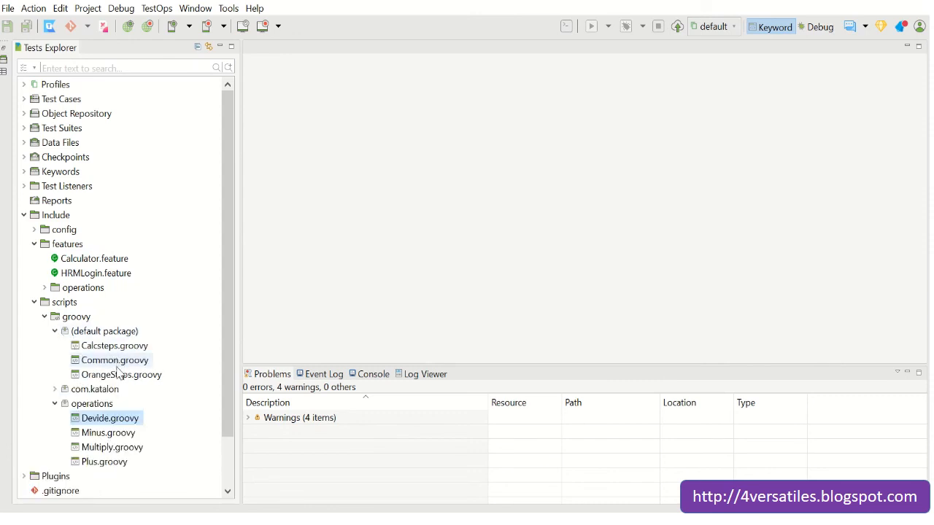
click(55, 331)
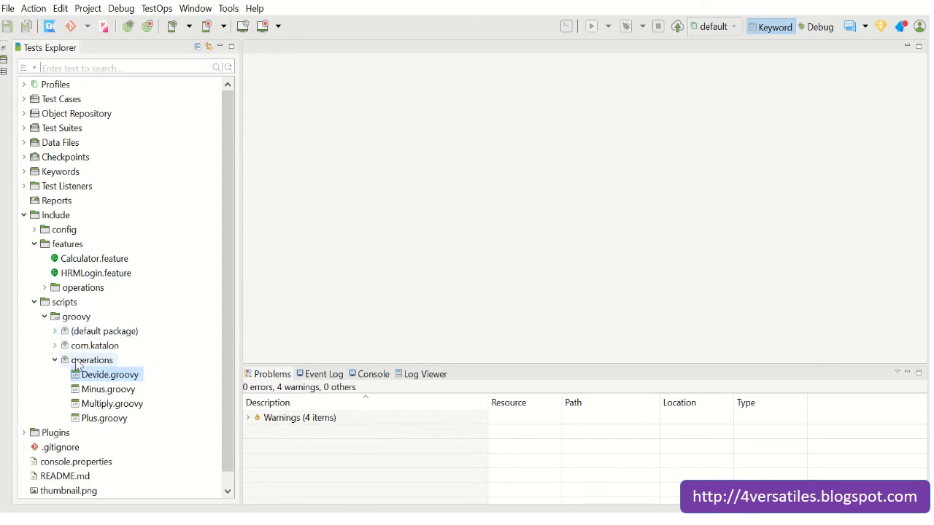
double_click(102, 375)
click(358, 109)
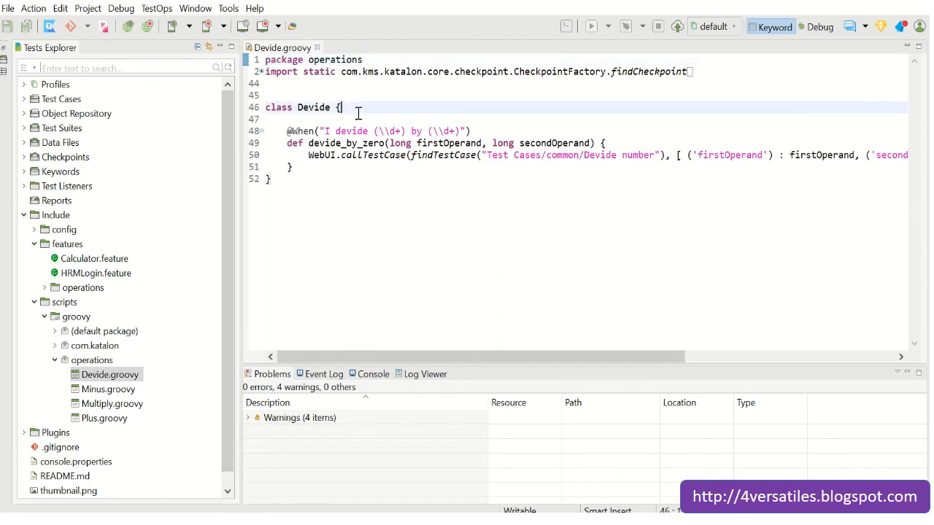
drag(295, 132, 340, 133)
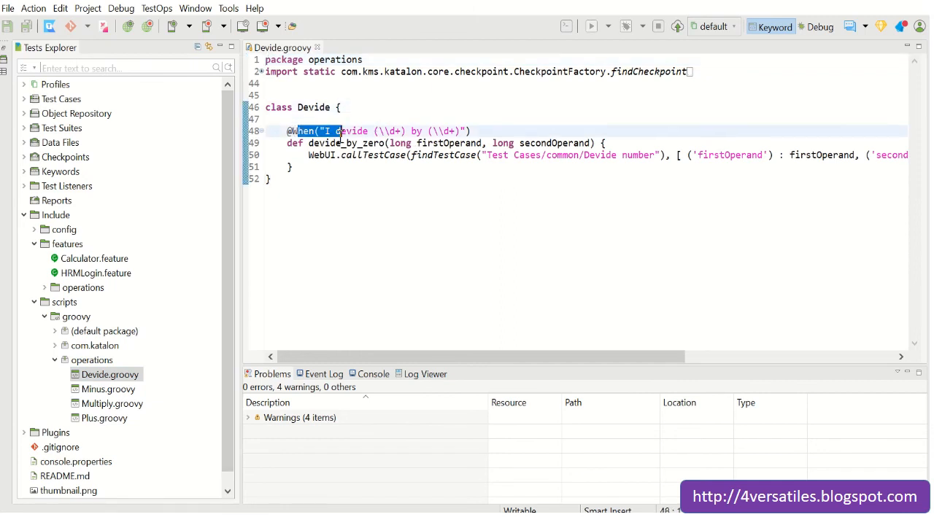
click(93, 272)
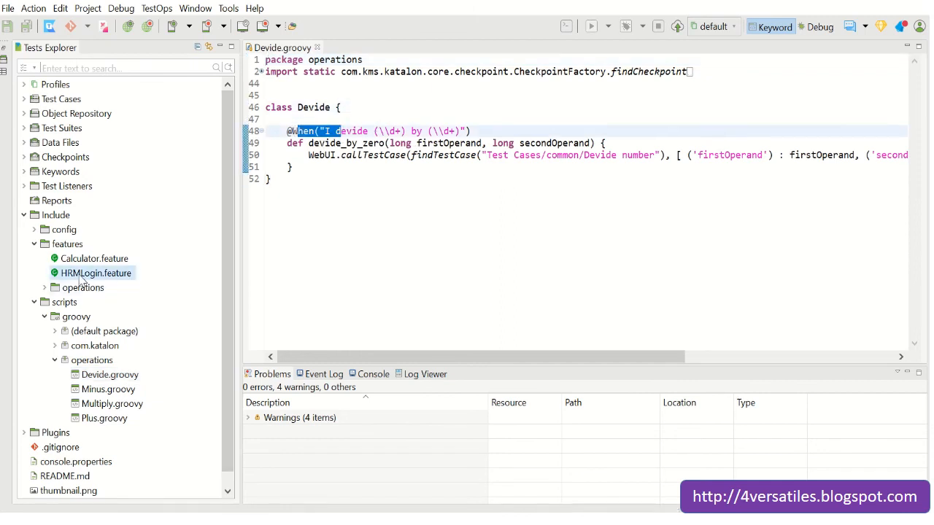
click(317, 47)
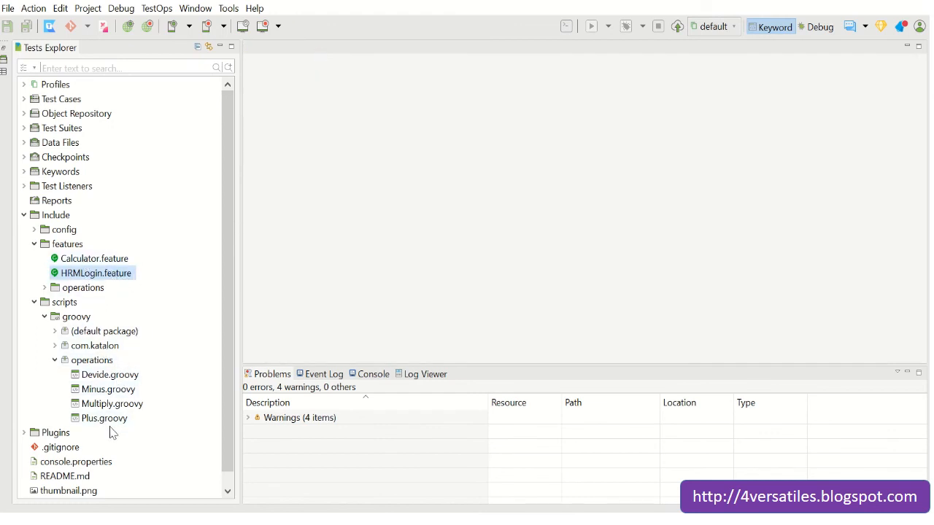
click(55, 360)
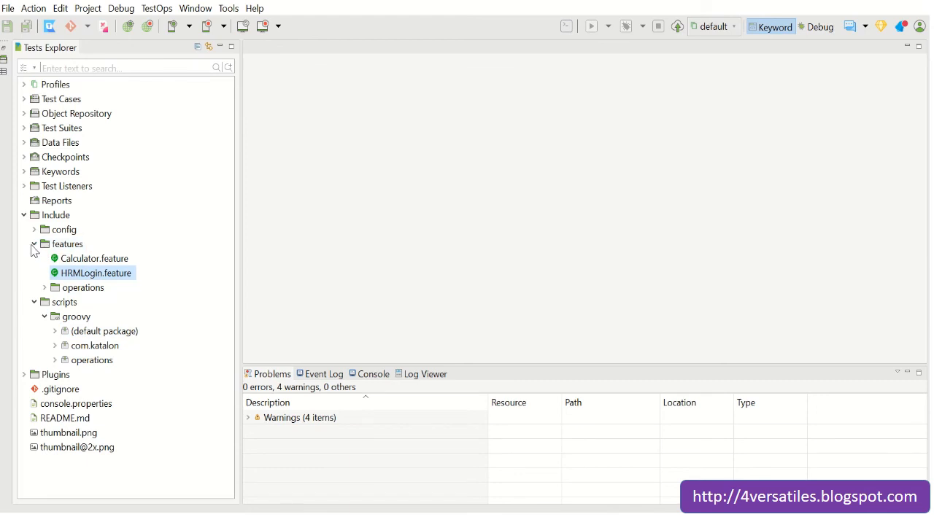
Review the scripts folder's structure, covering the groovy folder and its default, com.katalon and operations packages
click(34, 303)
click(35, 303)
click(65, 303)
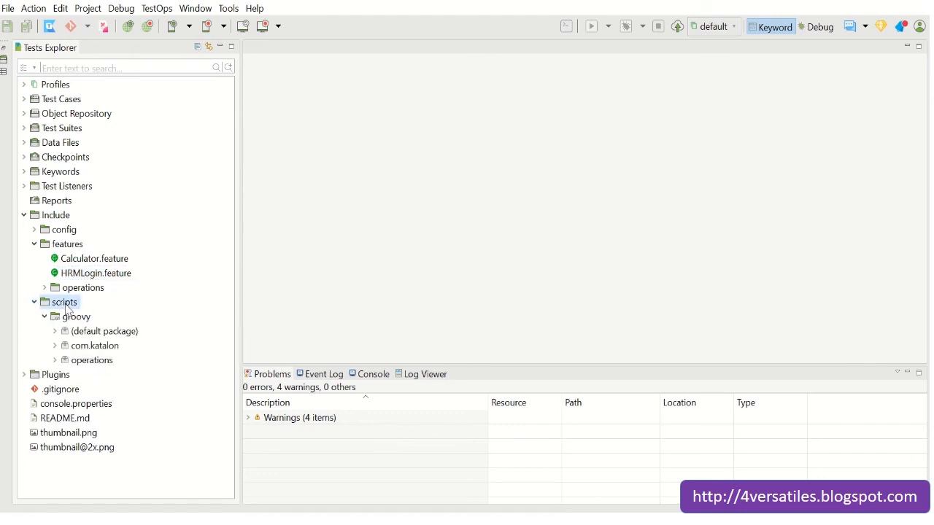
click(102, 337)
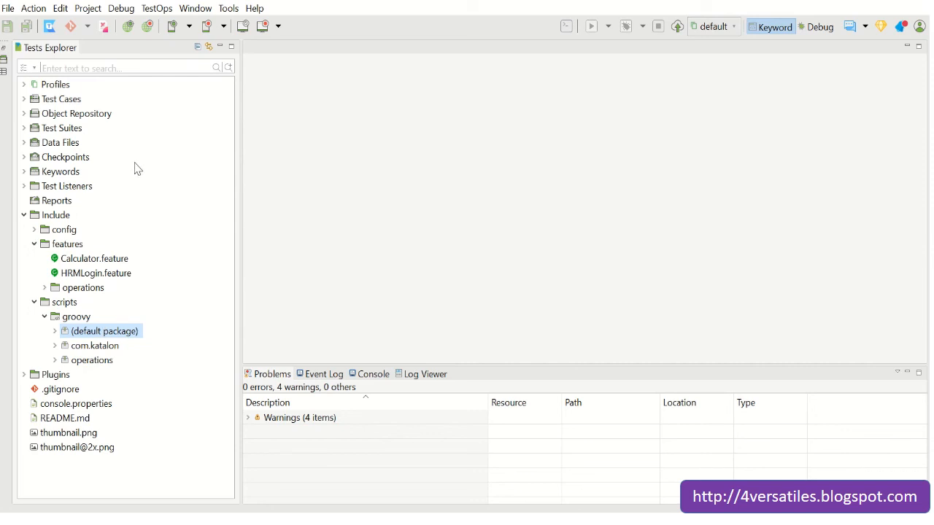
click(101, 348)
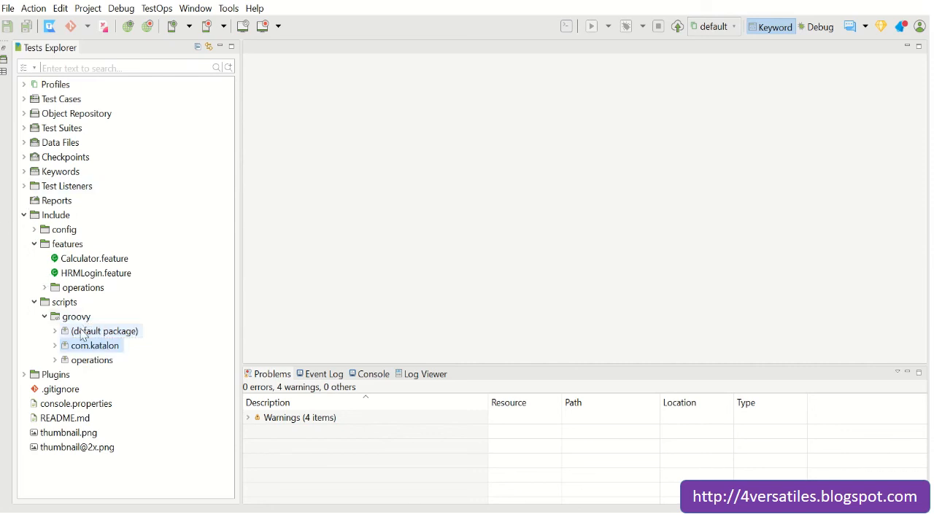
click(92, 362)
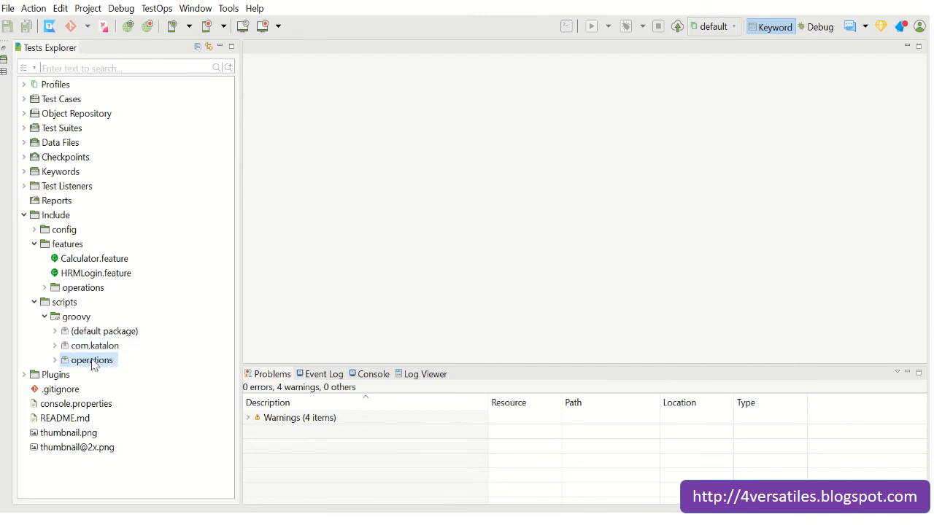
click(71, 319)
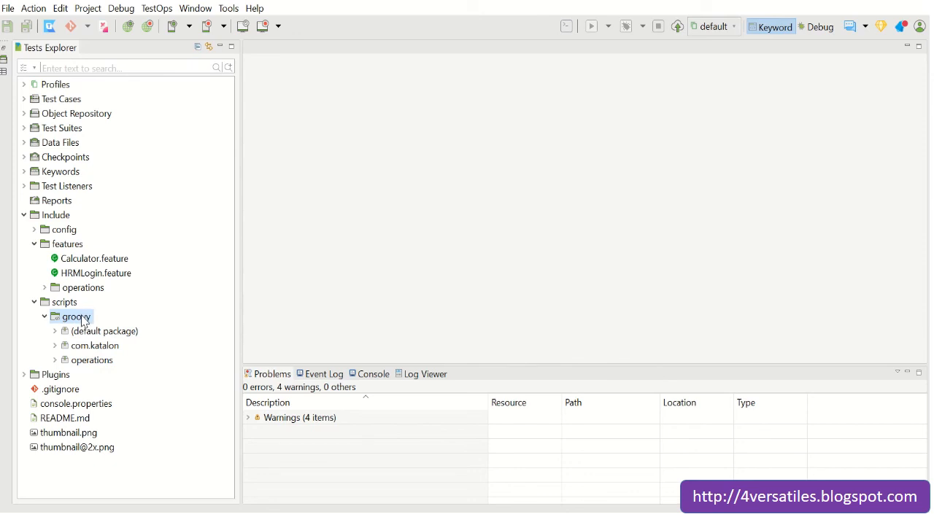
Collapse the groovy, scripts, features and Include folders in the project tree and select Test Cases
click(45, 318)
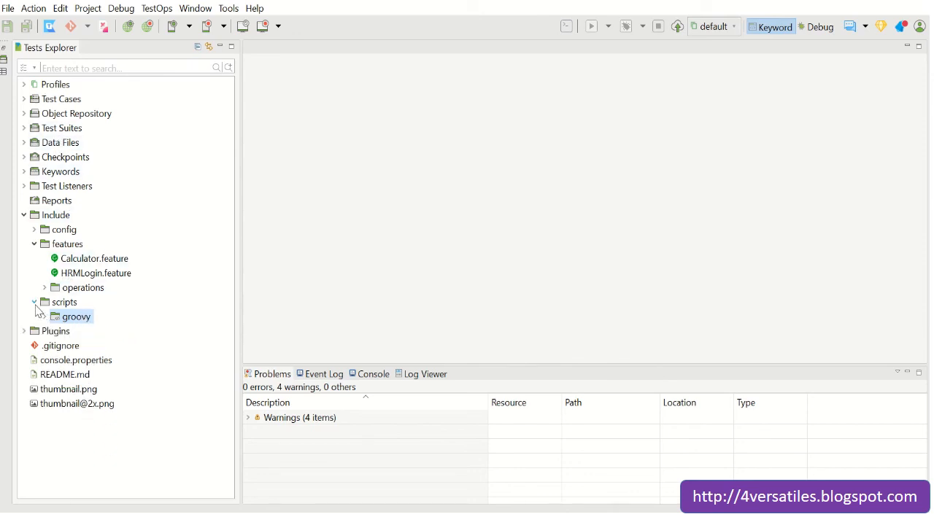
click(34, 302)
click(34, 244)
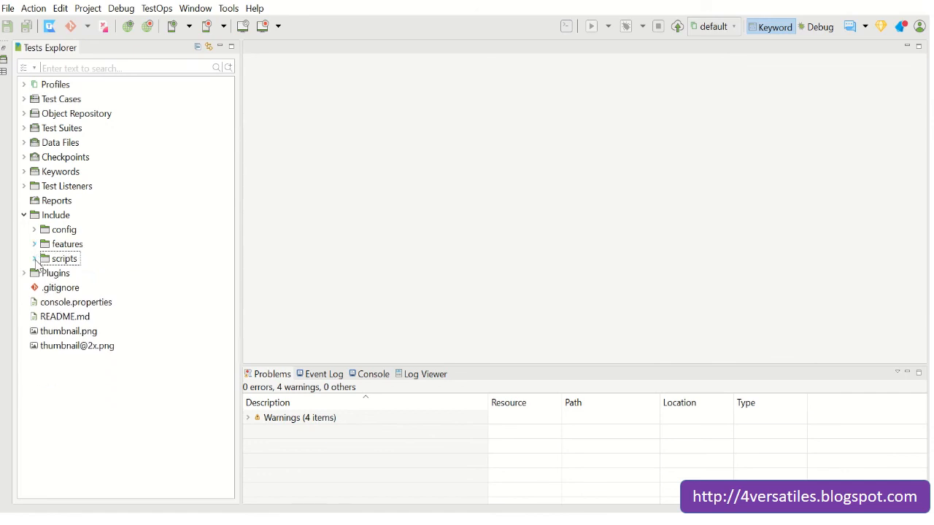
click(34, 259)
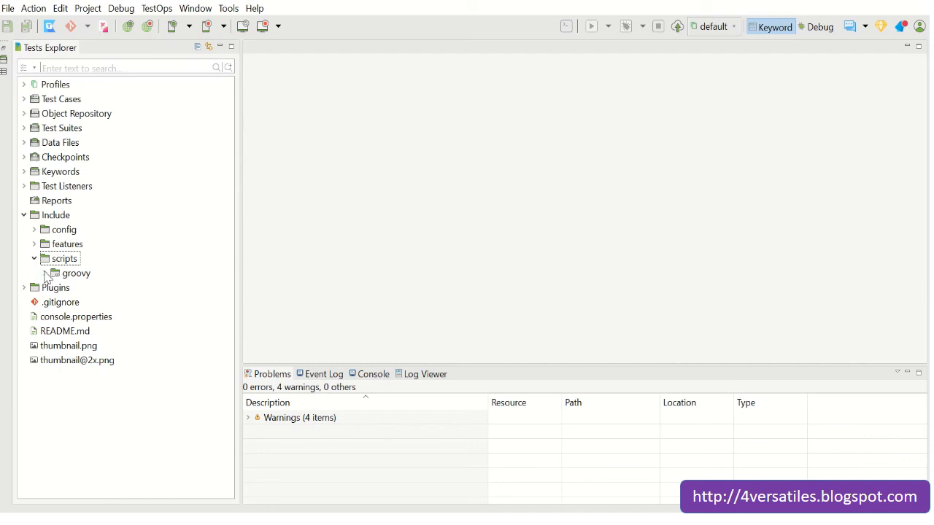
click(35, 258)
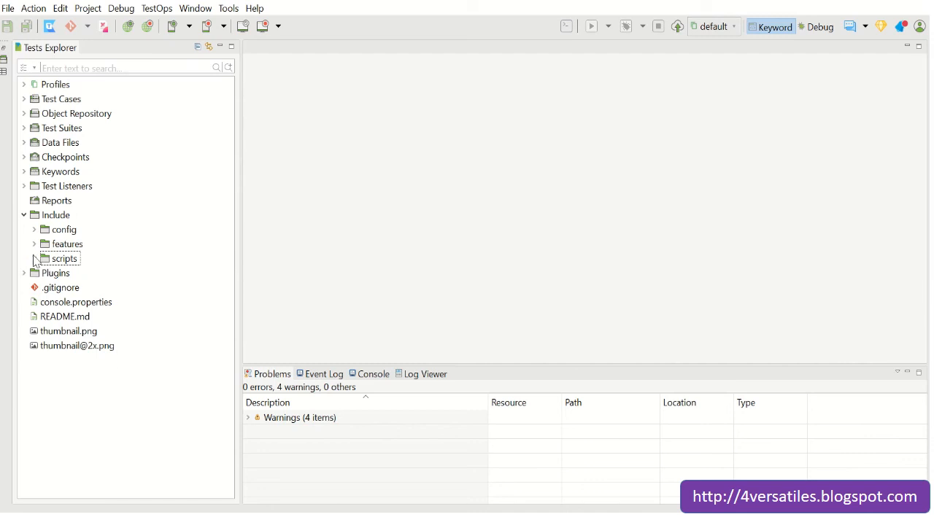
click(24, 216)
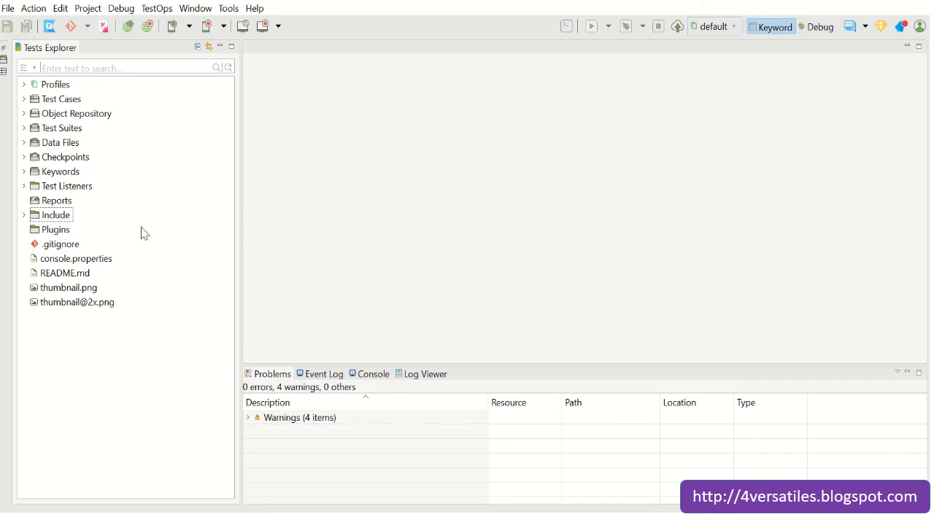
click(61, 101)
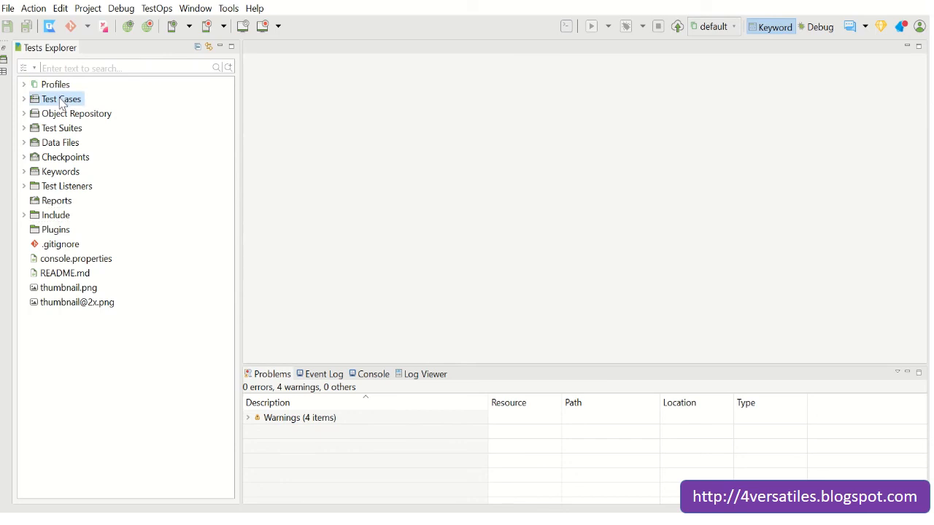